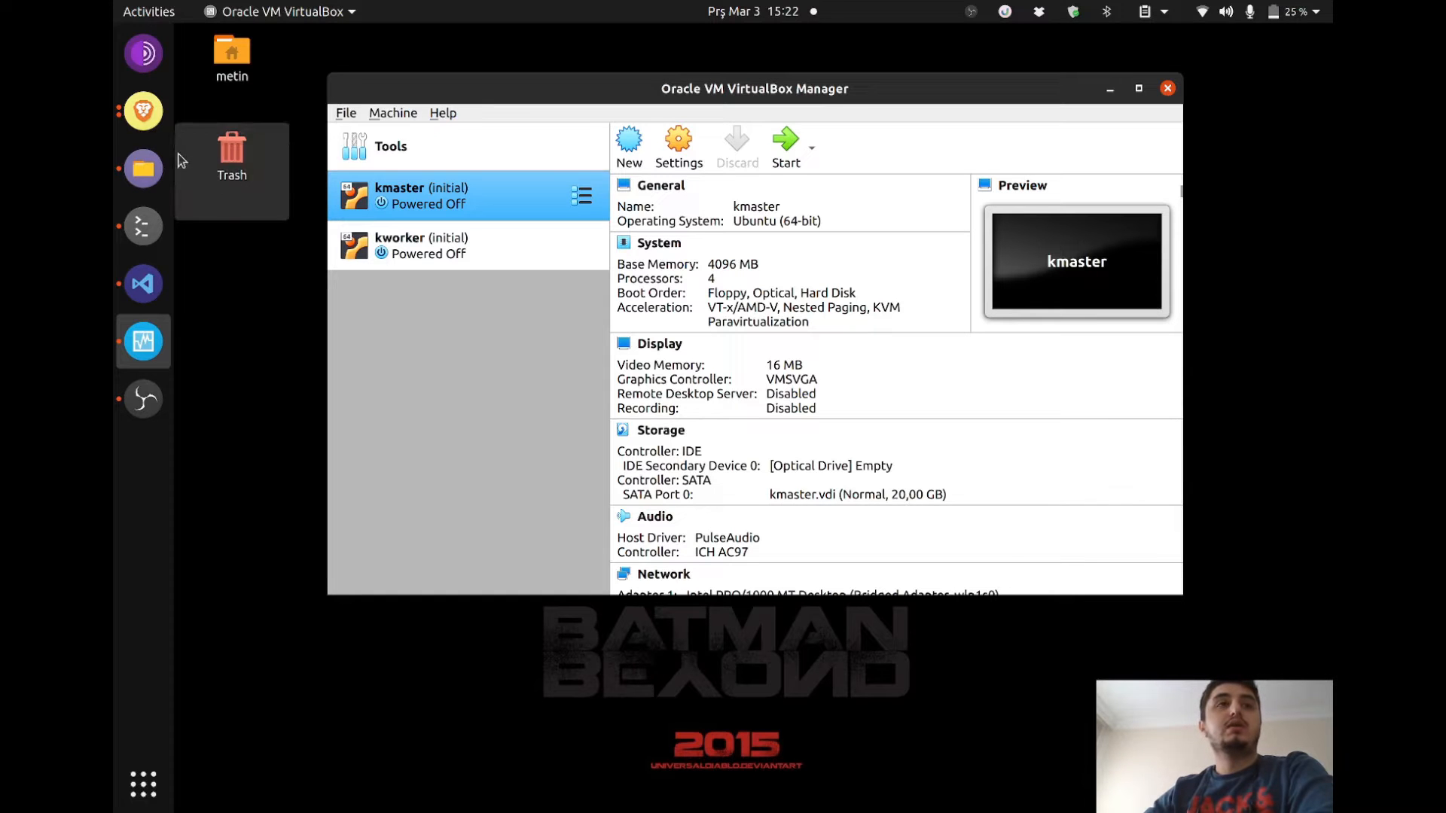
- Switch to the Brave browser, search for the Ubuntu download, and open the Download Ubuntu Desktop page
click(144, 111)
click(519, 58)
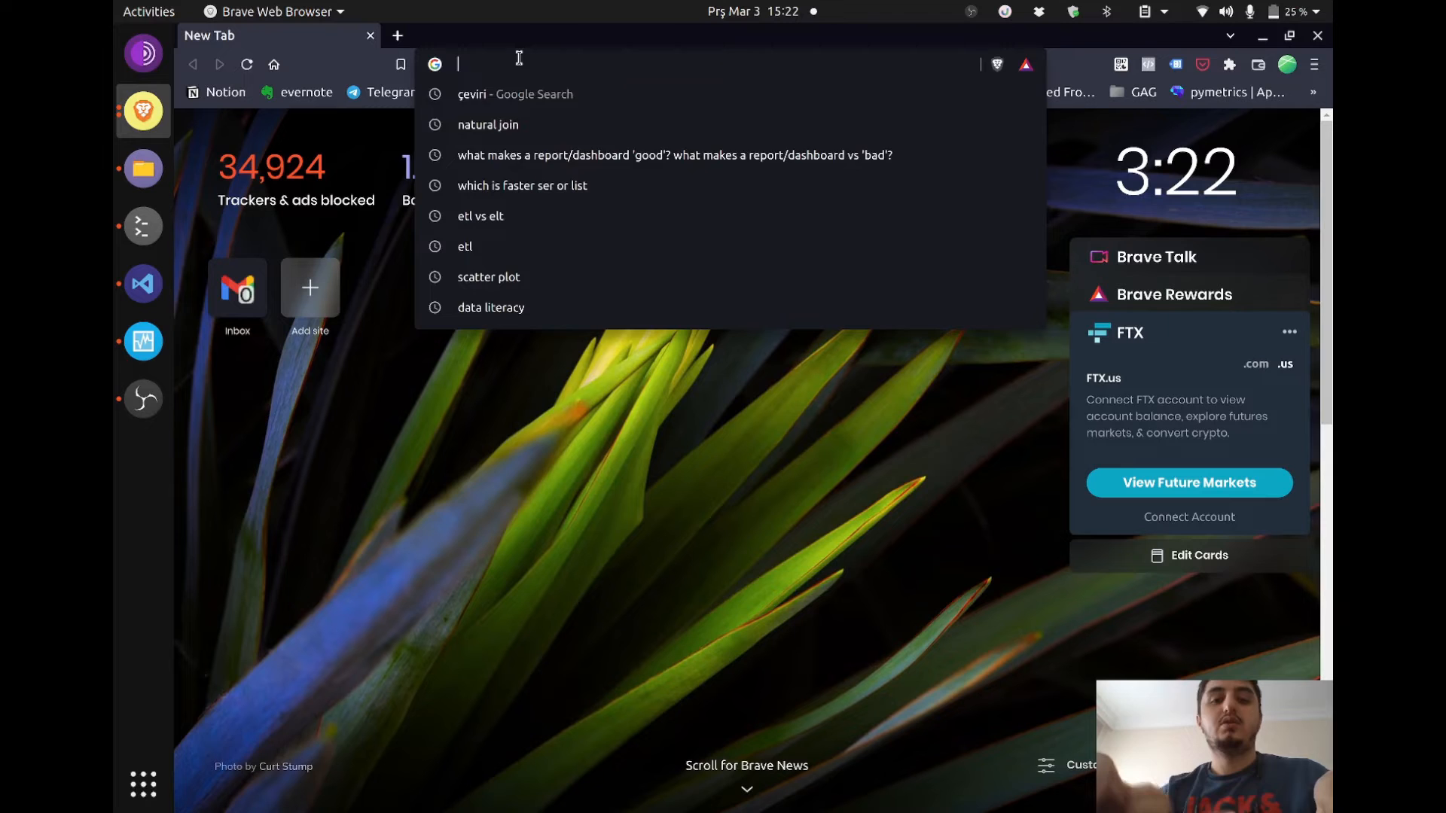
text(ubuntu)
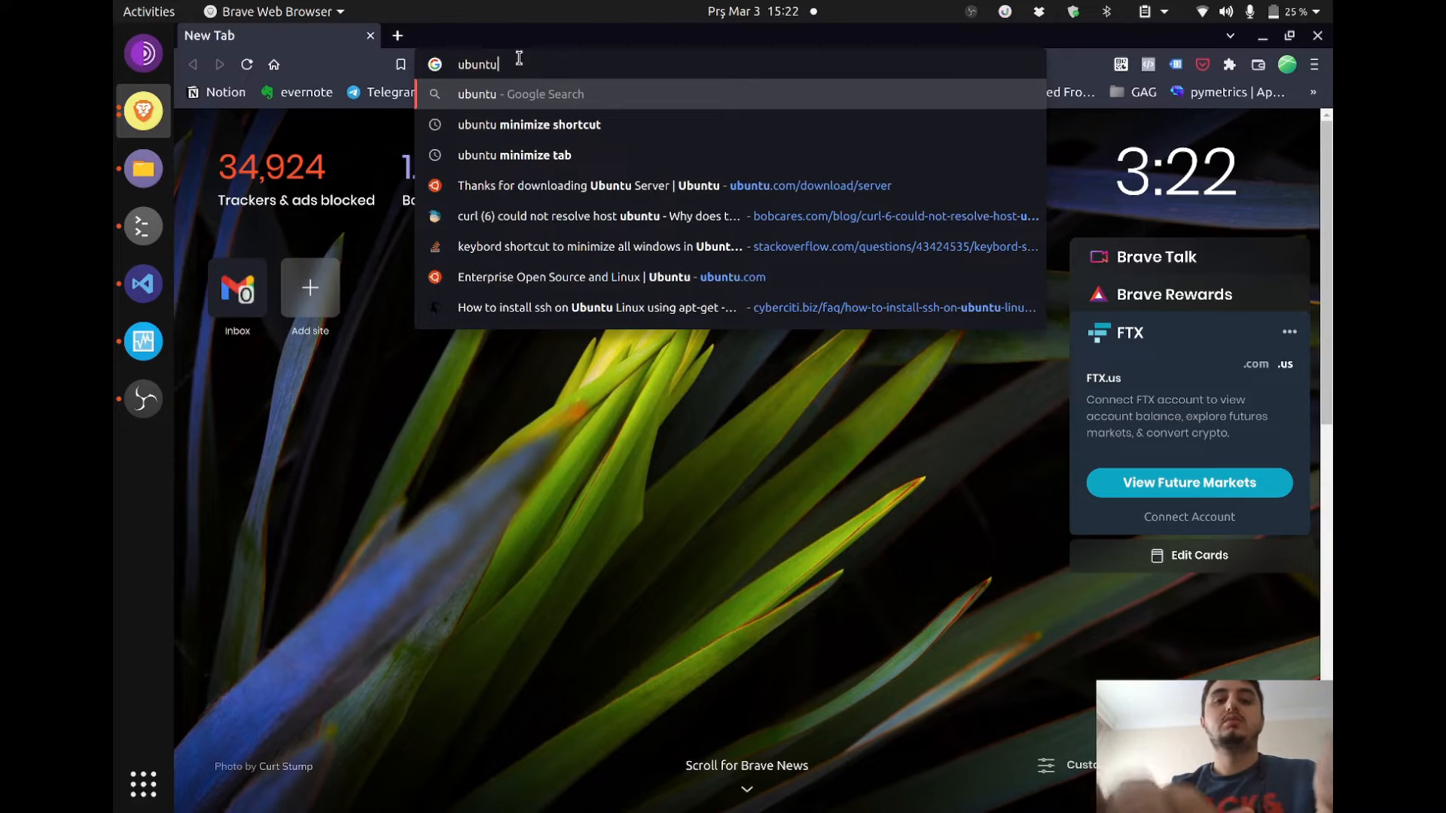
text( download)
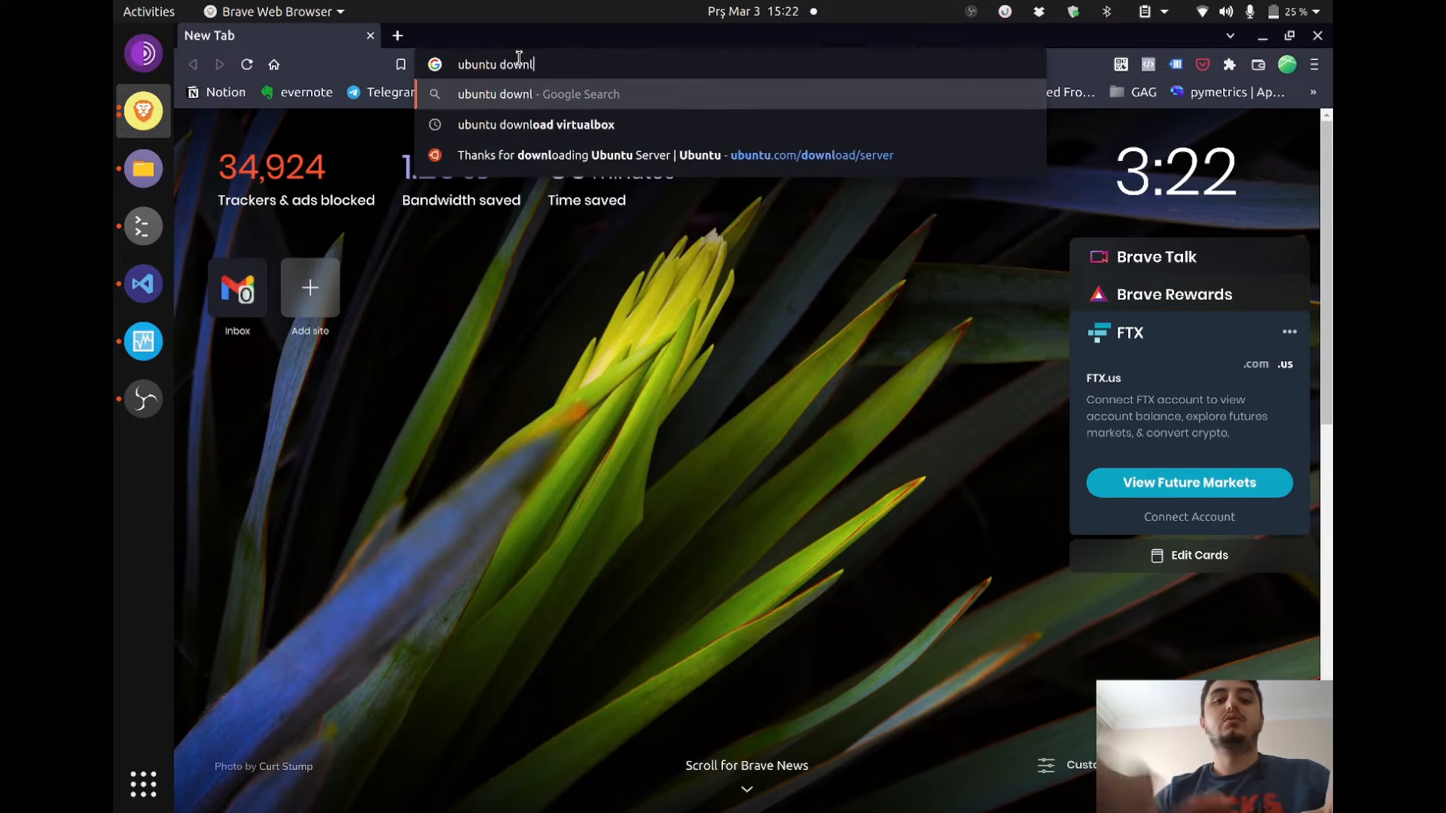
key(Return)
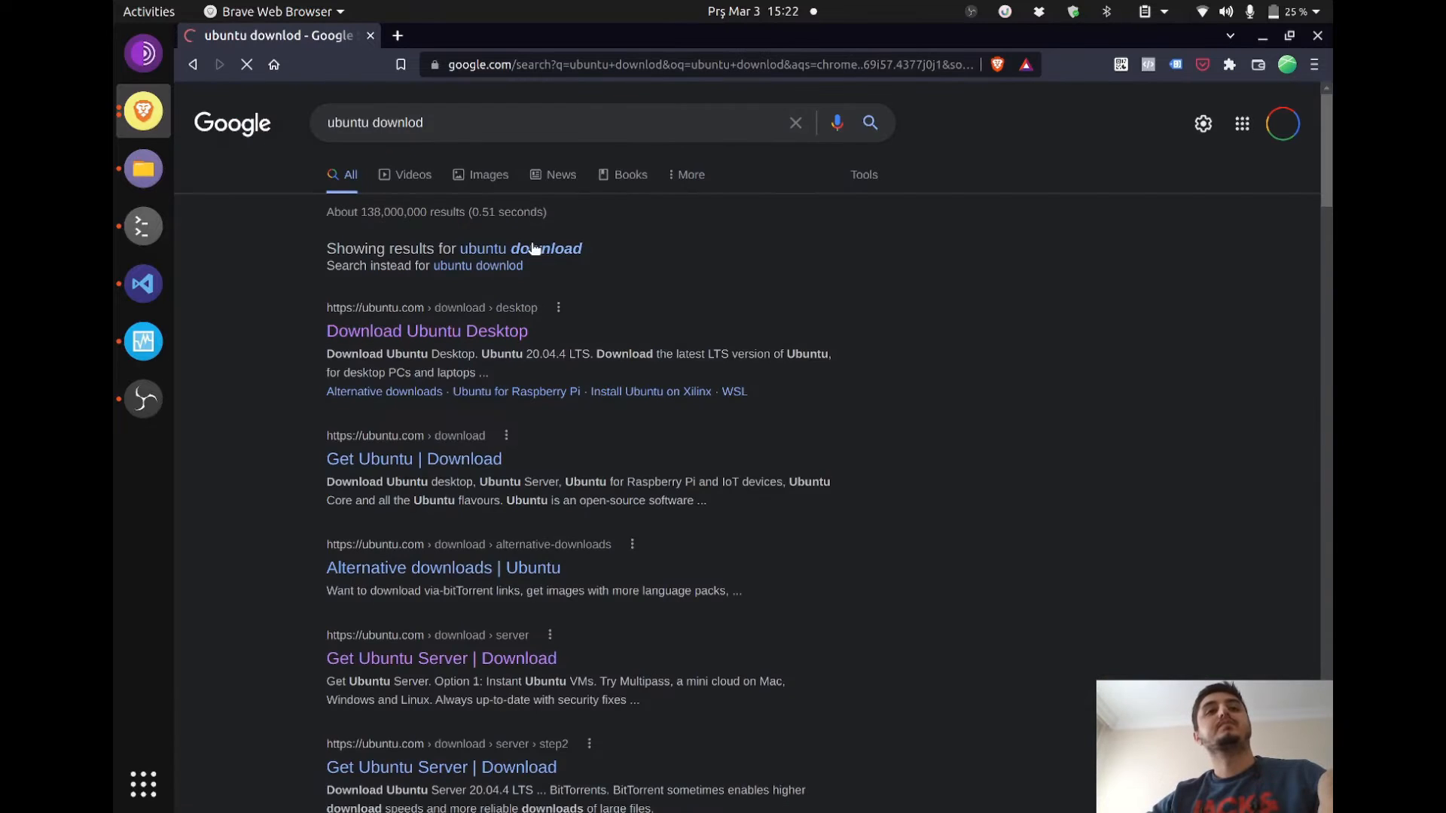
click(533, 249)
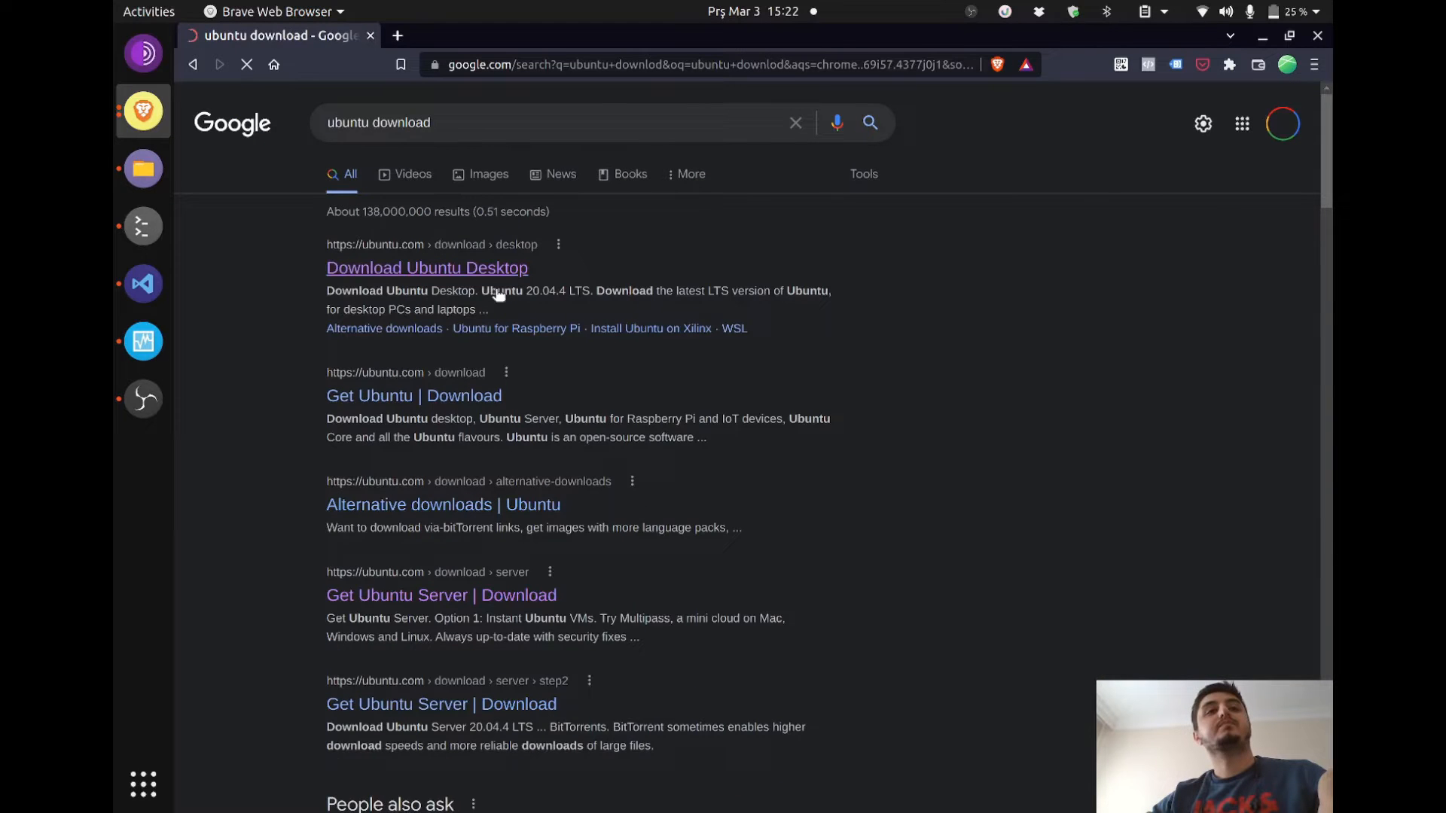
click(452, 271)
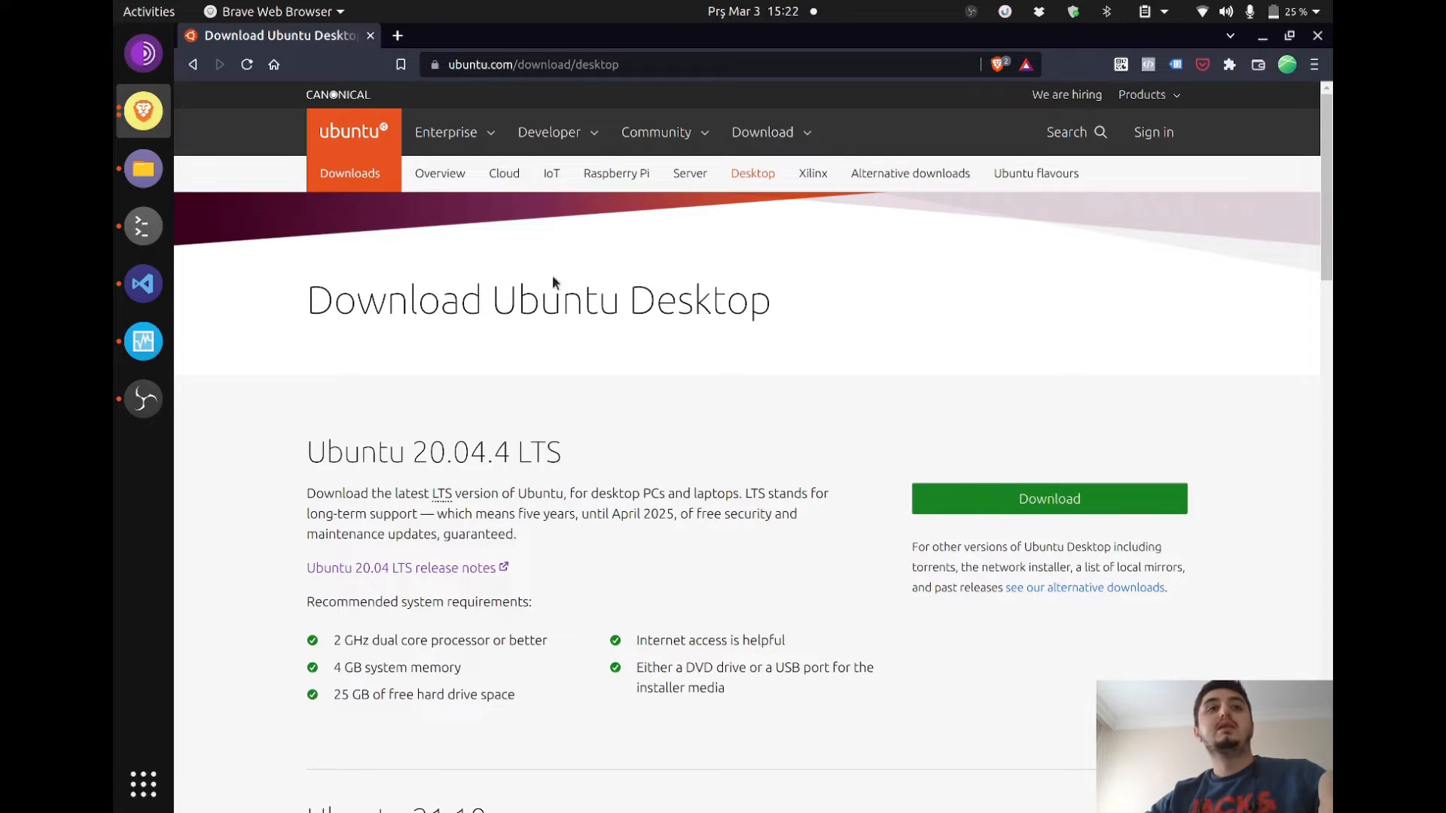
- Request the Ubuntu 20.04.4 LTS desktop download and cancel saving the ISO file
scroll(1029, 452, down, 1)
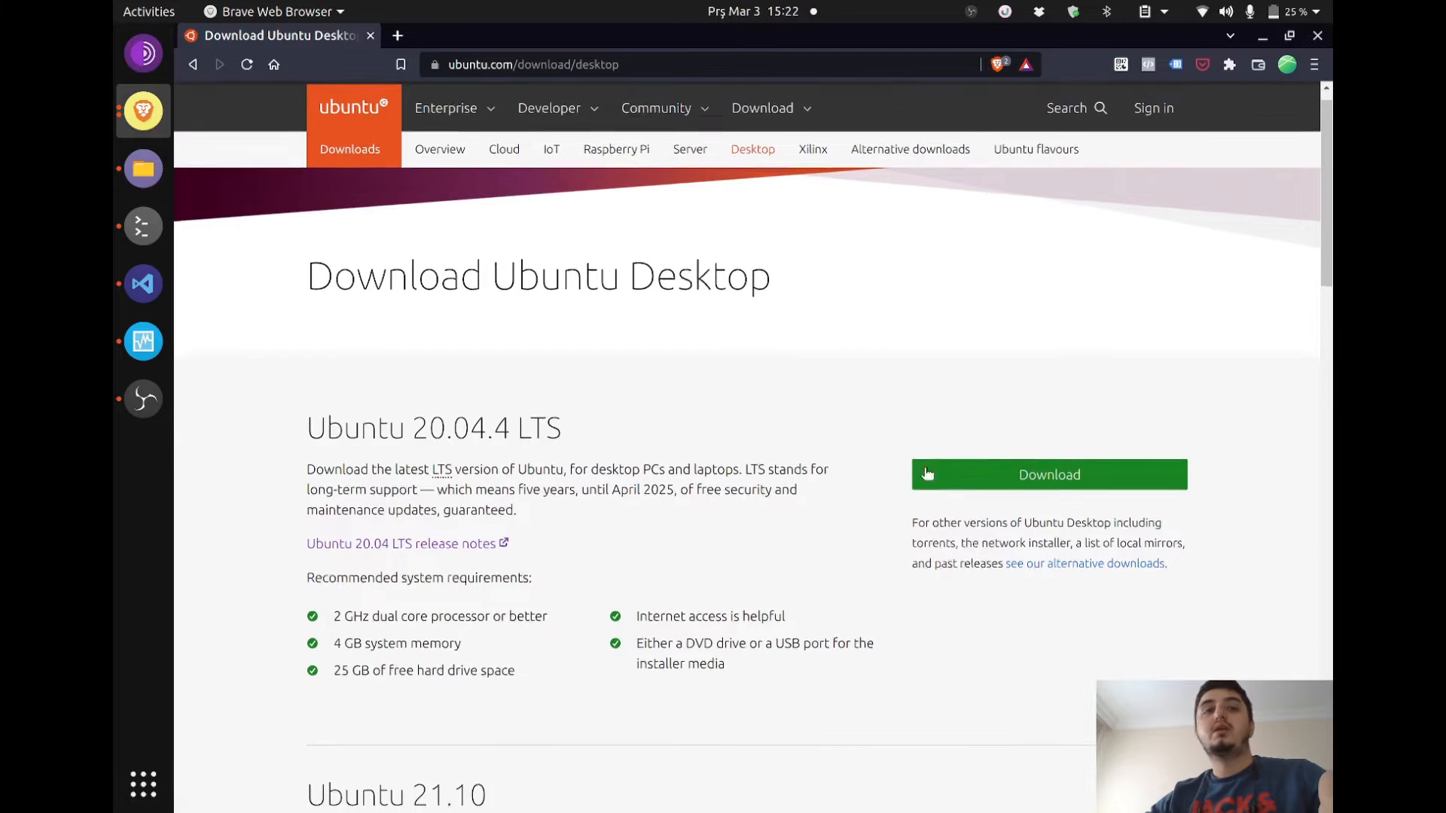
drag(357, 260, 752, 271)
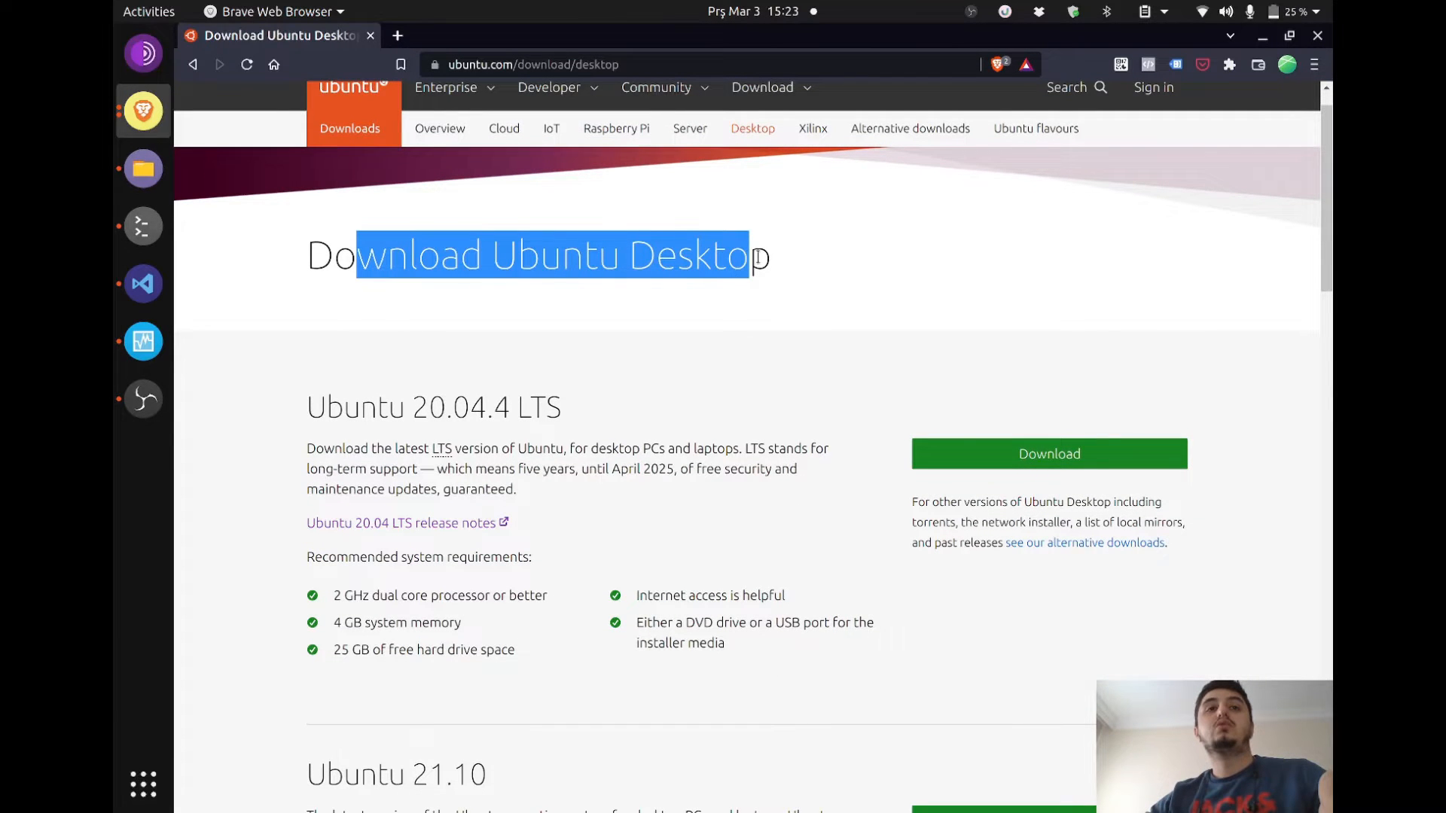
click(1074, 437)
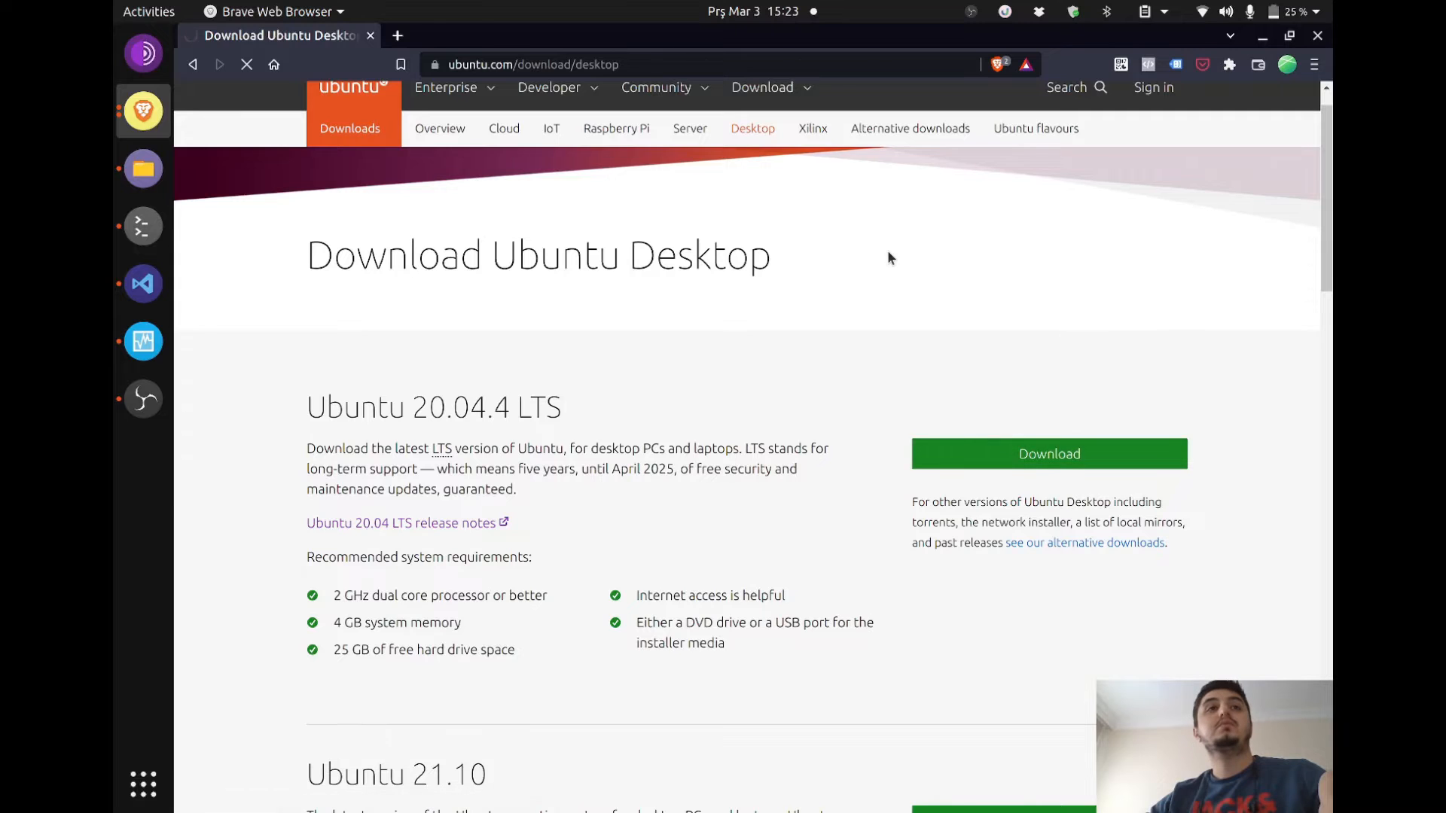
scroll(790, 407, down, 3)
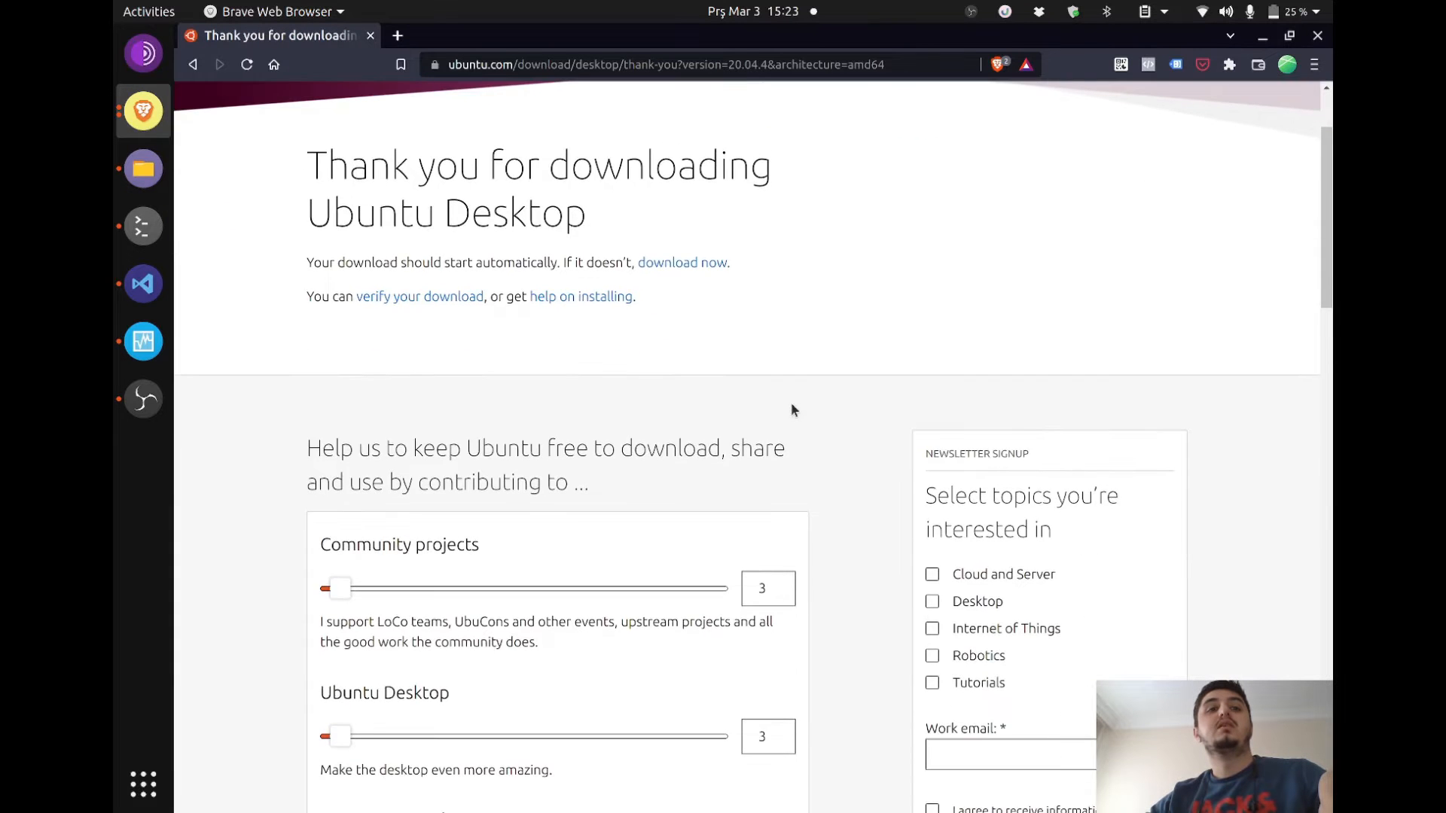
scroll(791, 411, down, 10)
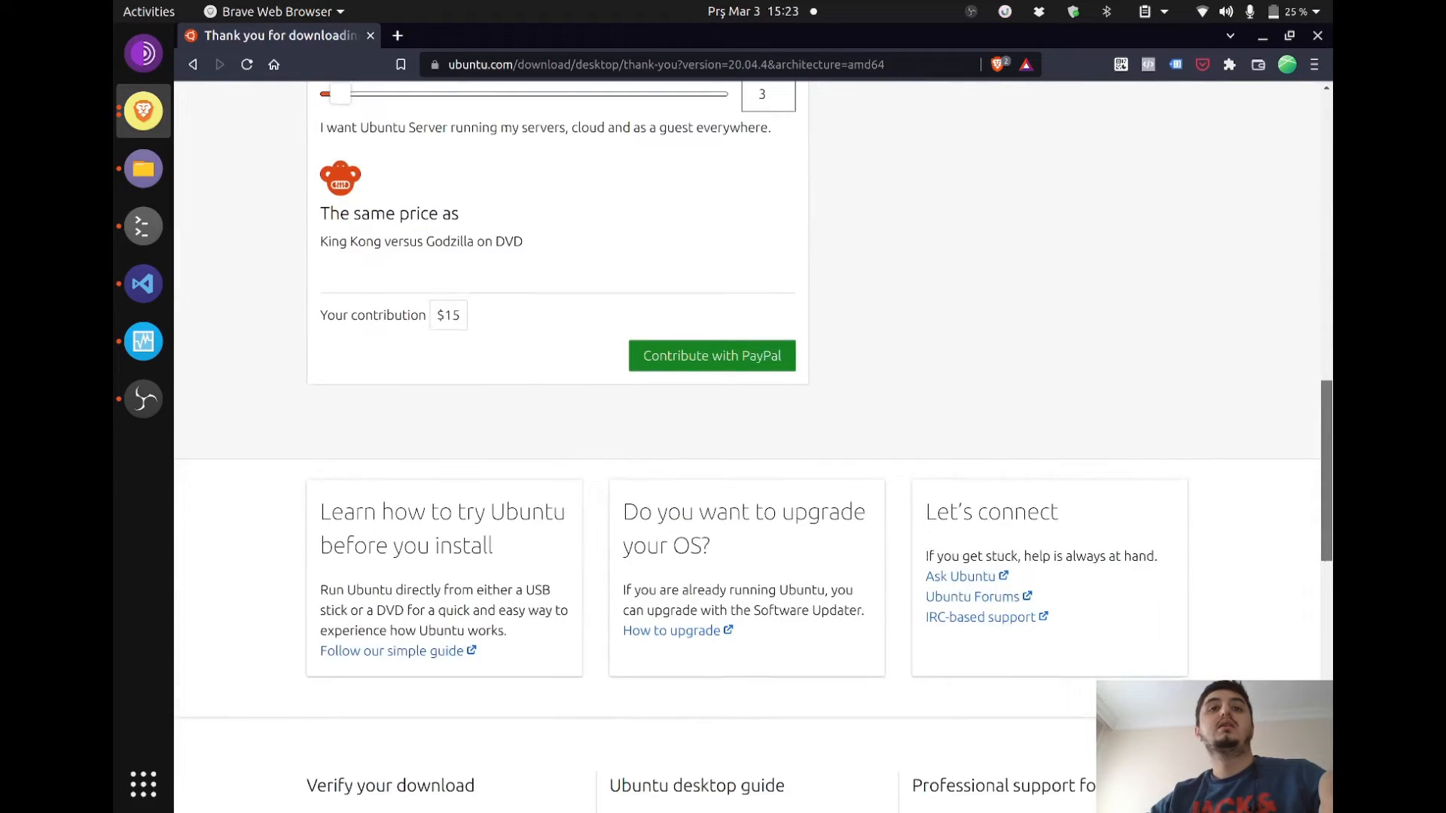
scroll(912, 344, up, 4)
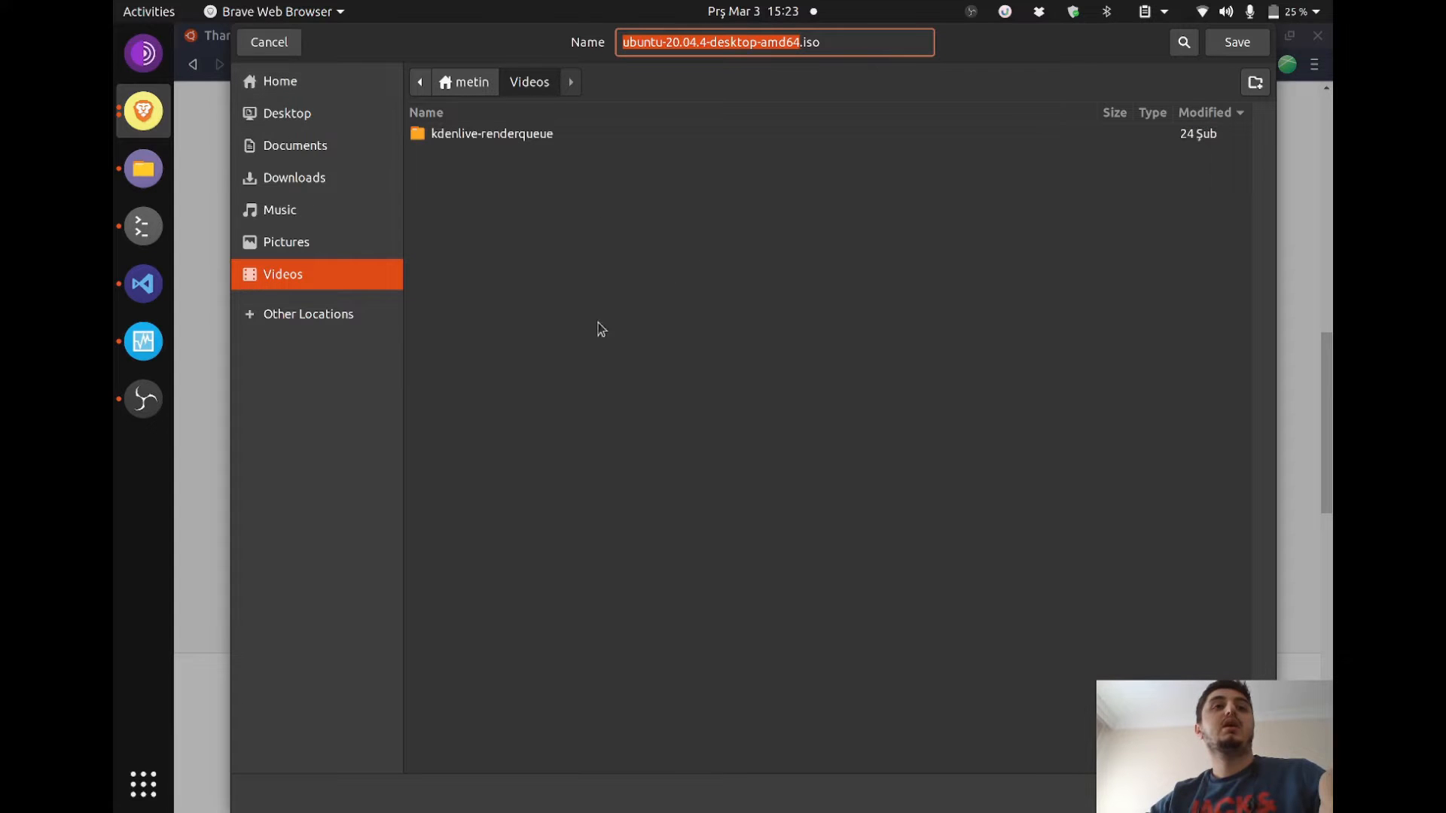
click(273, 45)
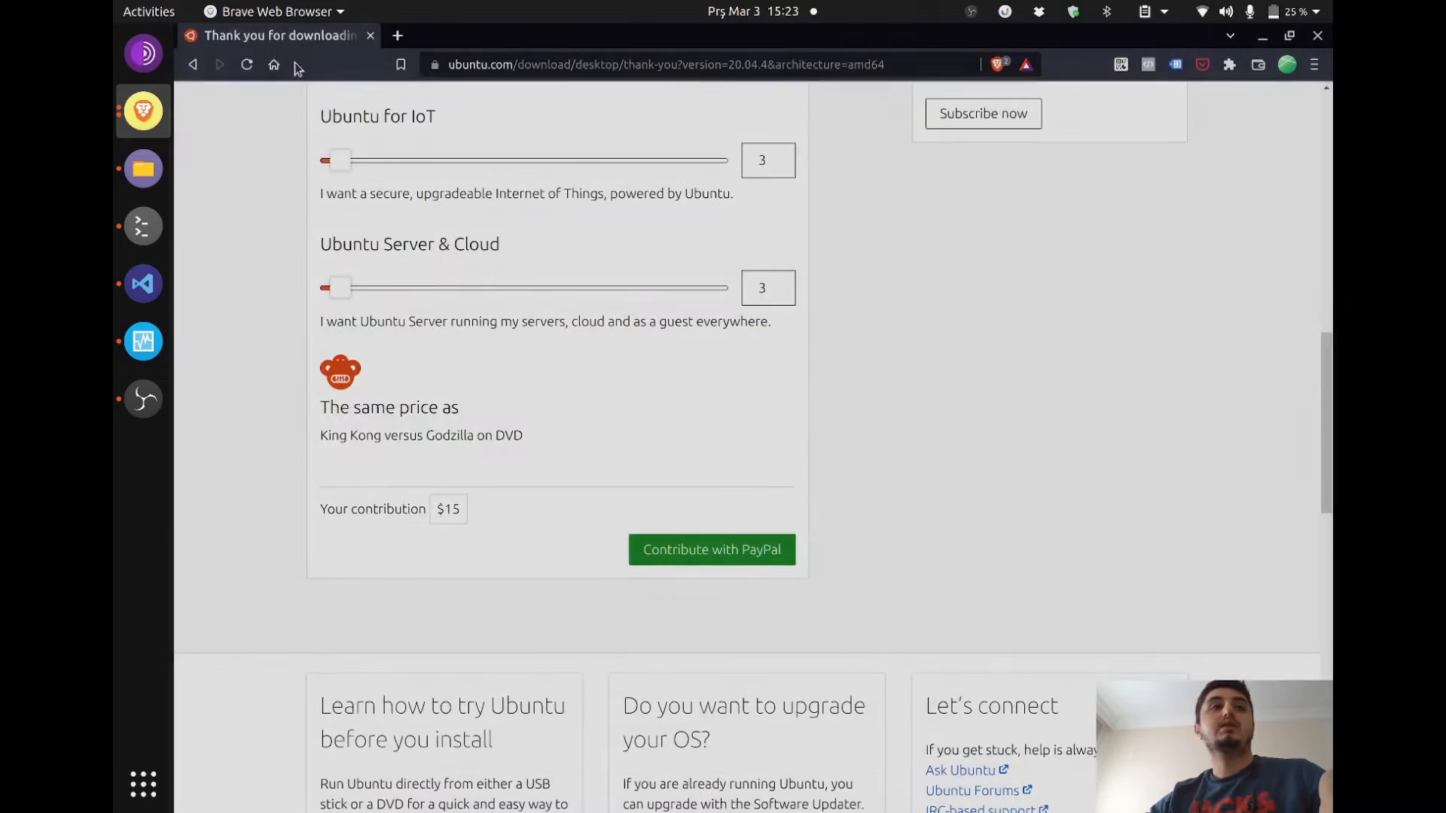
- Check the Downloads folder in the file manager for an existing Ubuntu desktop ISO, and minimize the window
click(144, 169)
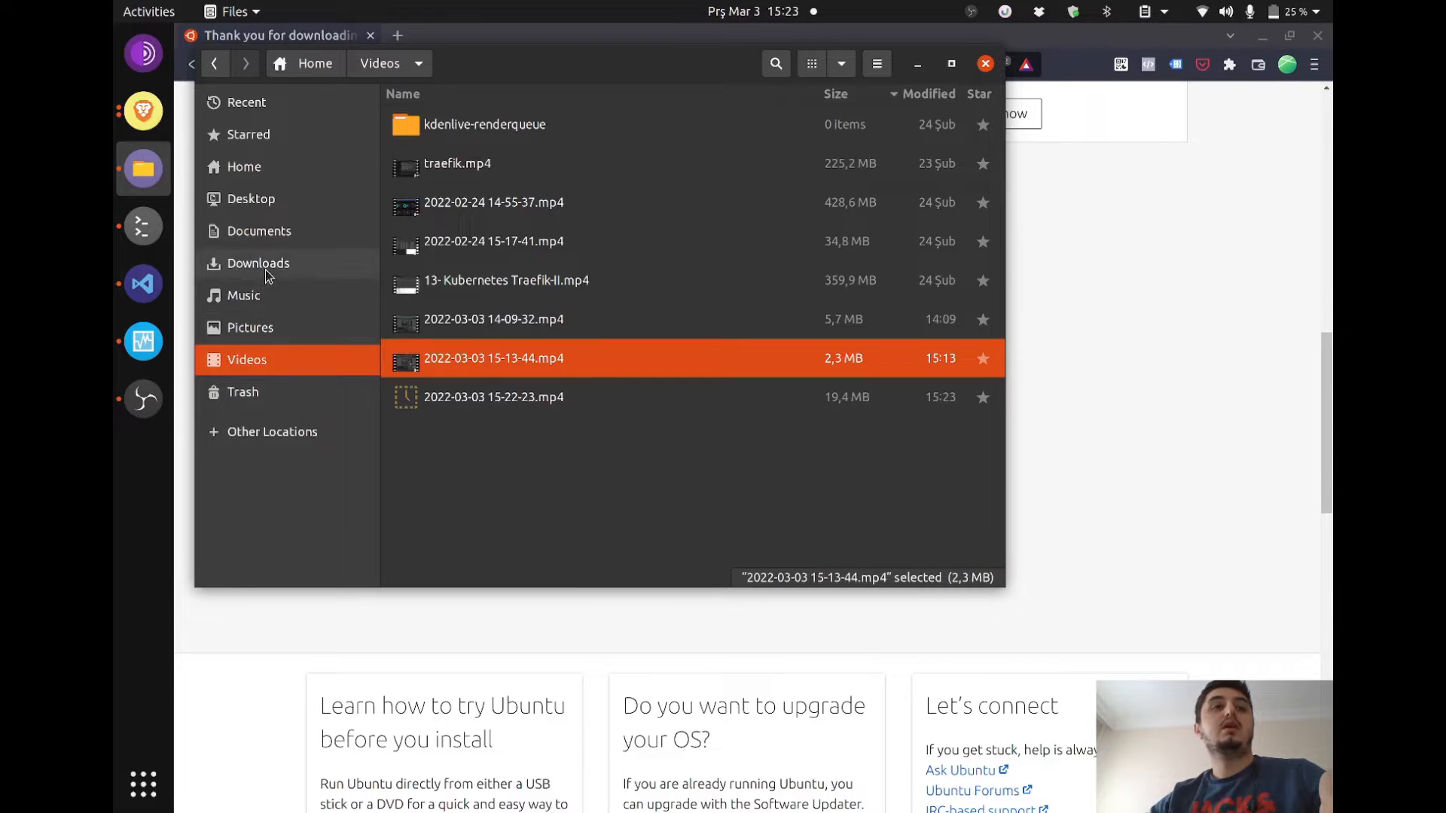
click(260, 265)
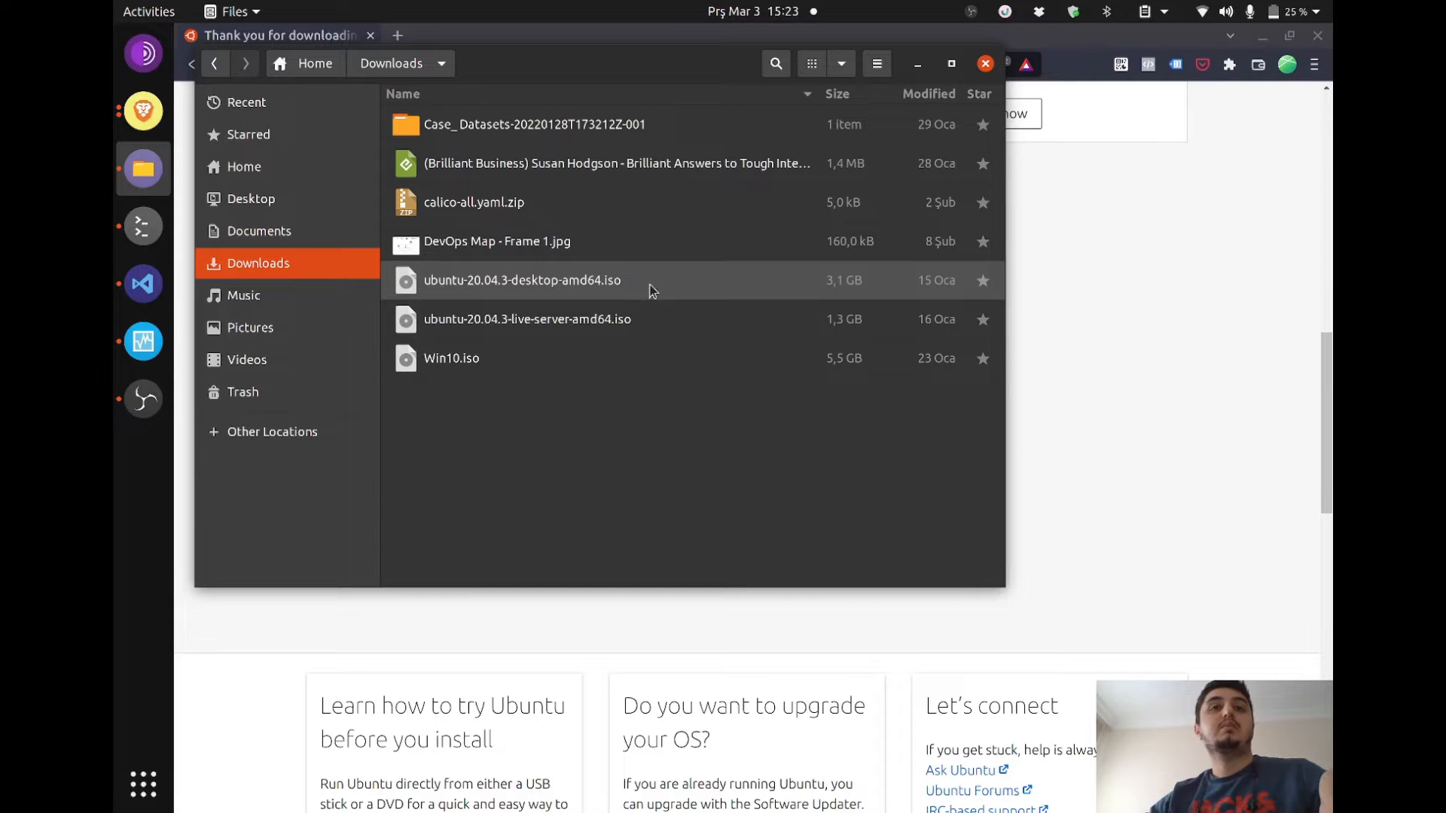
click(917, 63)
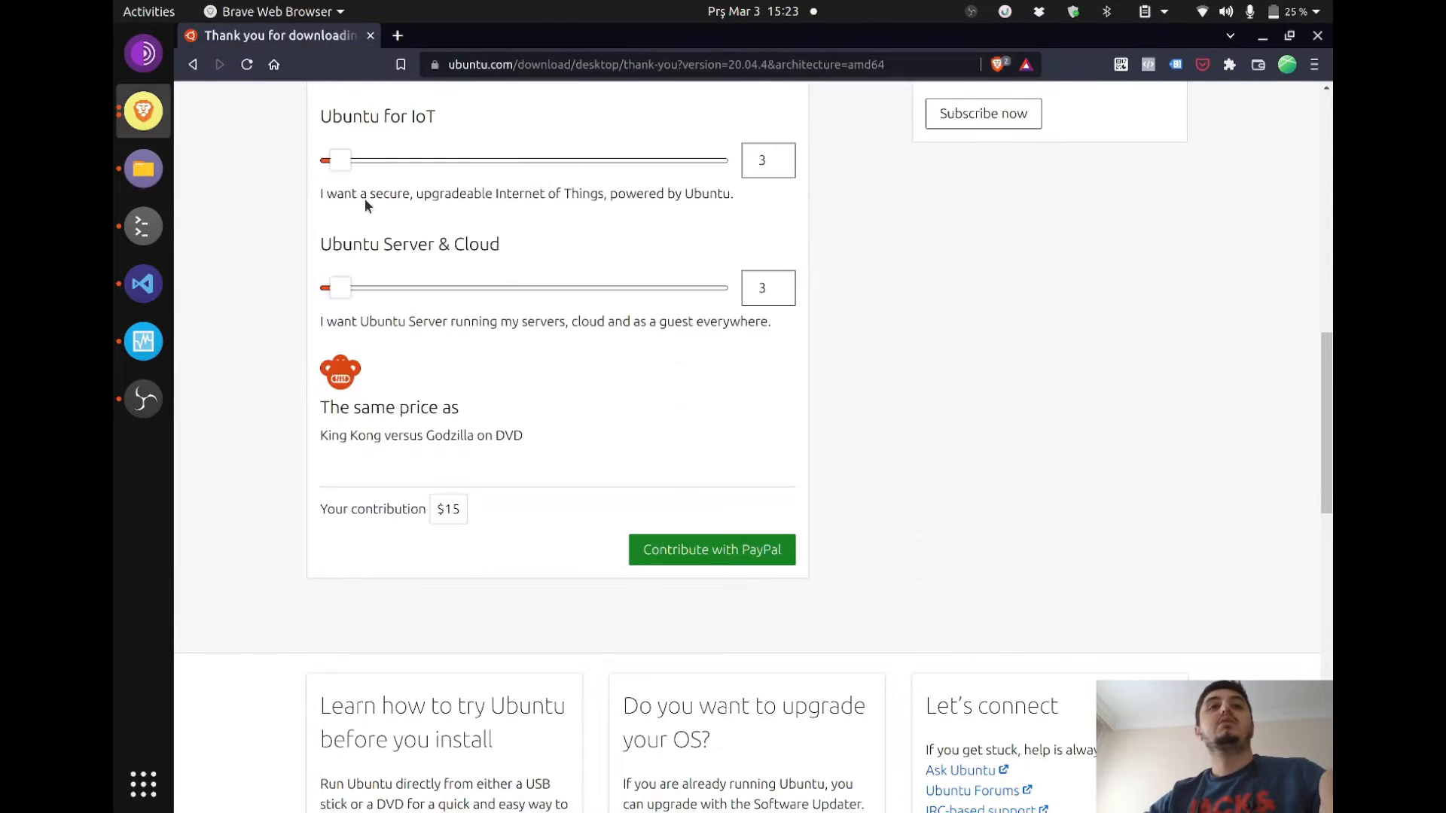
- Switch to VirtualBox and start a new virtual machine named ubuntudesktop, with type Linux and version Ubuntu (64-bit)
click(143, 341)
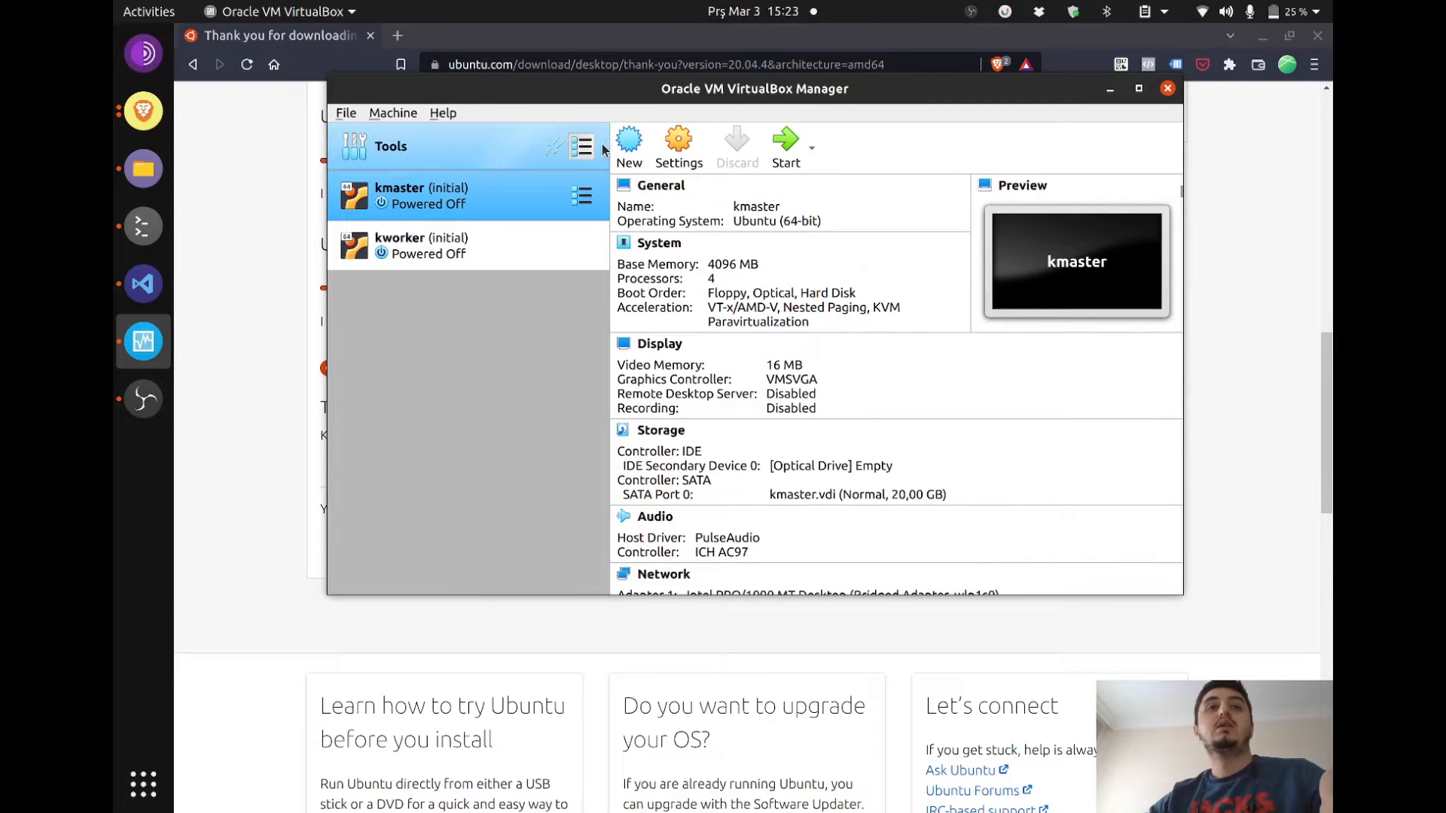
click(630, 150)
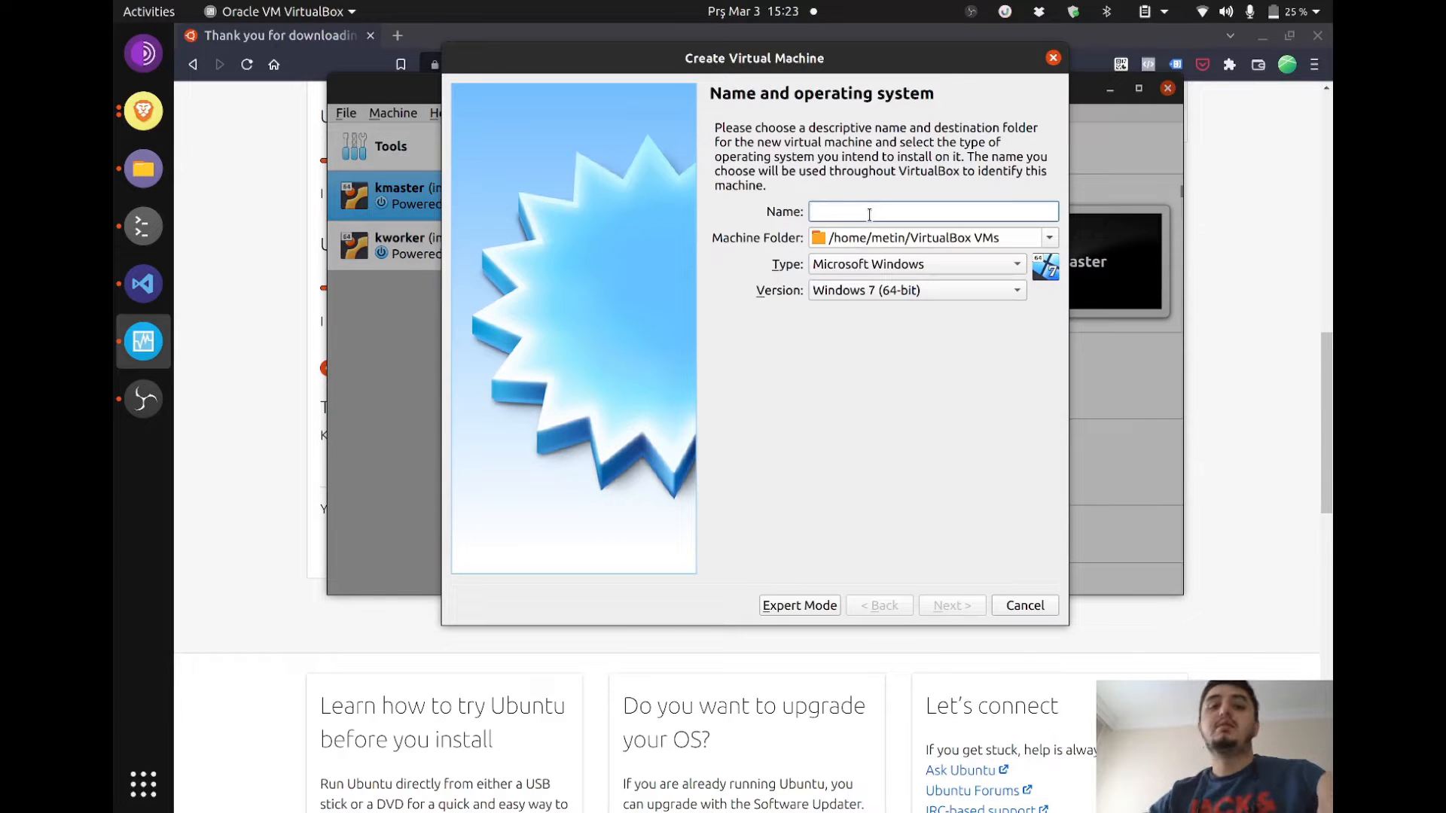
text(u)
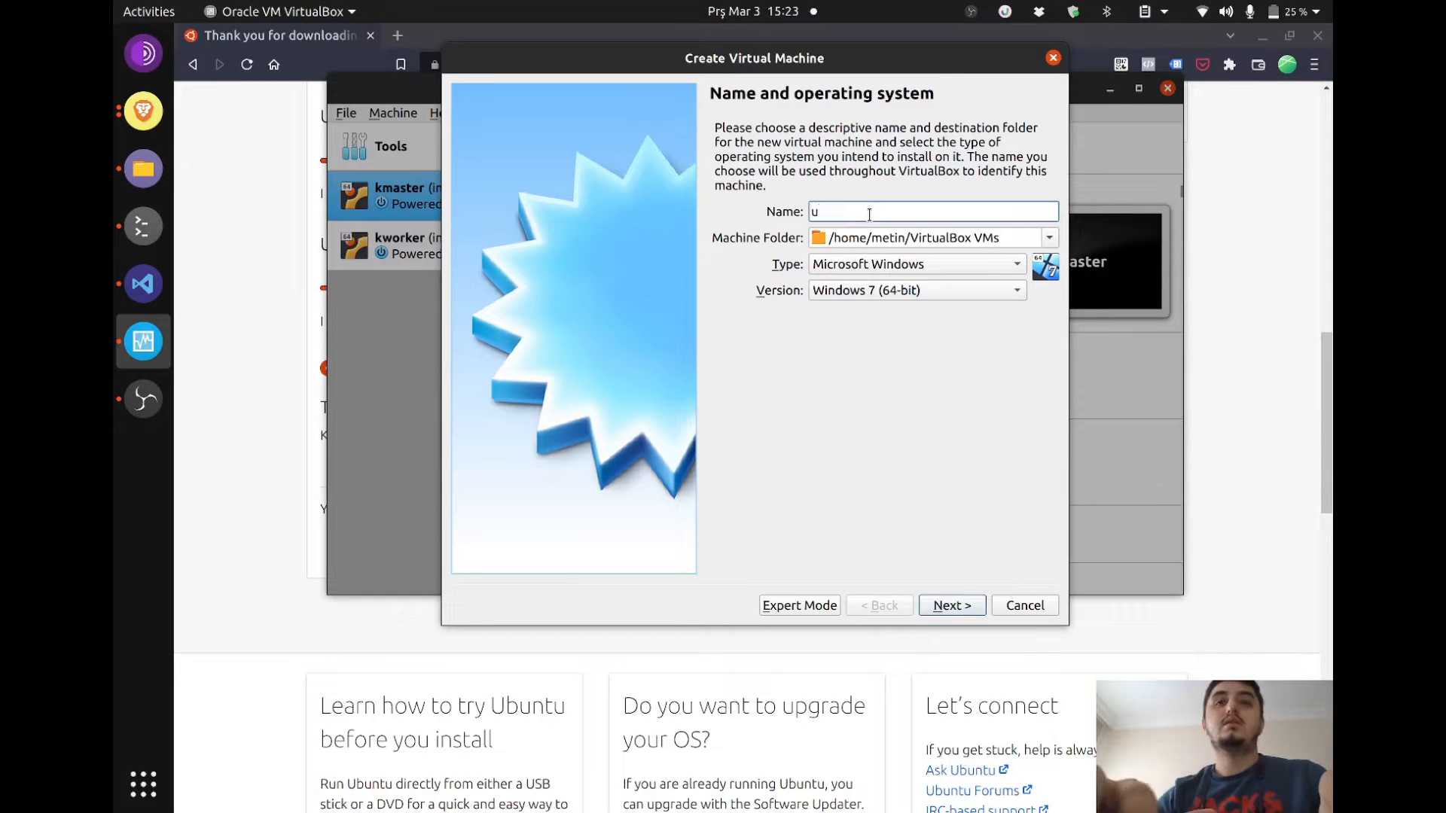
text(buntuder)
text(ktop)
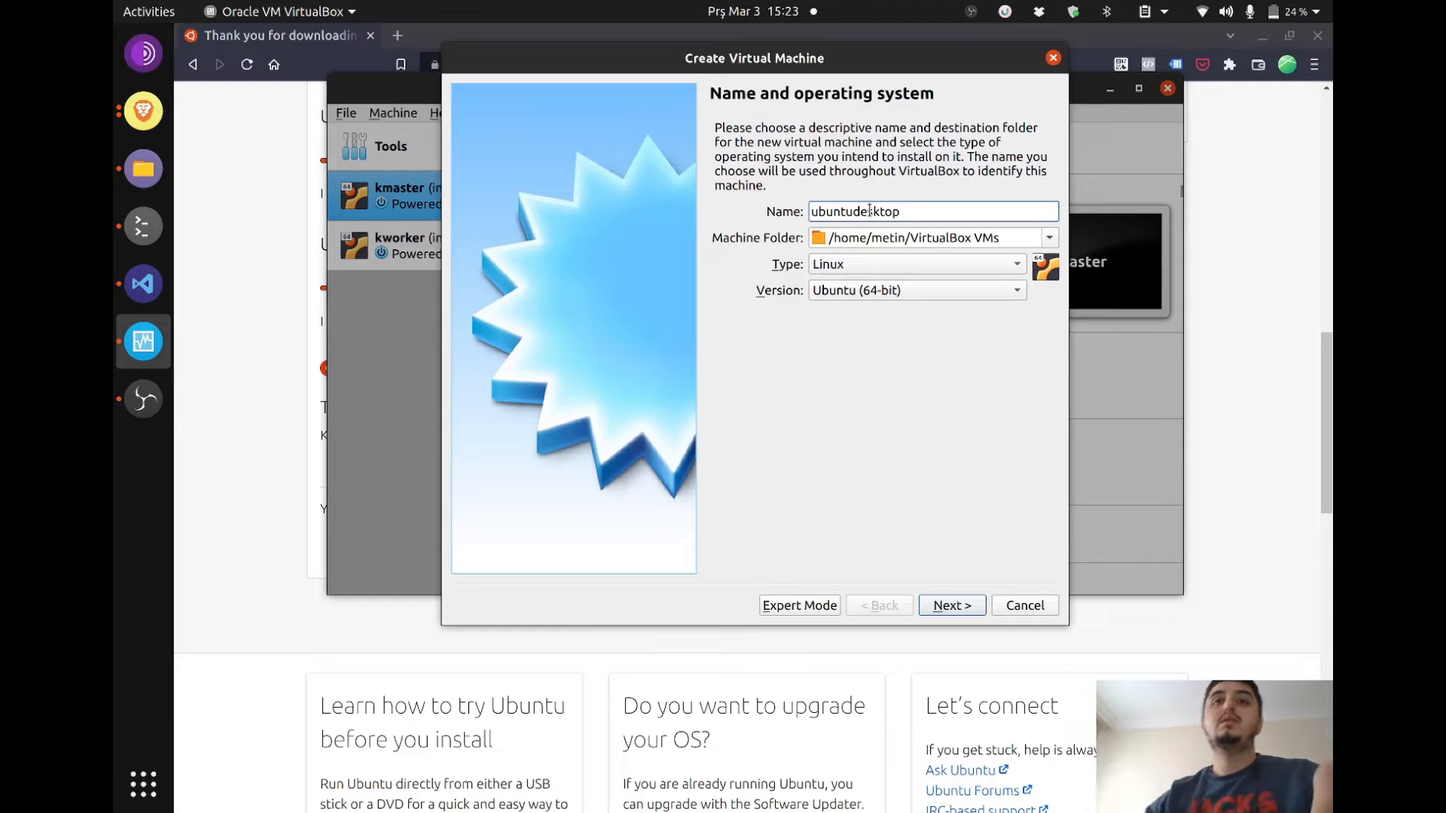
click(948, 607)
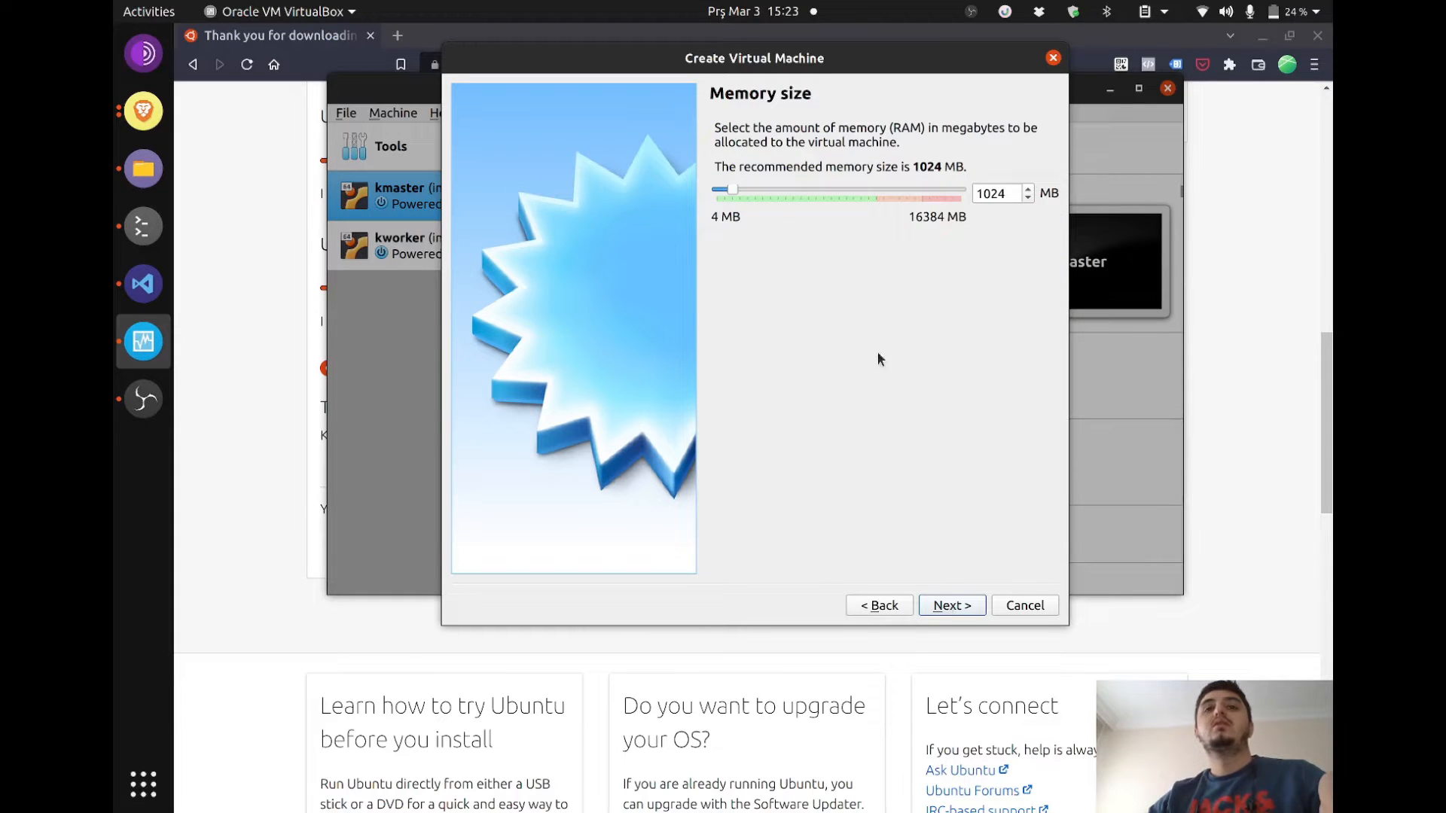
- Set the new virtual machine's memory size to 2048 MB and continue to the hard disk options
click(1011, 191)
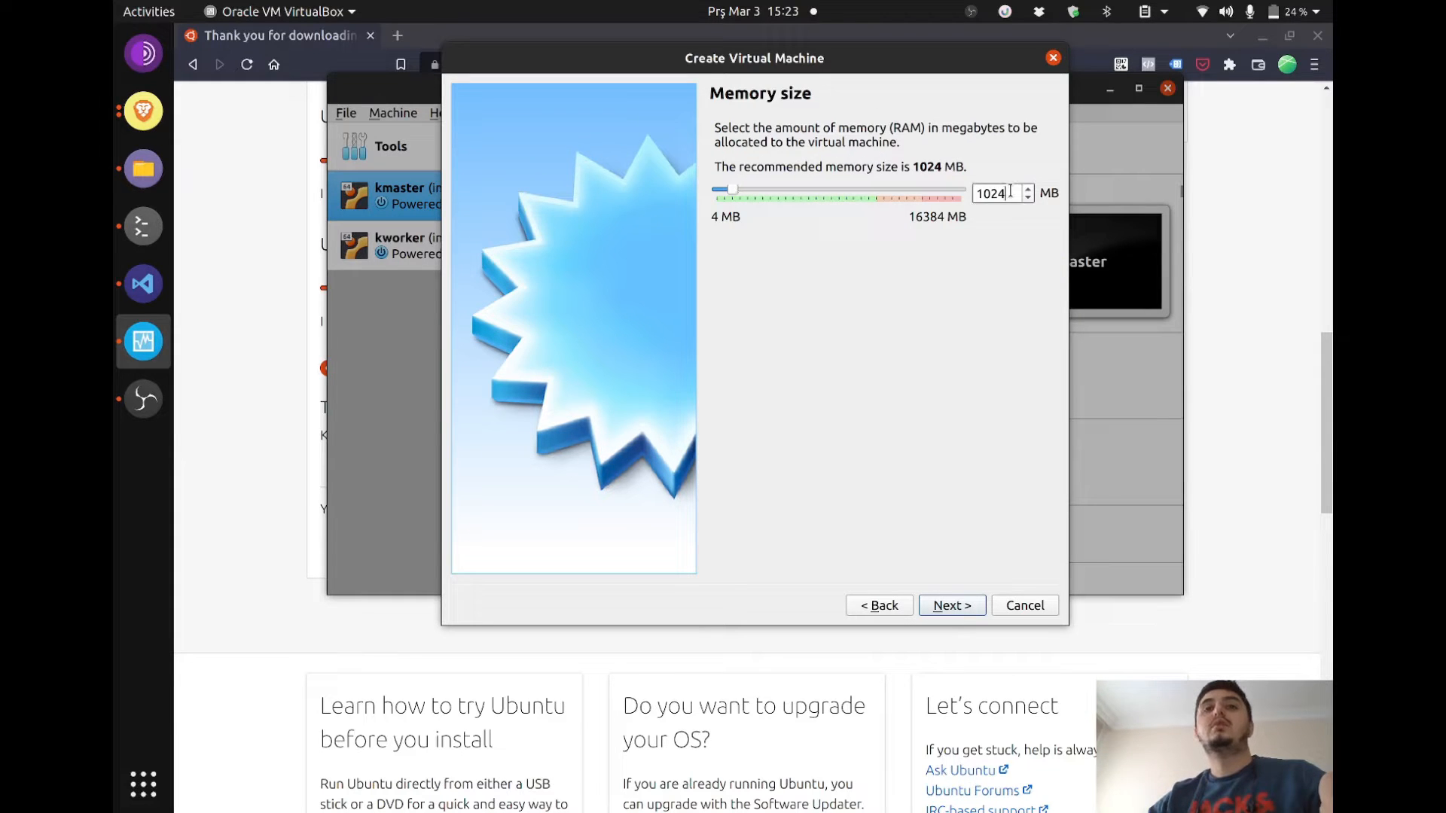
key(BackSpace)
key(BackSpace)
key(BackSpace)
key(BackSpace)
text(2048)
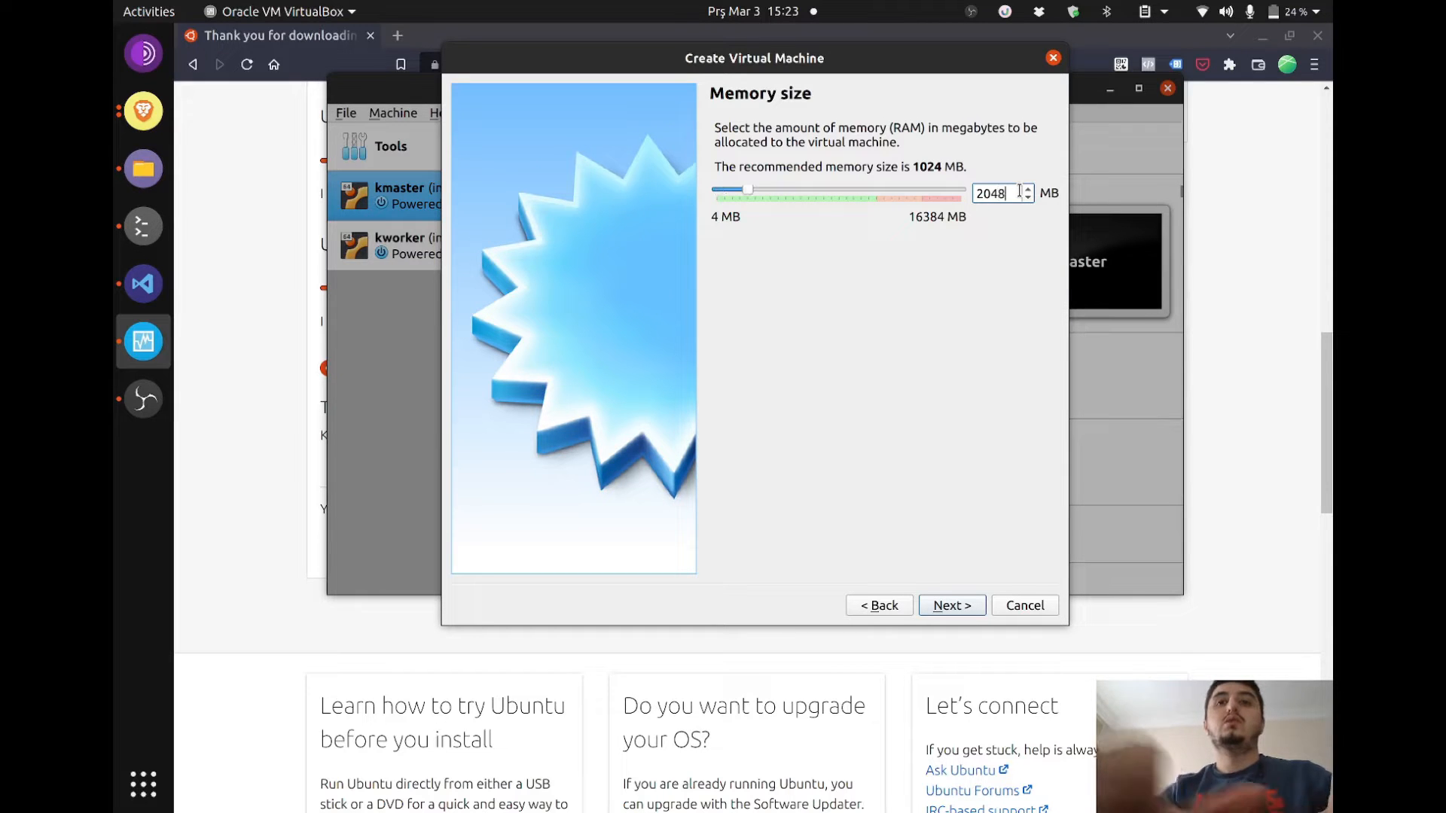
click(950, 606)
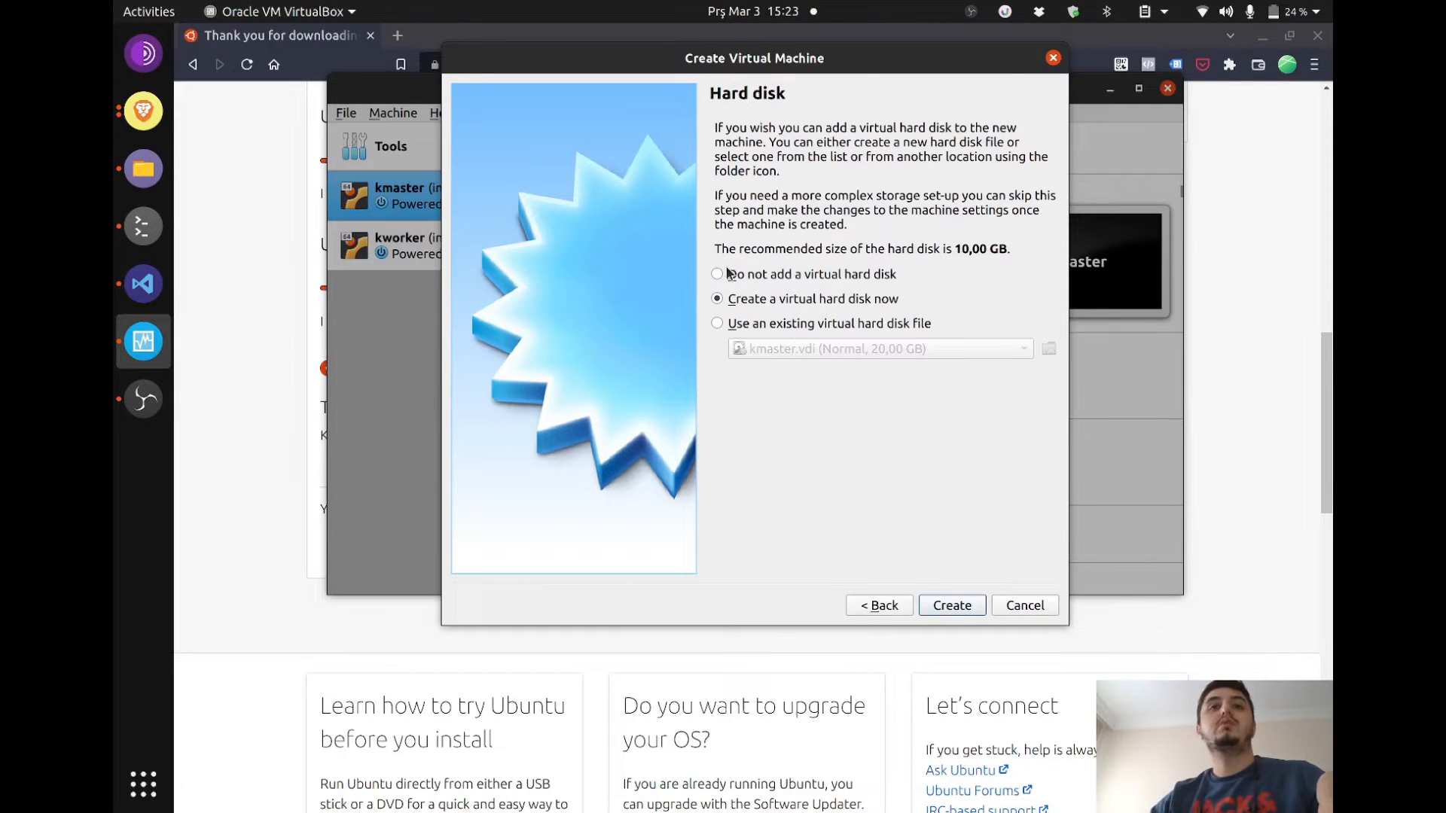
- Create a dynamically allocated 10 GB VDI hard disk for the ubuntudesktop machine
click(959, 613)
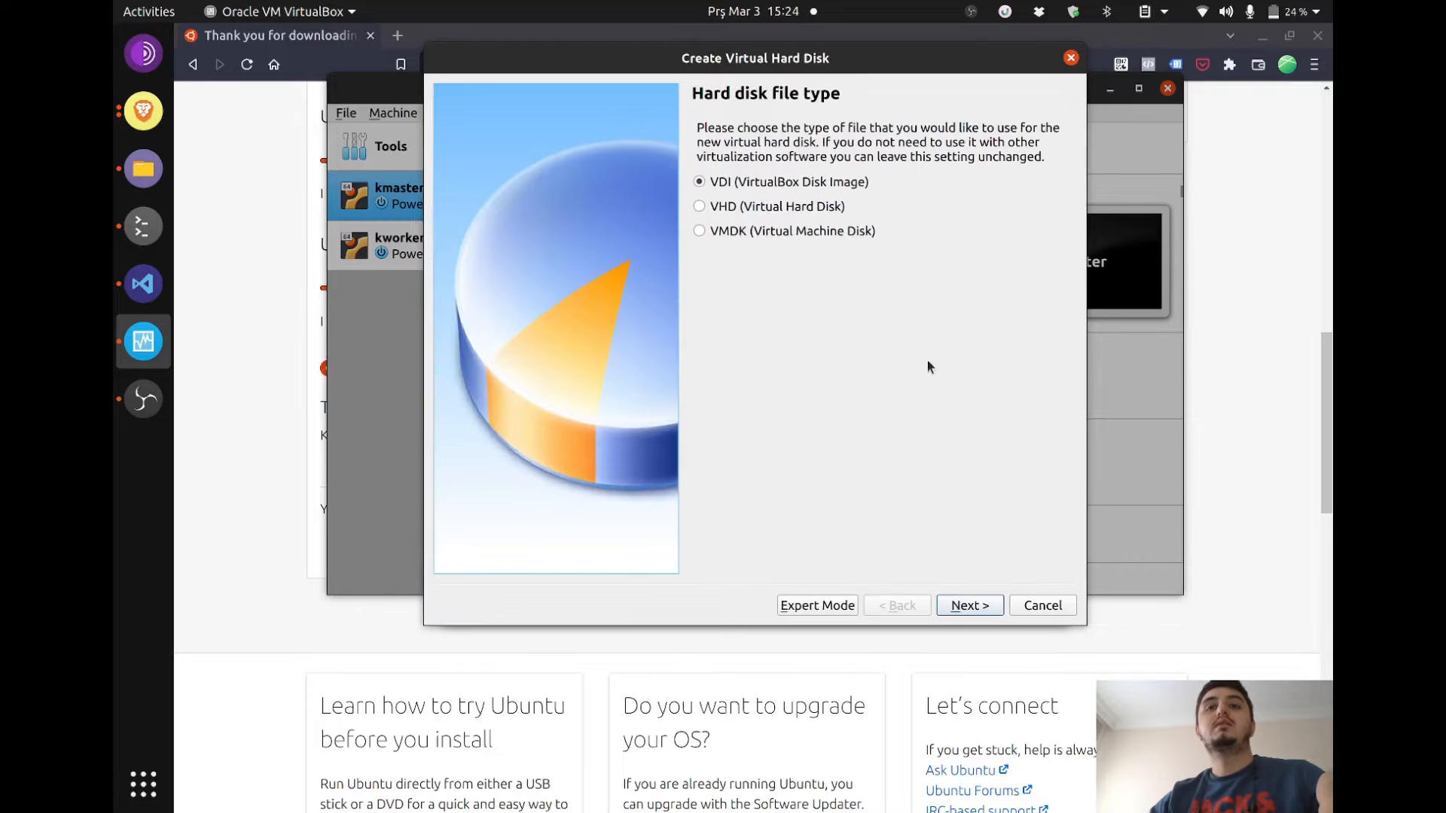
click(968, 607)
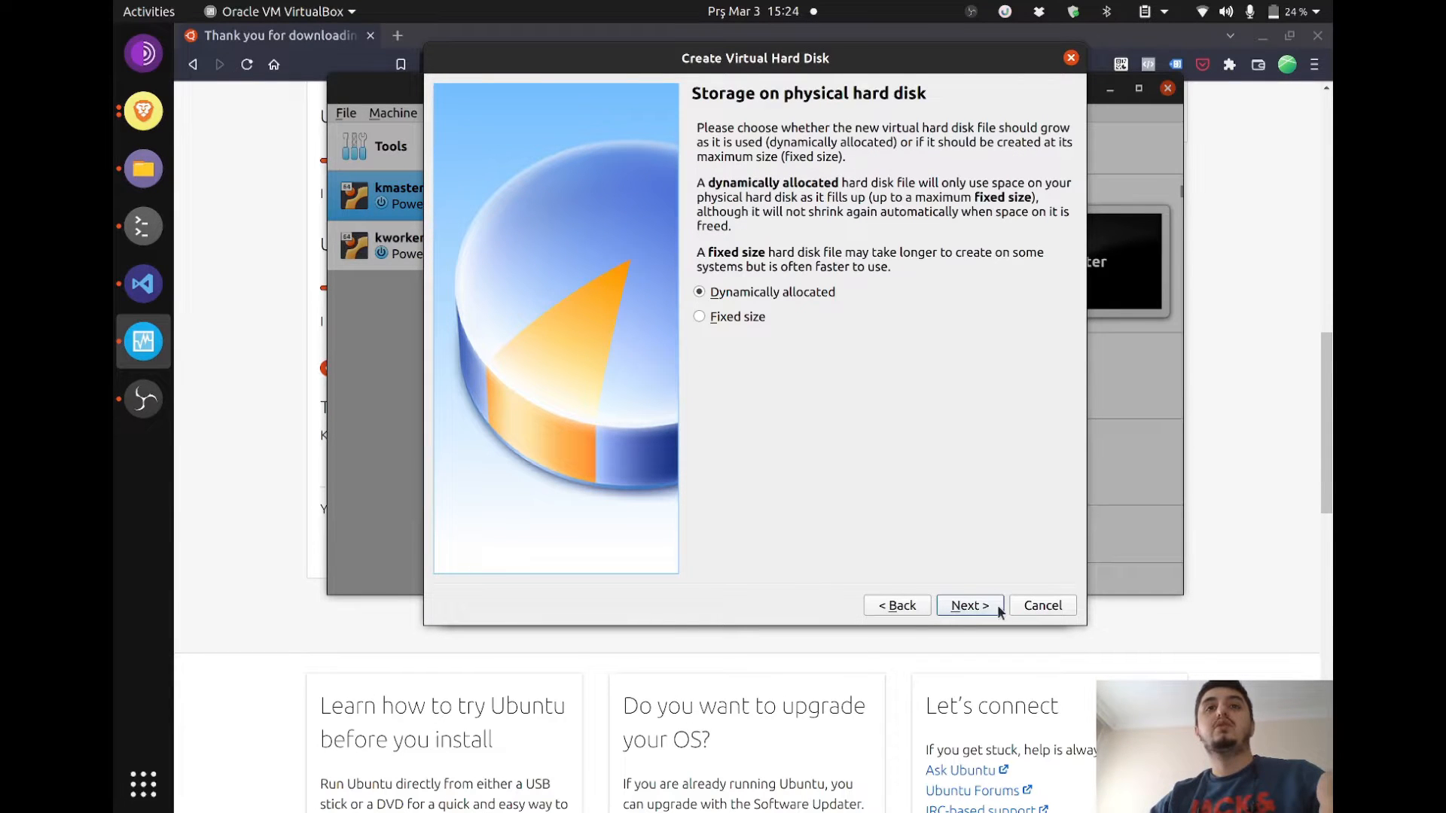
click(999, 612)
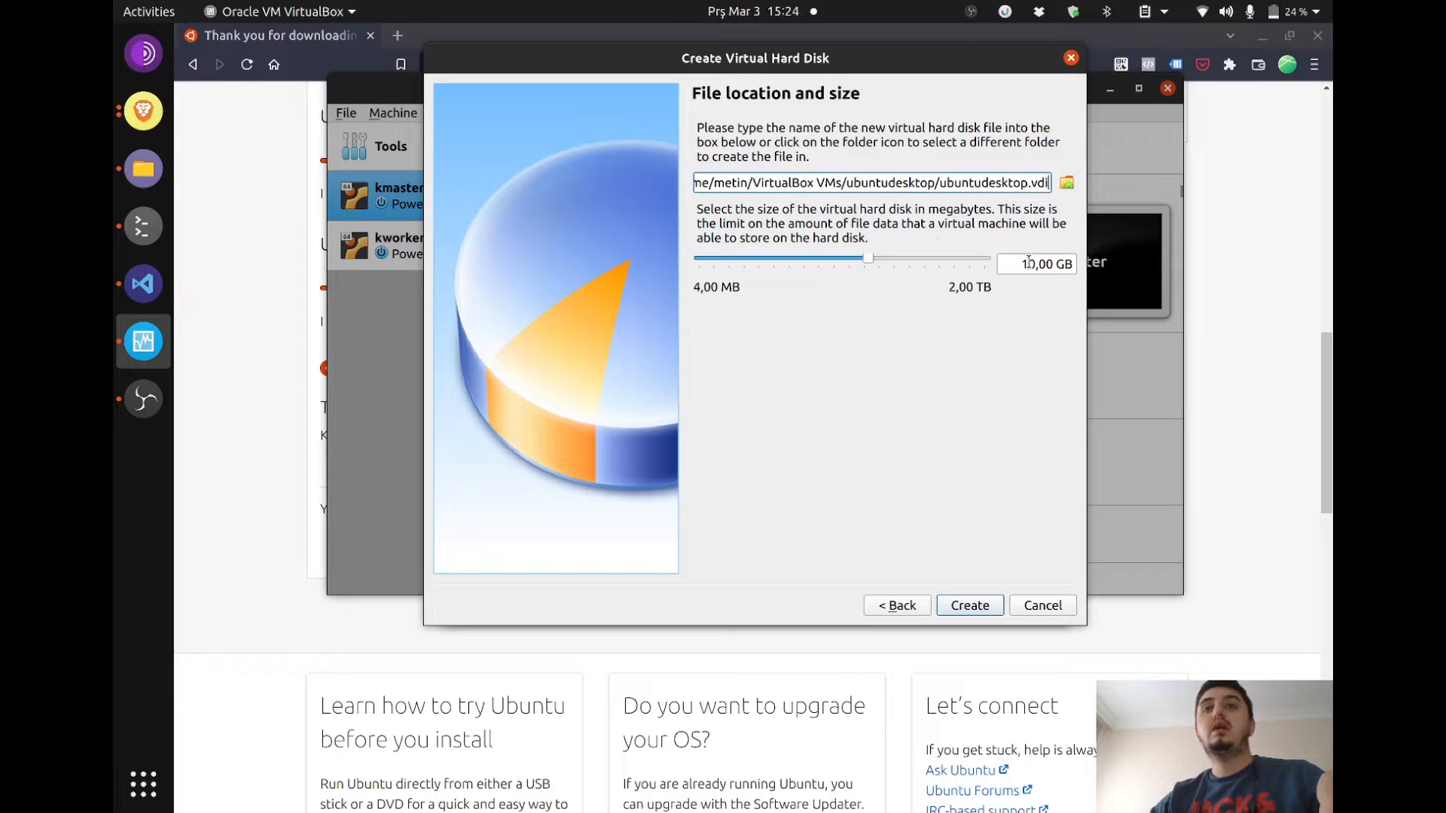
drag(1023, 262, 1059, 263)
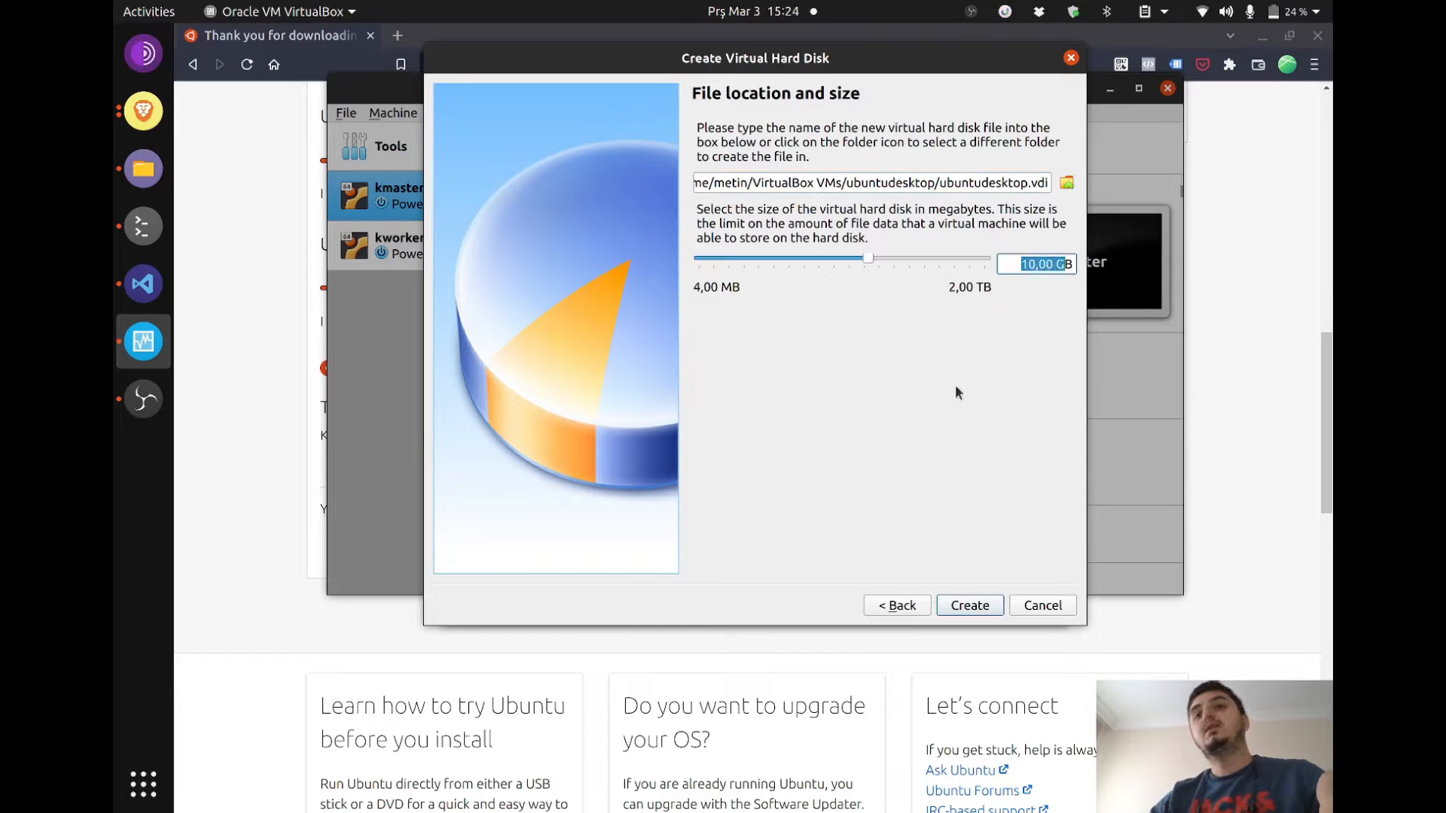
click(969, 607)
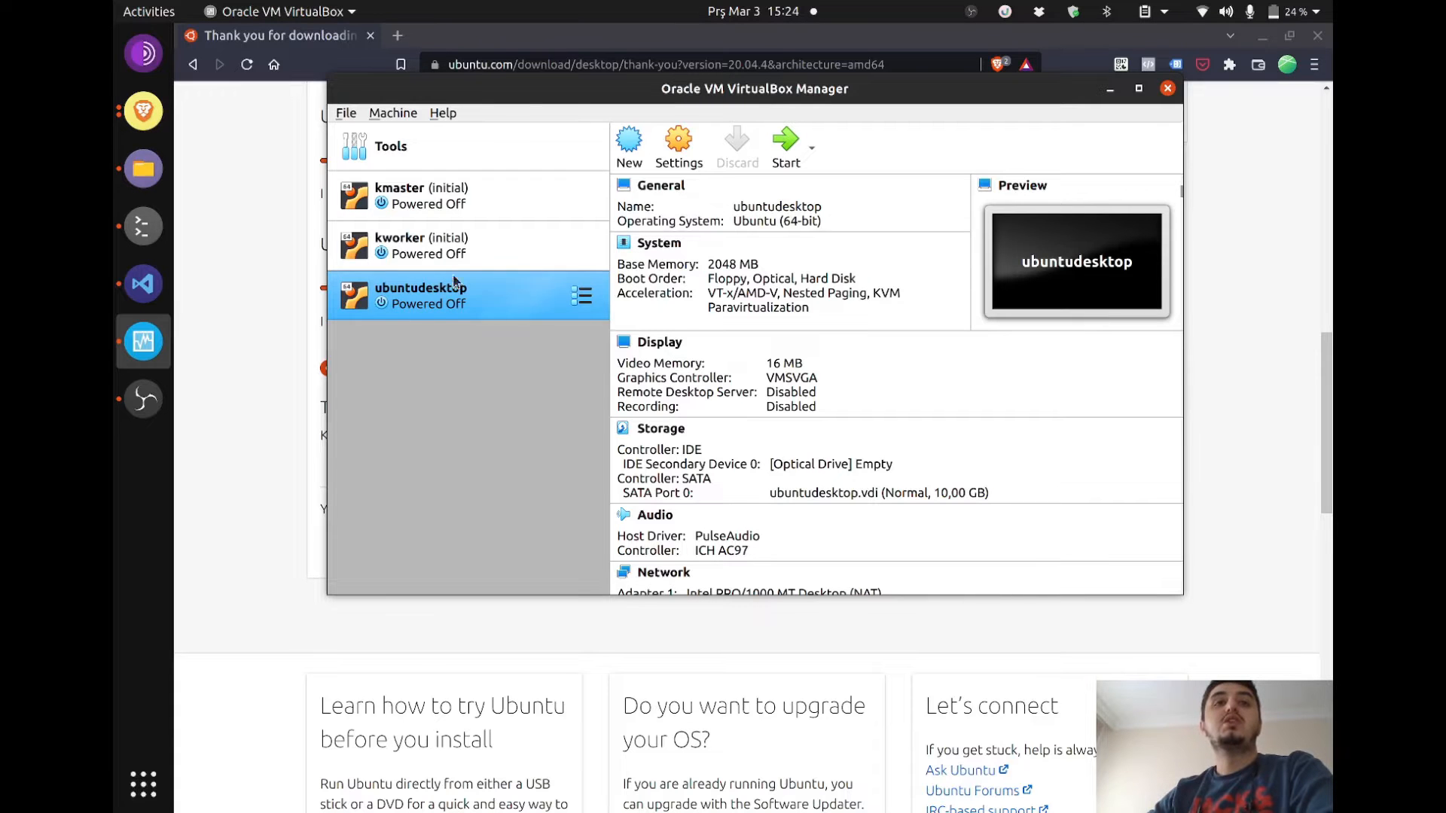
click(629, 140)
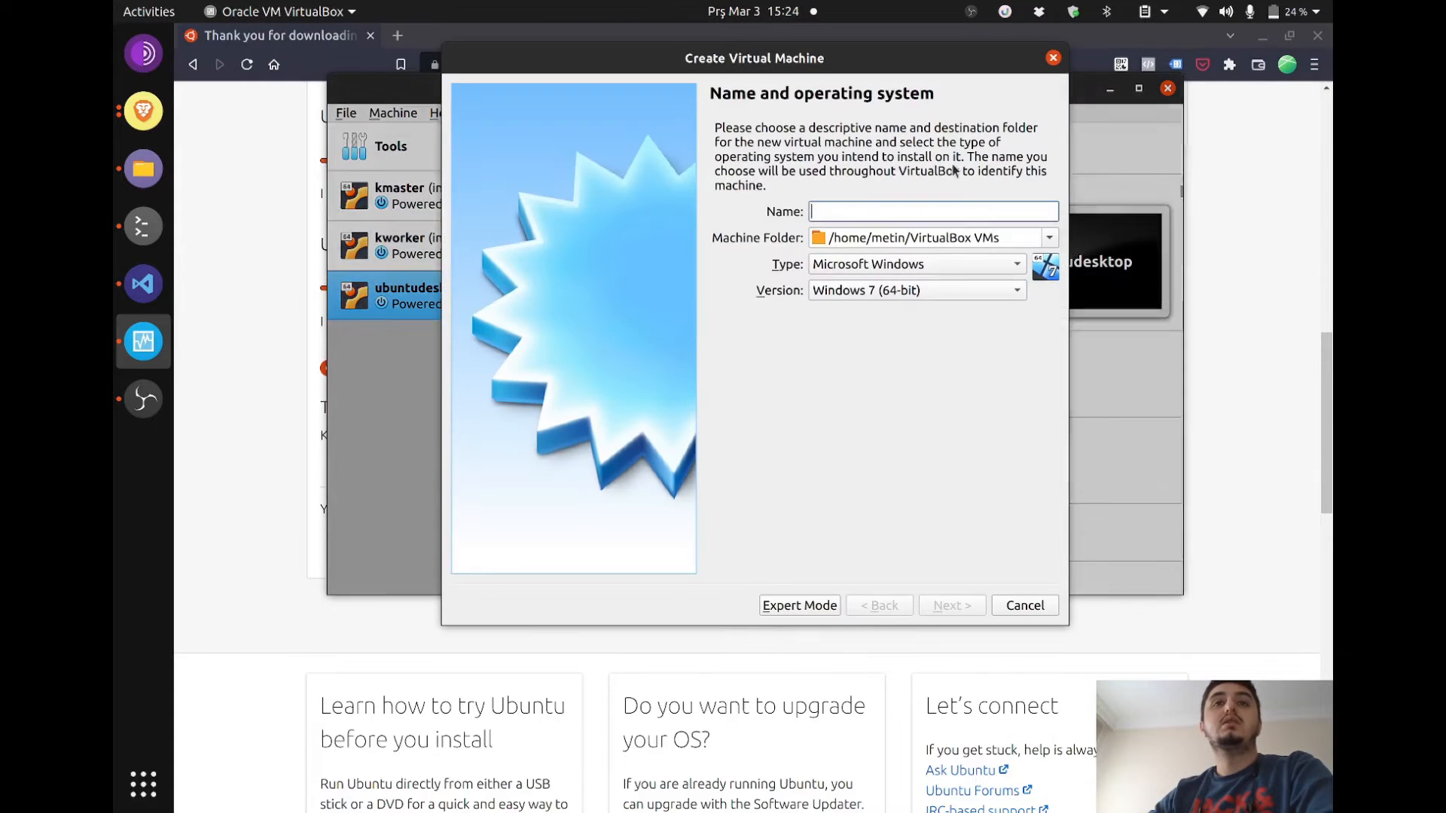
key(Escape)
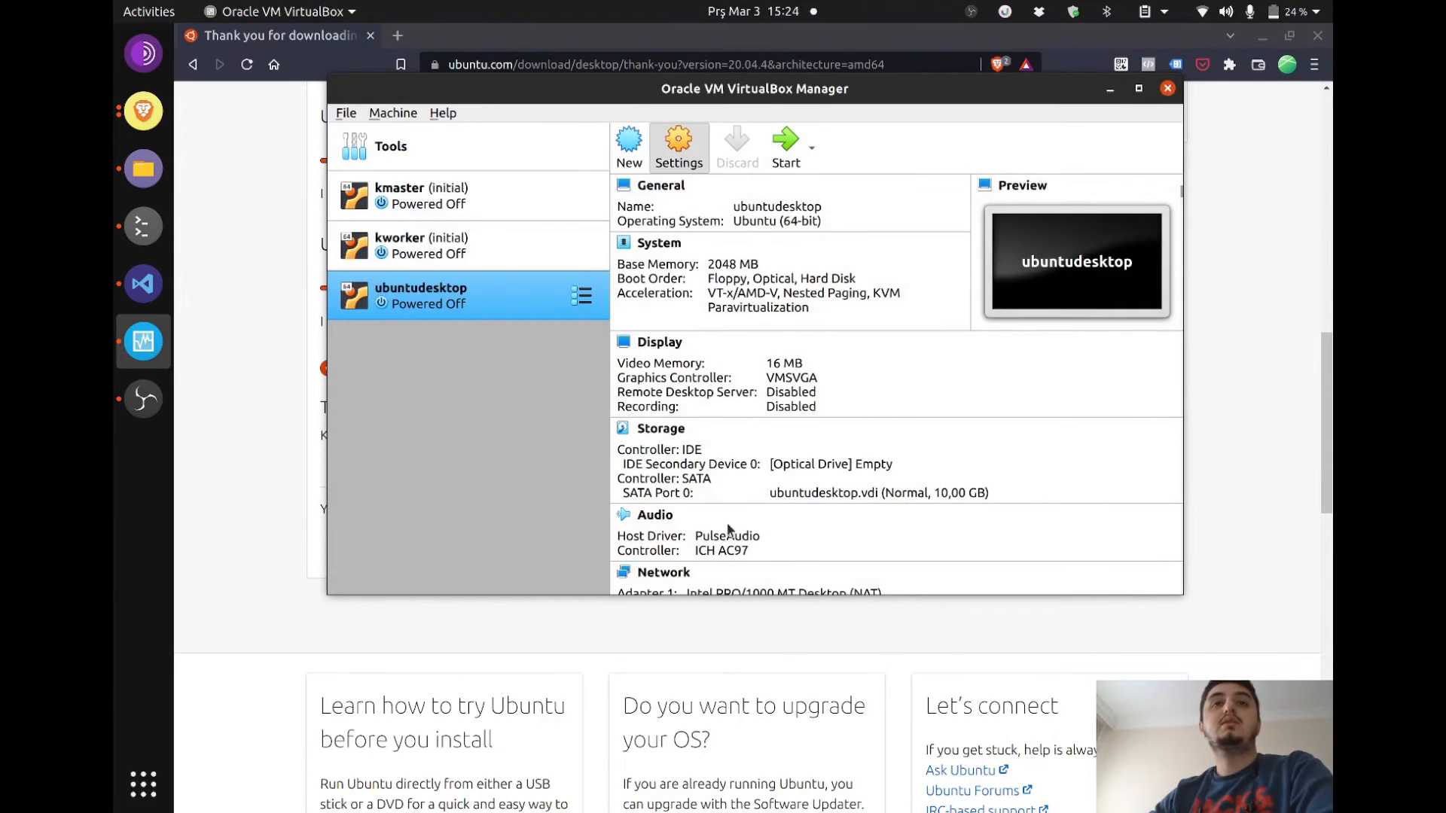
- Set the ubuntudesktop machine's shared clipboard to Bidirectional in its advanced general settings
key(ctrl+s)
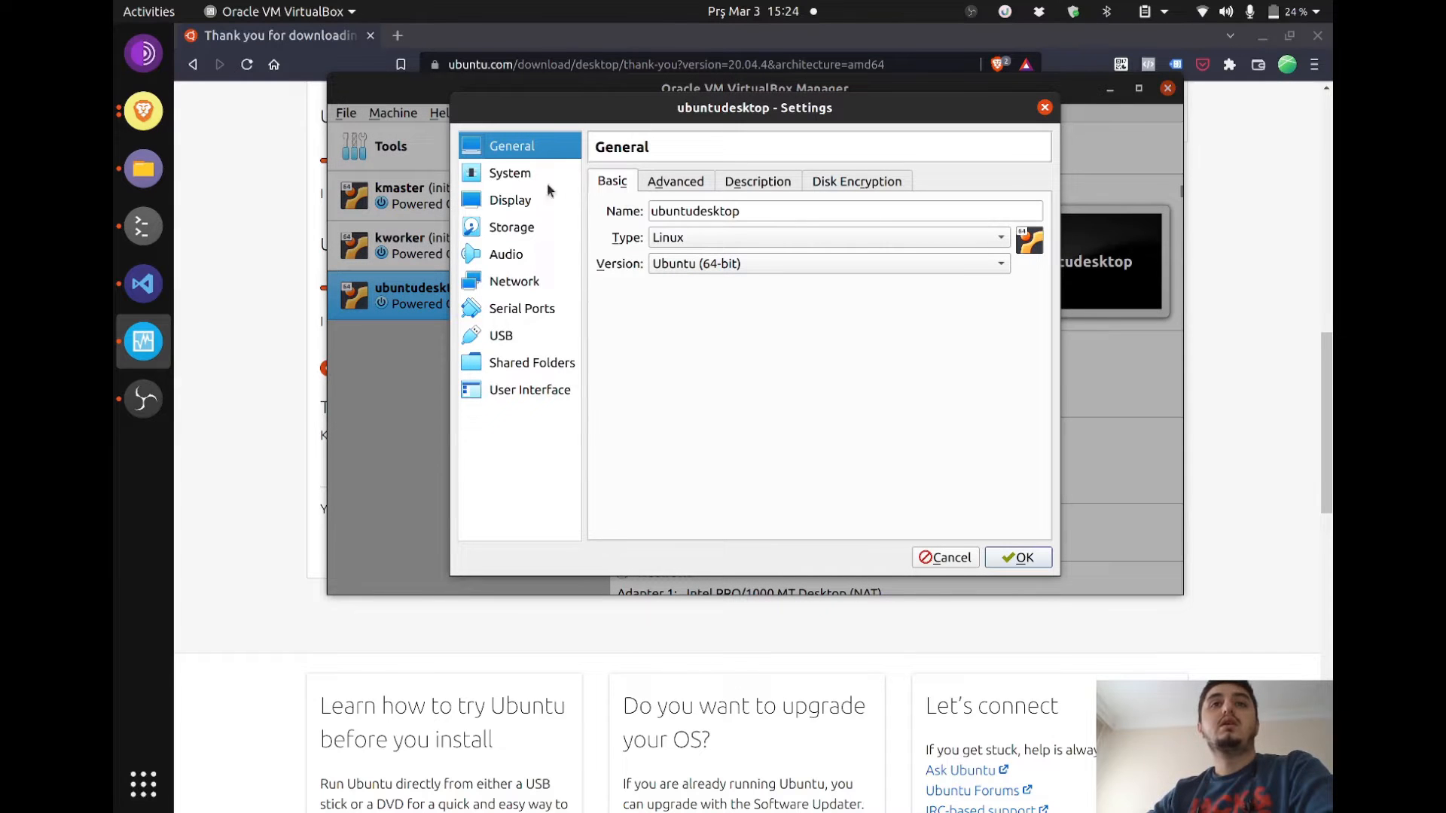
click(683, 183)
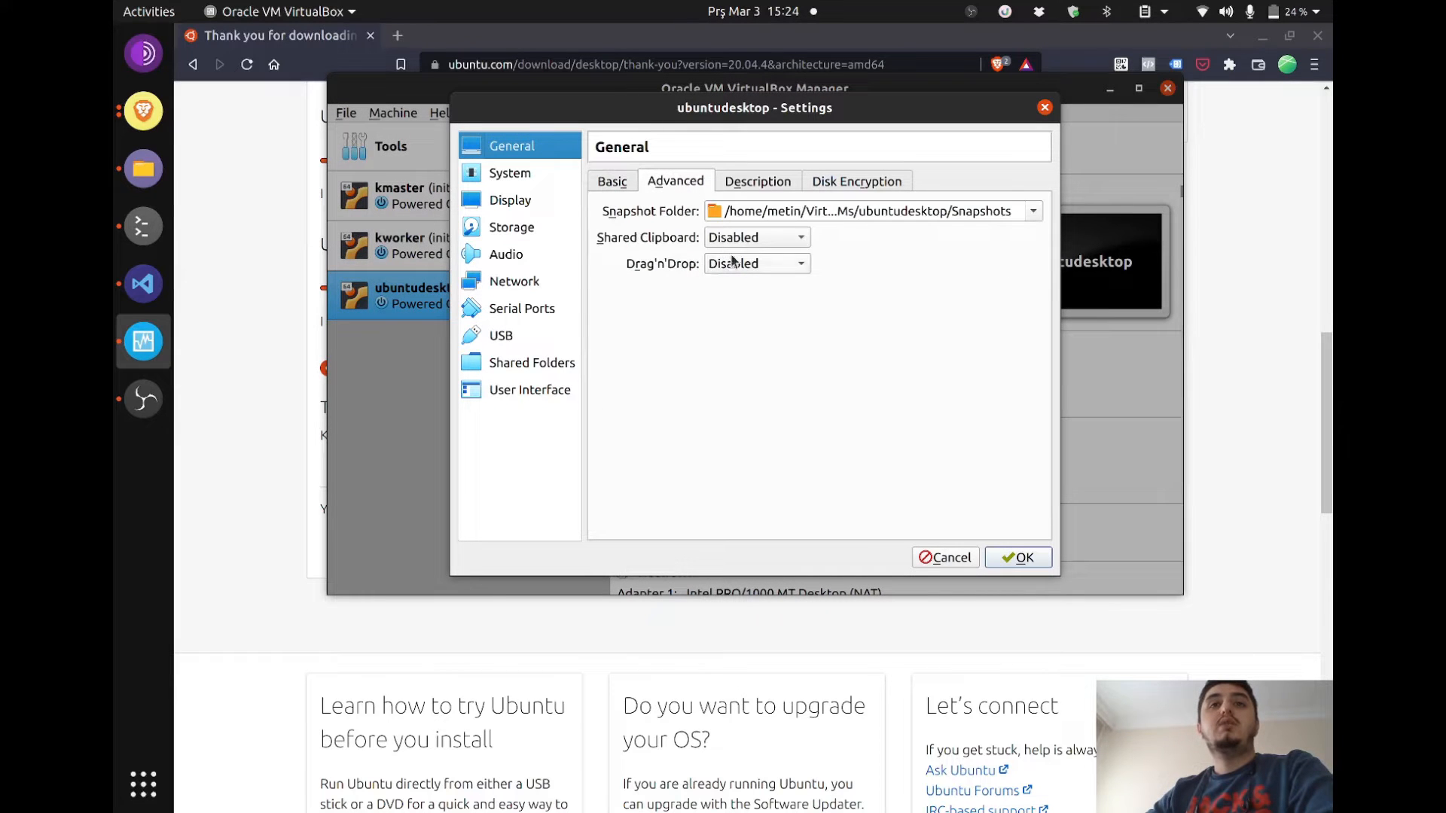
click(752, 240)
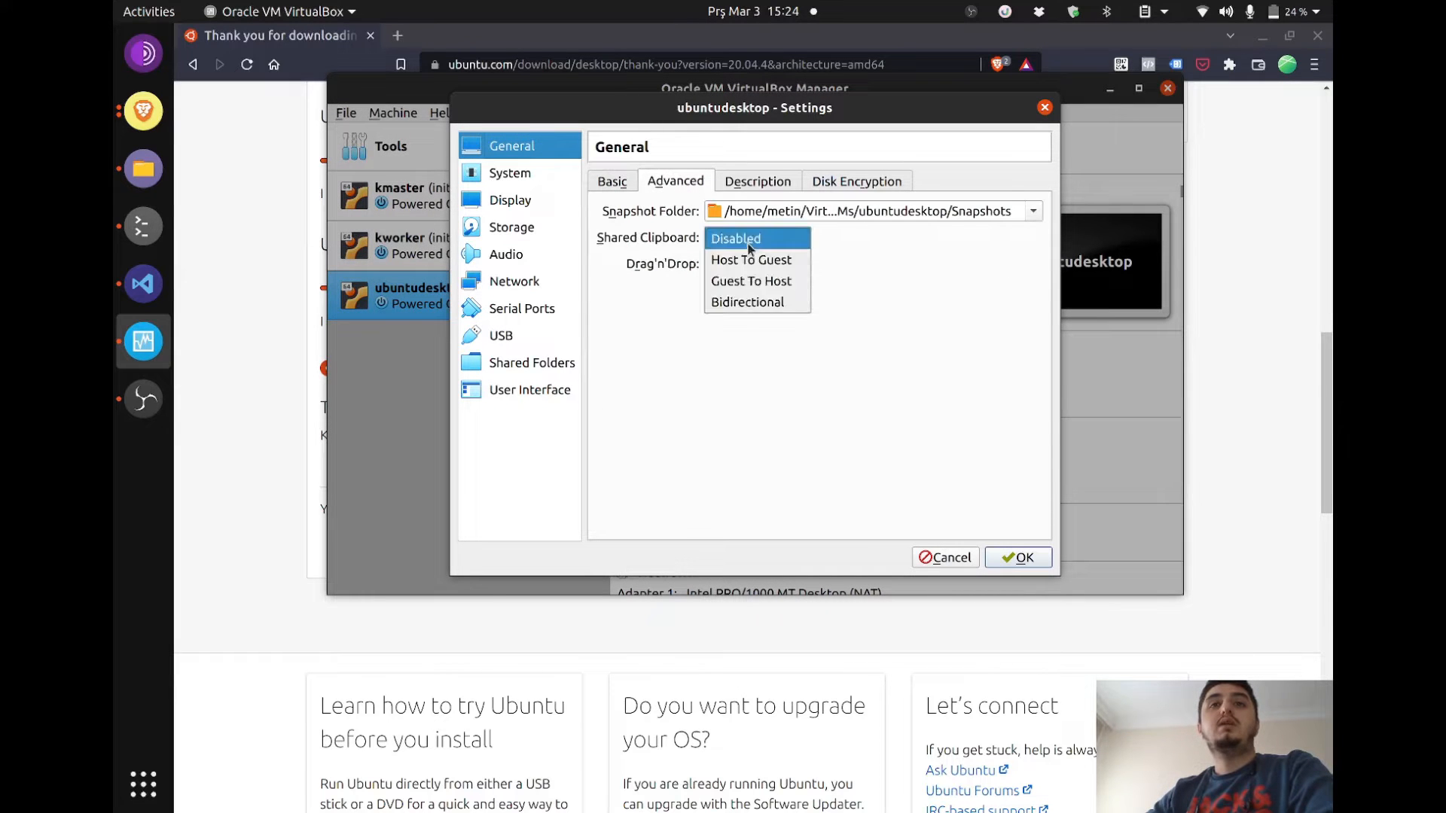
click(749, 304)
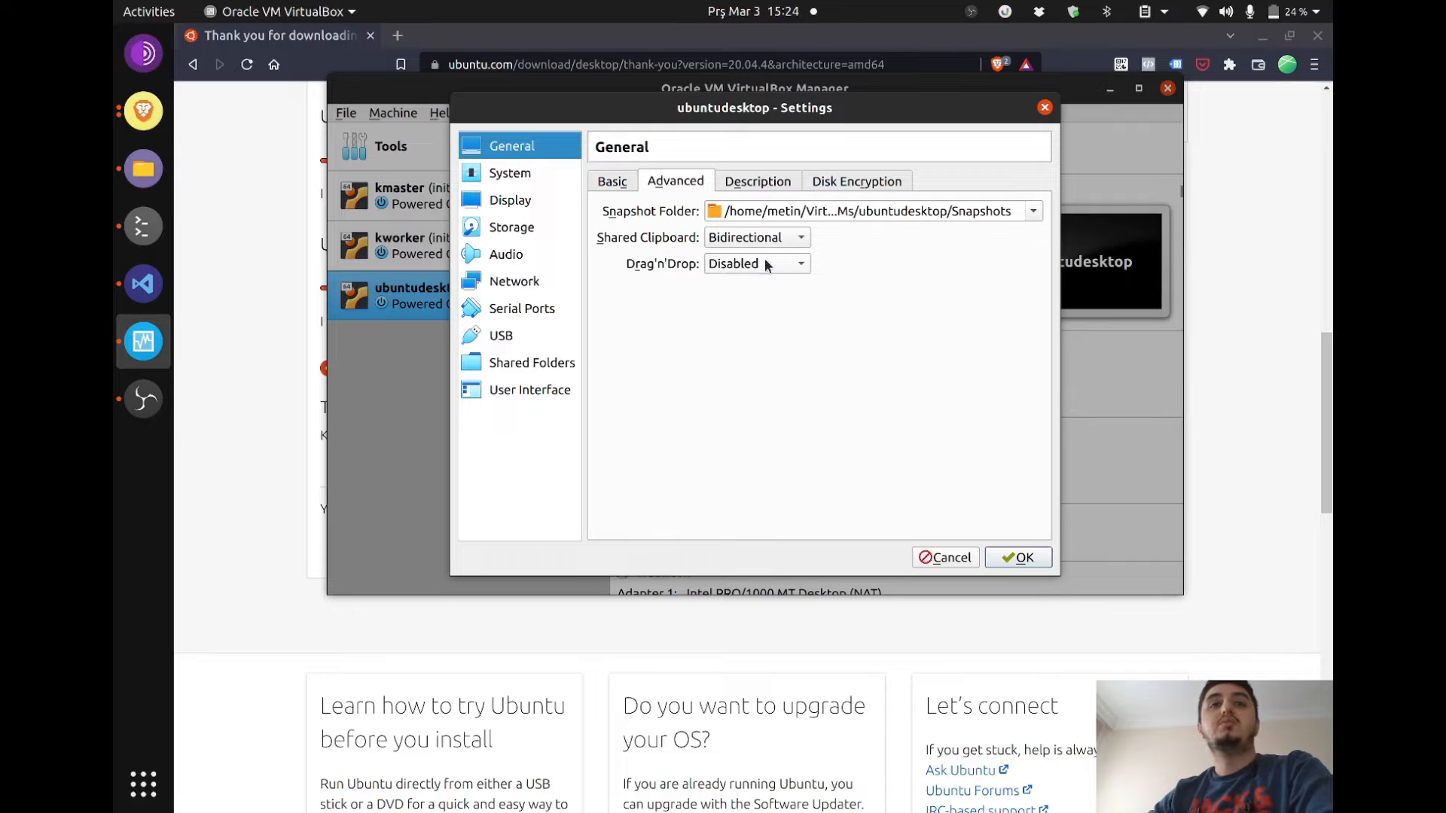
- Set the ubuntudesktop machine's Drag'n'Drop to Bidirectional and check its description and disk encryption settings
click(768, 265)
click(743, 328)
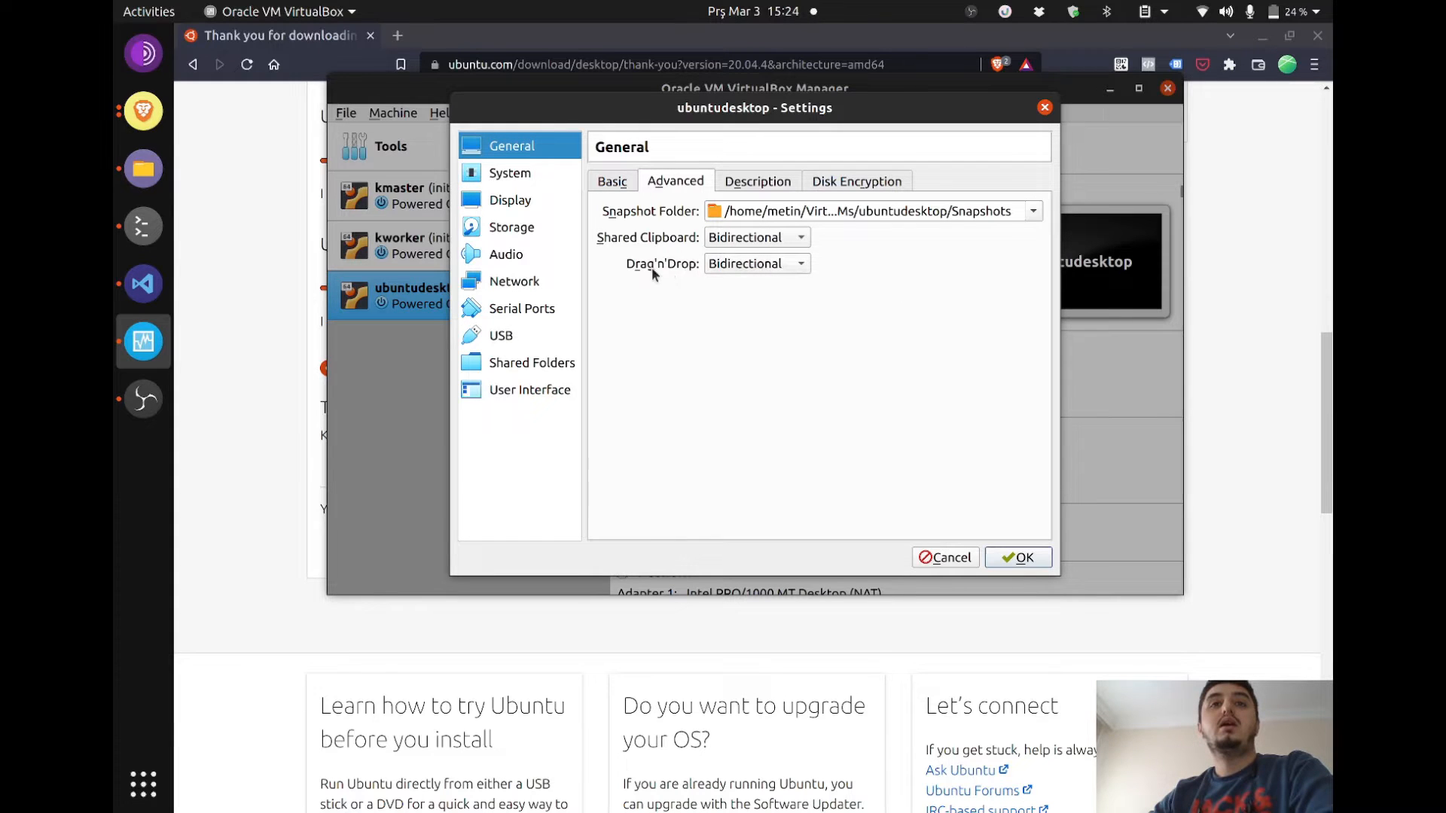
click(753, 183)
click(908, 183)
- Assign 4 processors to the ubuntudesktop machine in its system settings
click(550, 181)
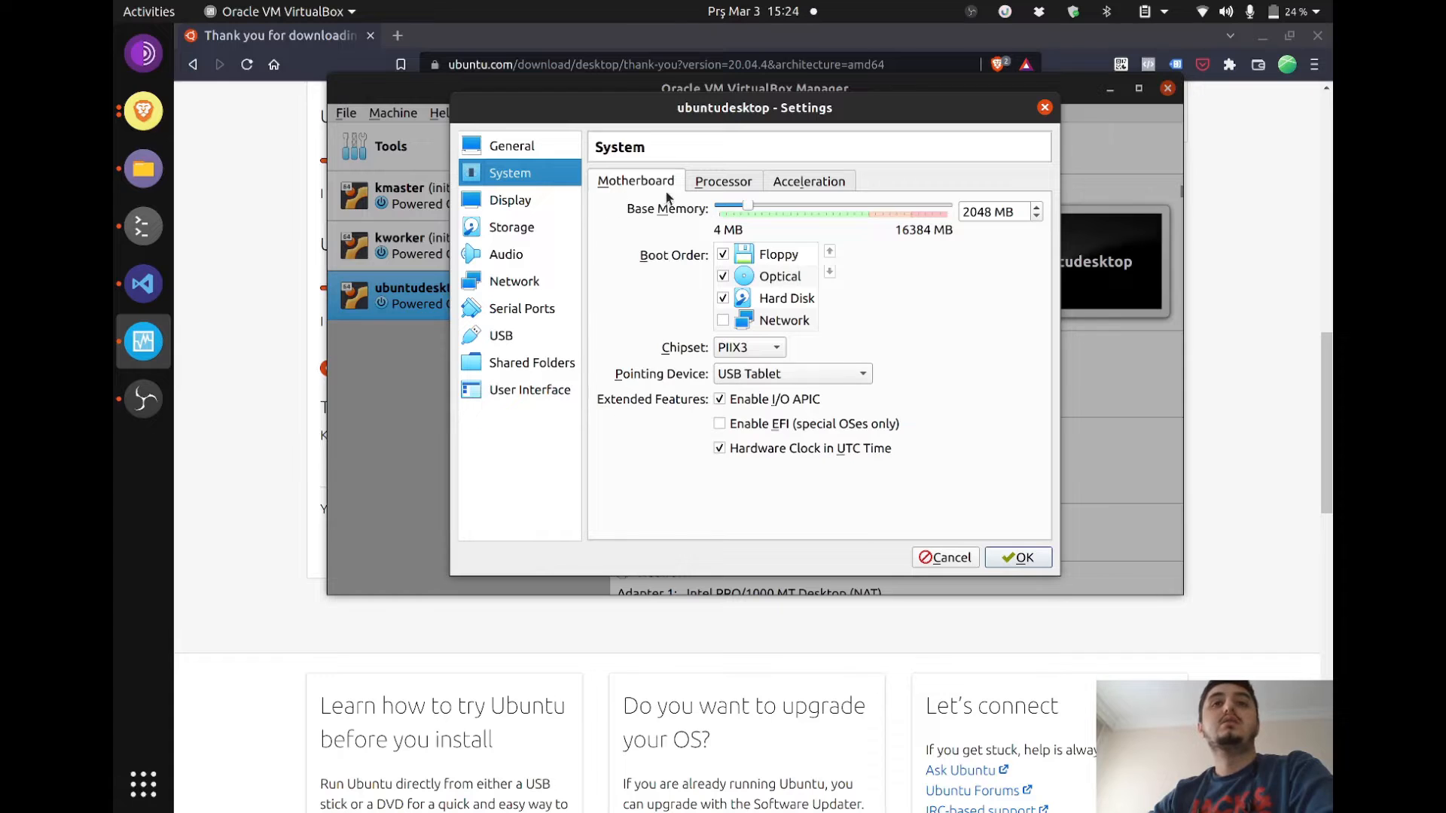
click(747, 183)
drag(722, 208, 773, 208)
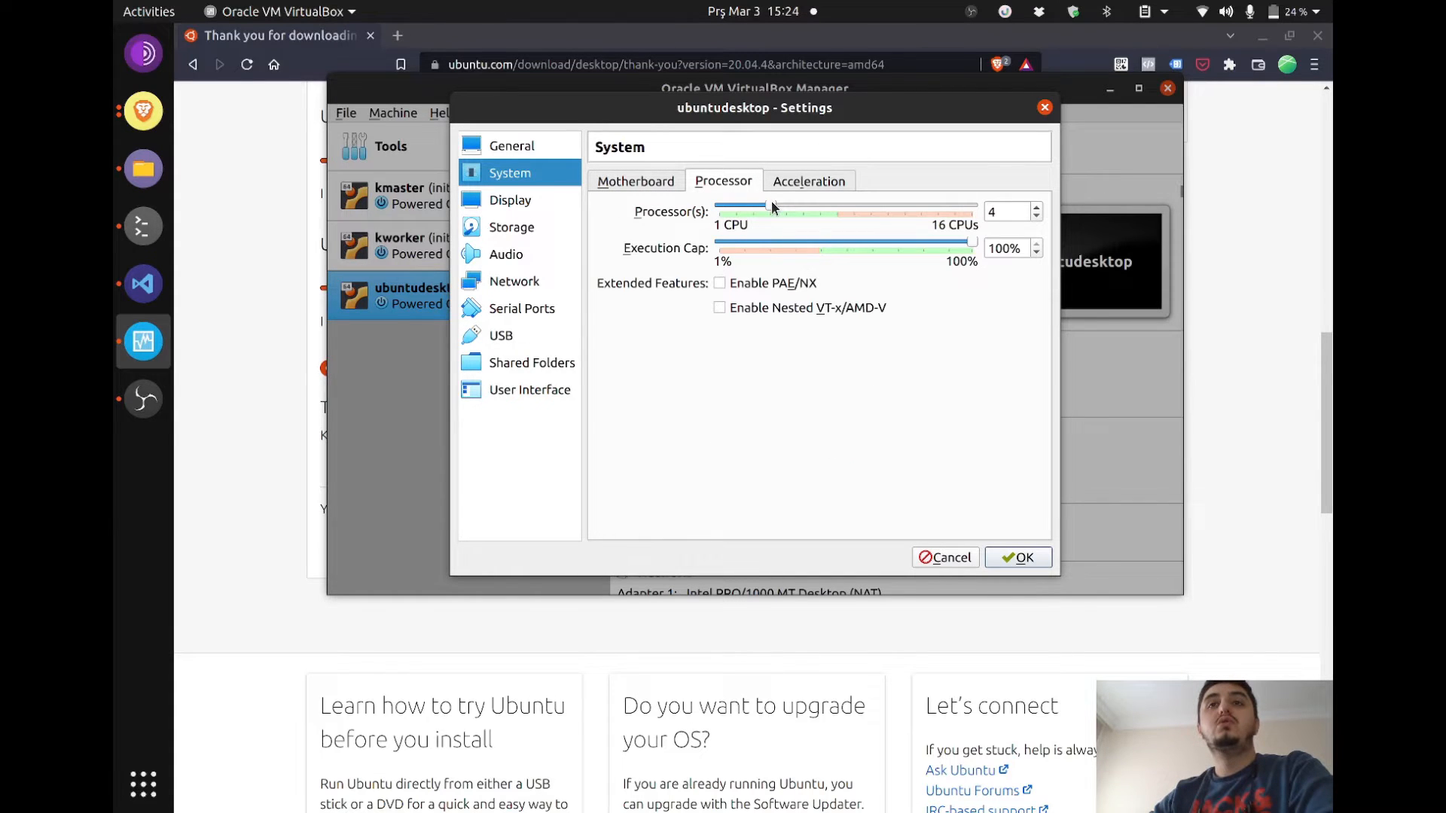
key(Tab)
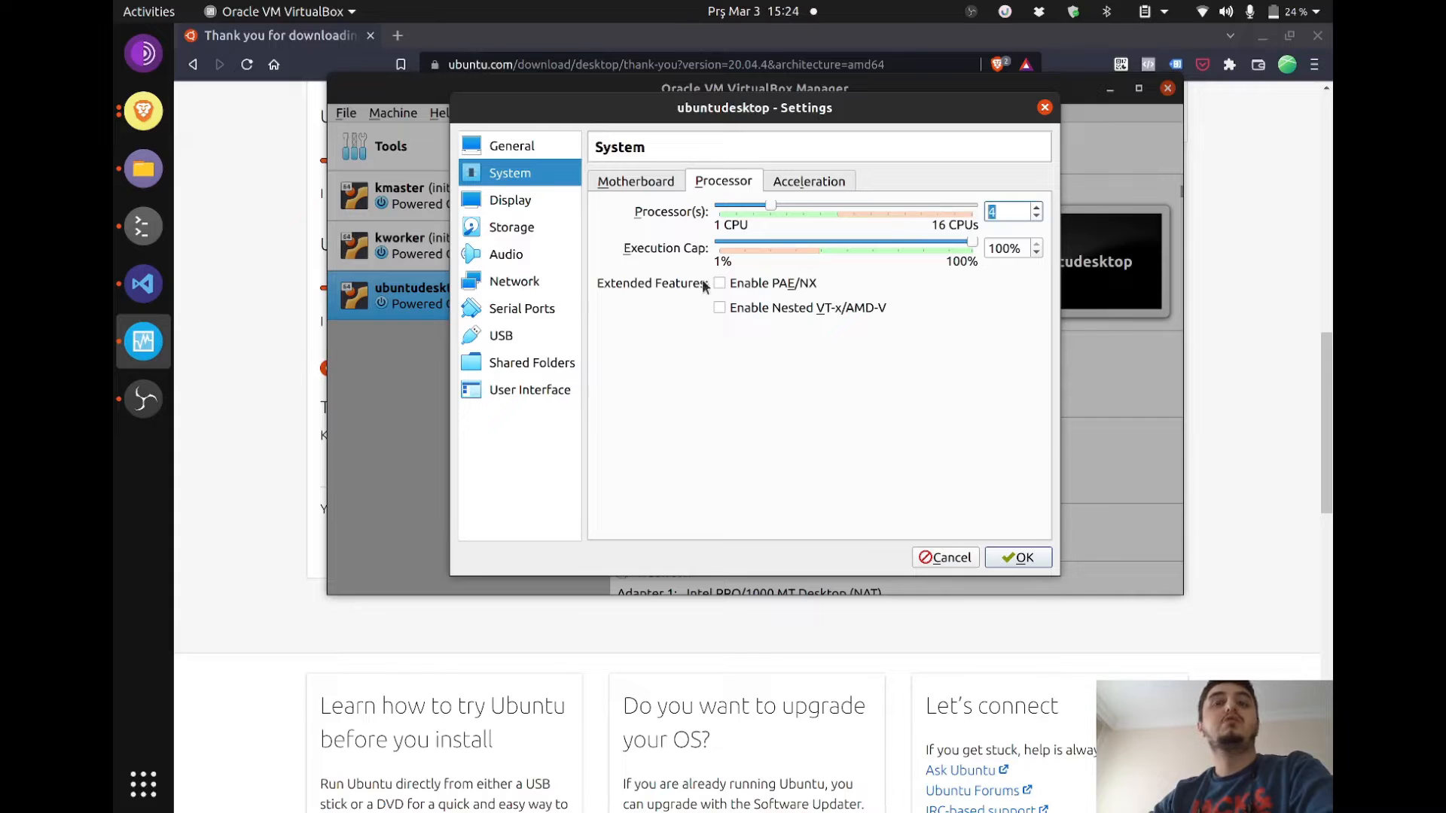
- Load ubuntu-20.04.3-desktop-amd64.iso from Downloads into the machine's empty IDE optical drive and save the settings
click(506, 204)
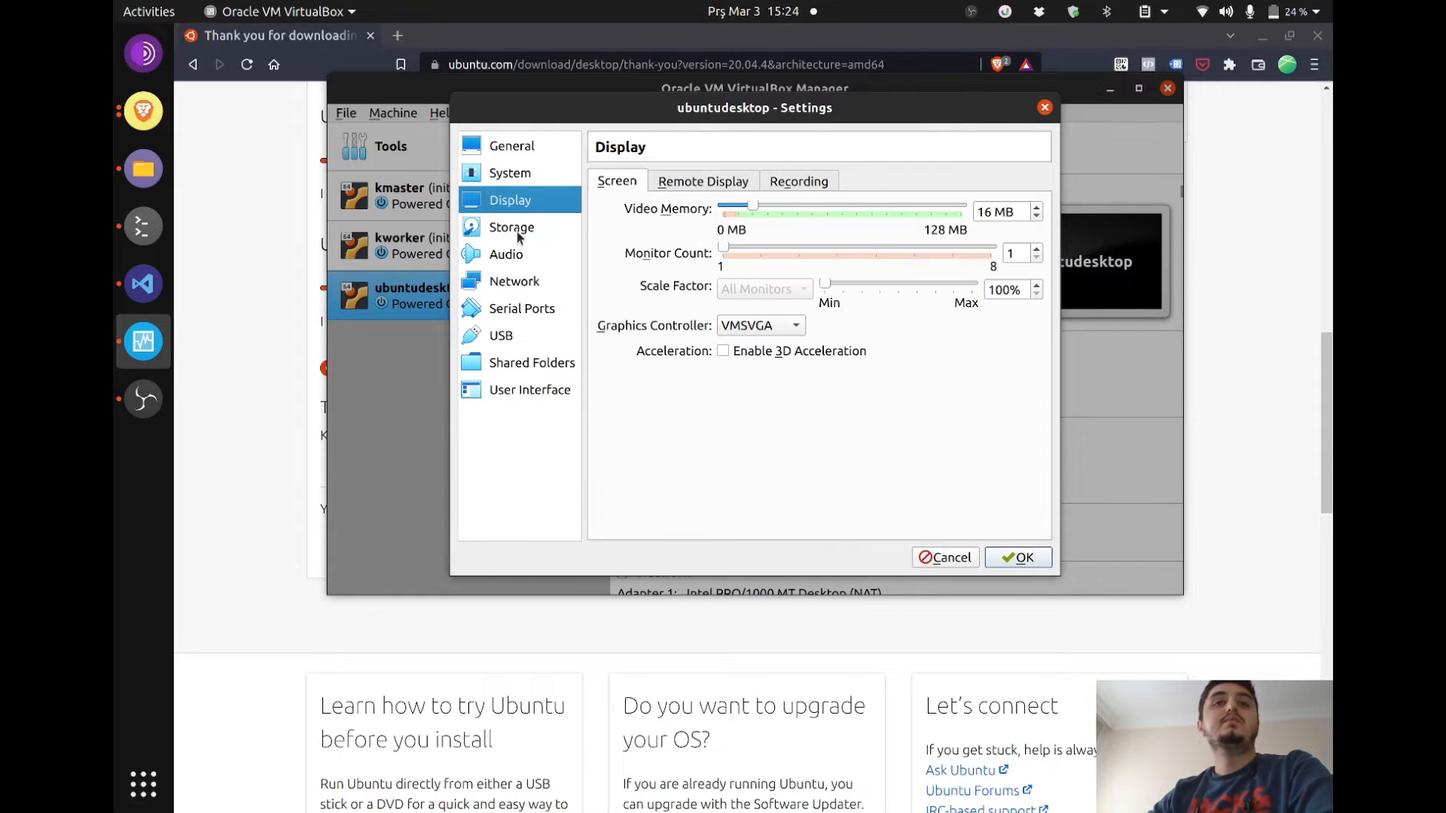
click(524, 235)
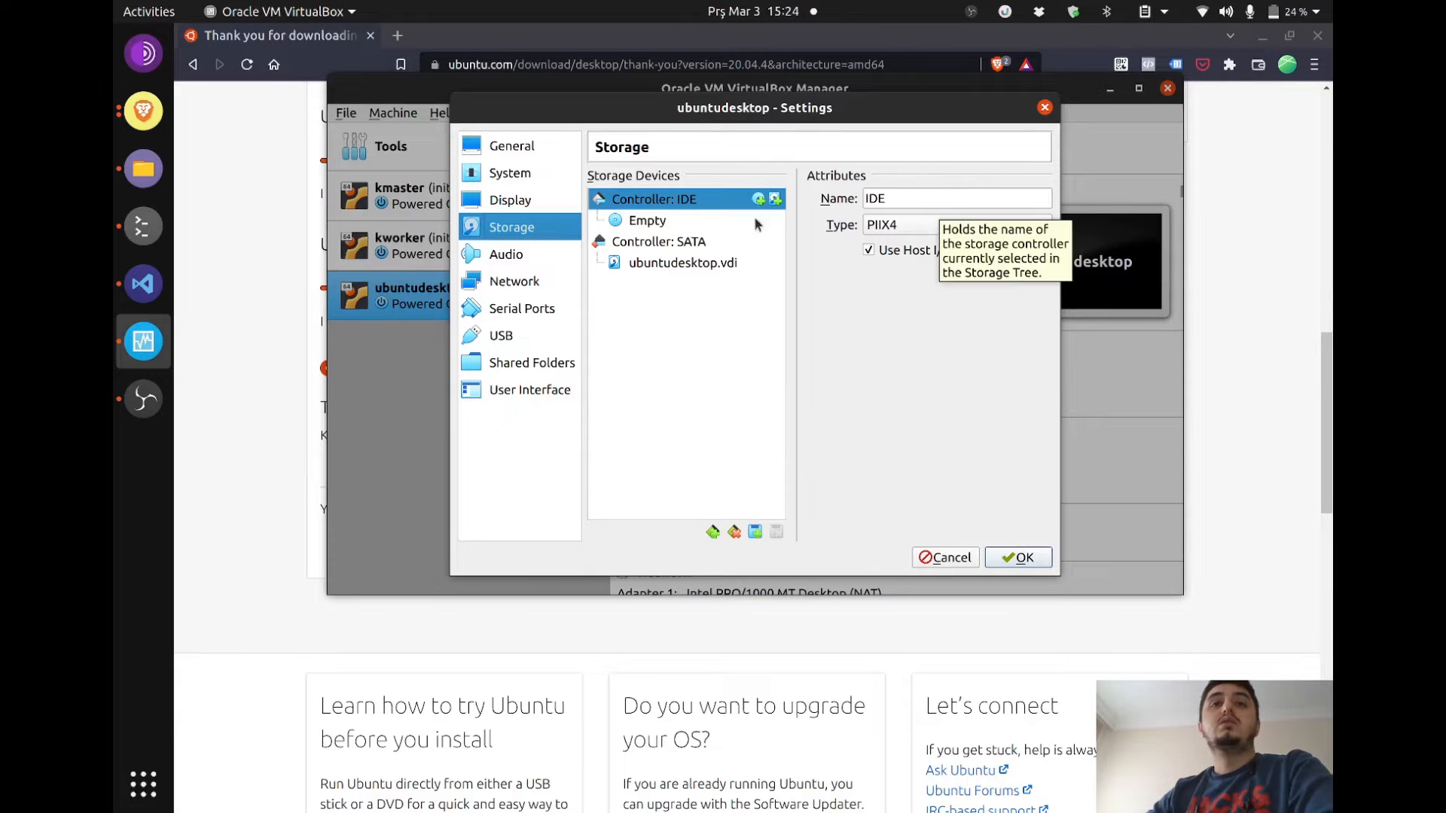
click(648, 226)
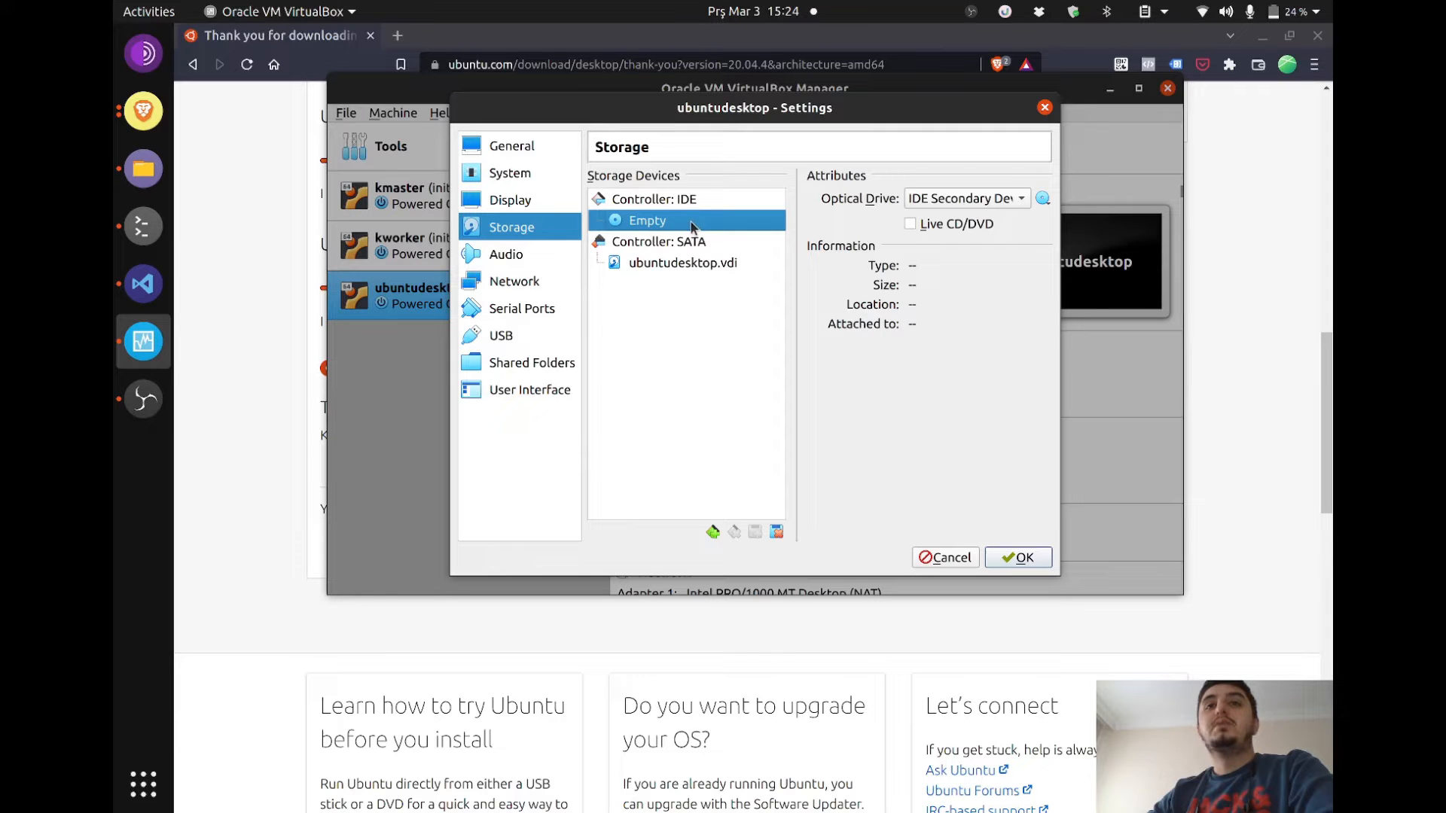
click(1043, 199)
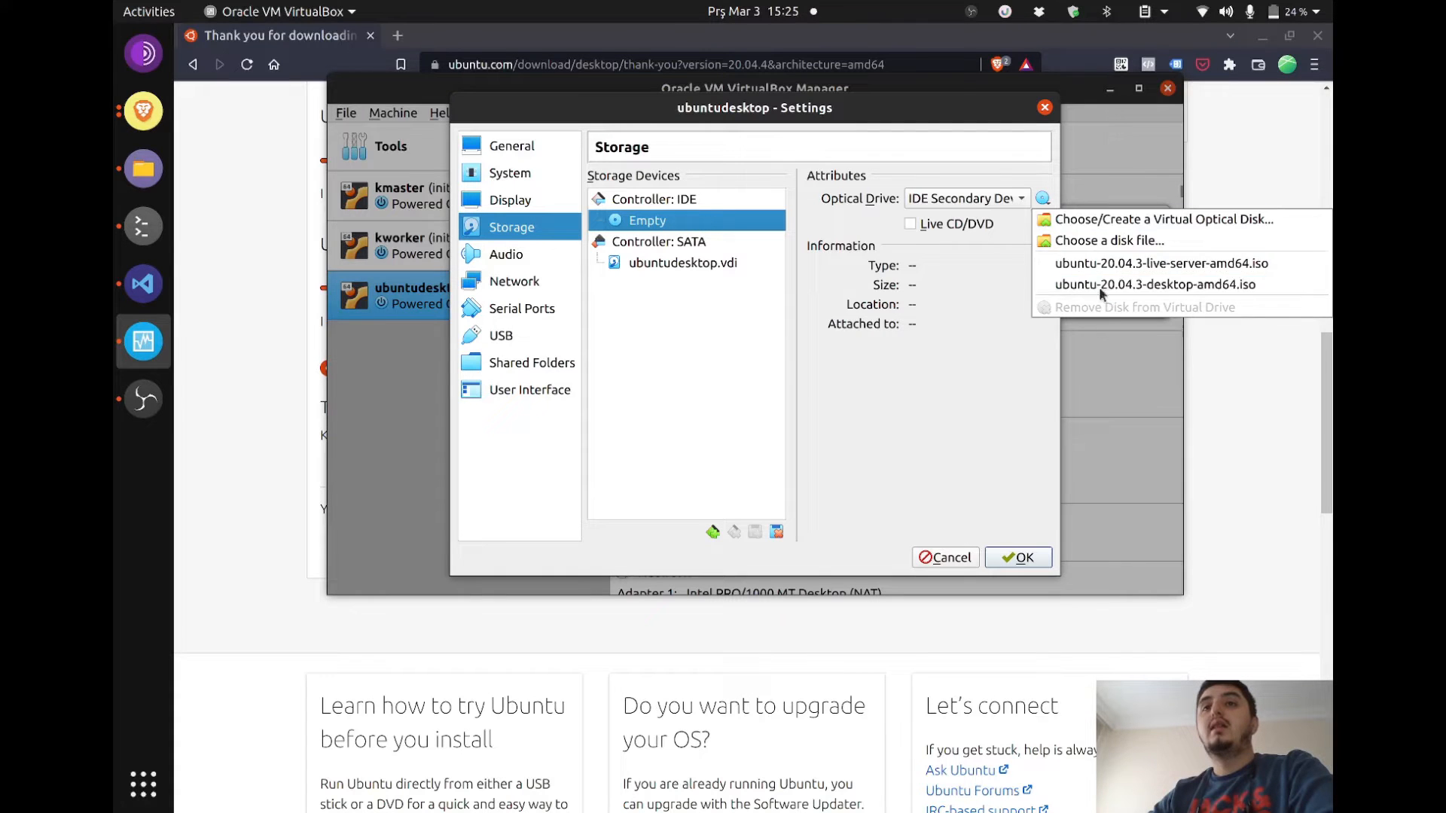
click(1142, 243)
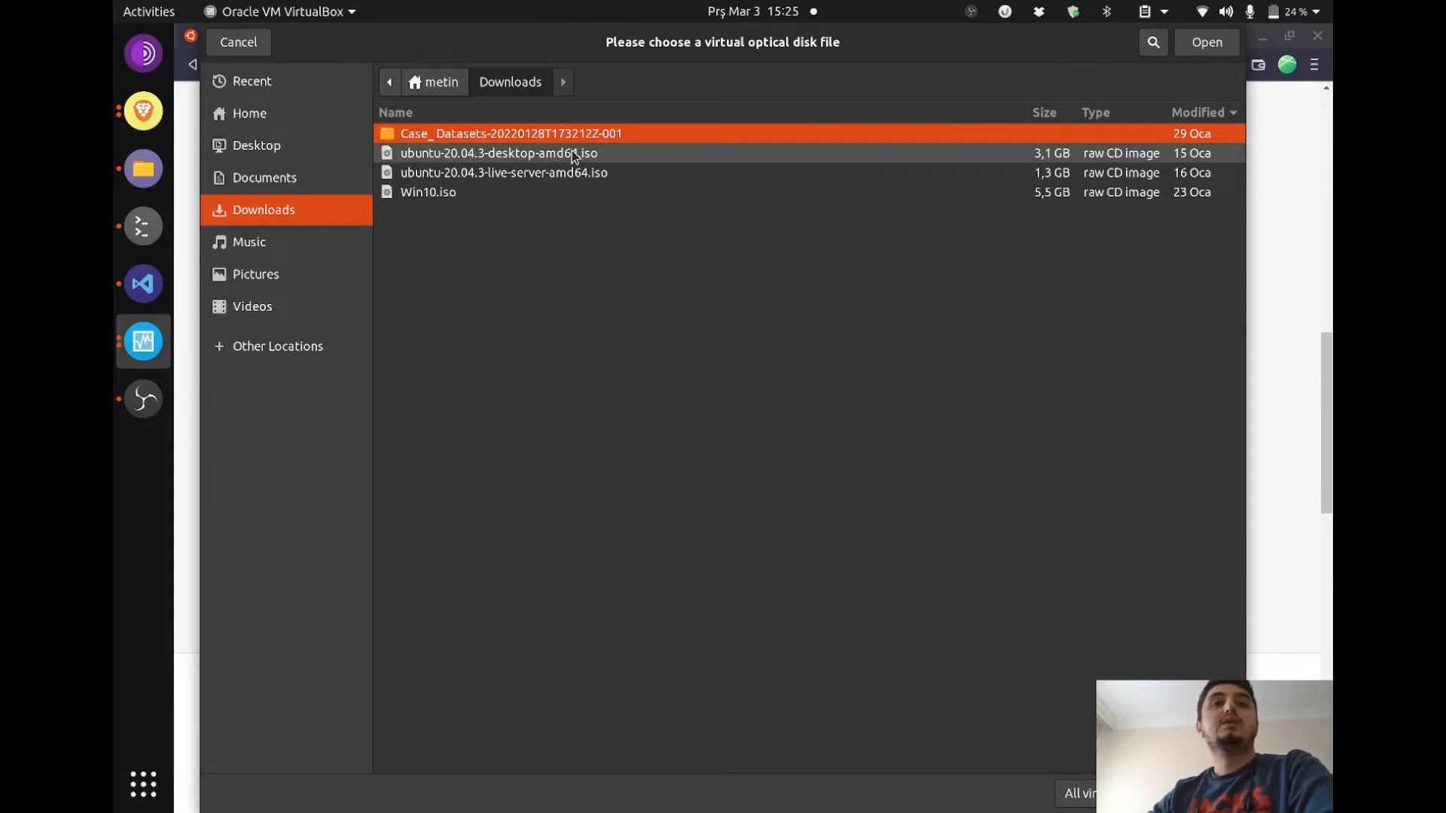
double_click(743, 154)
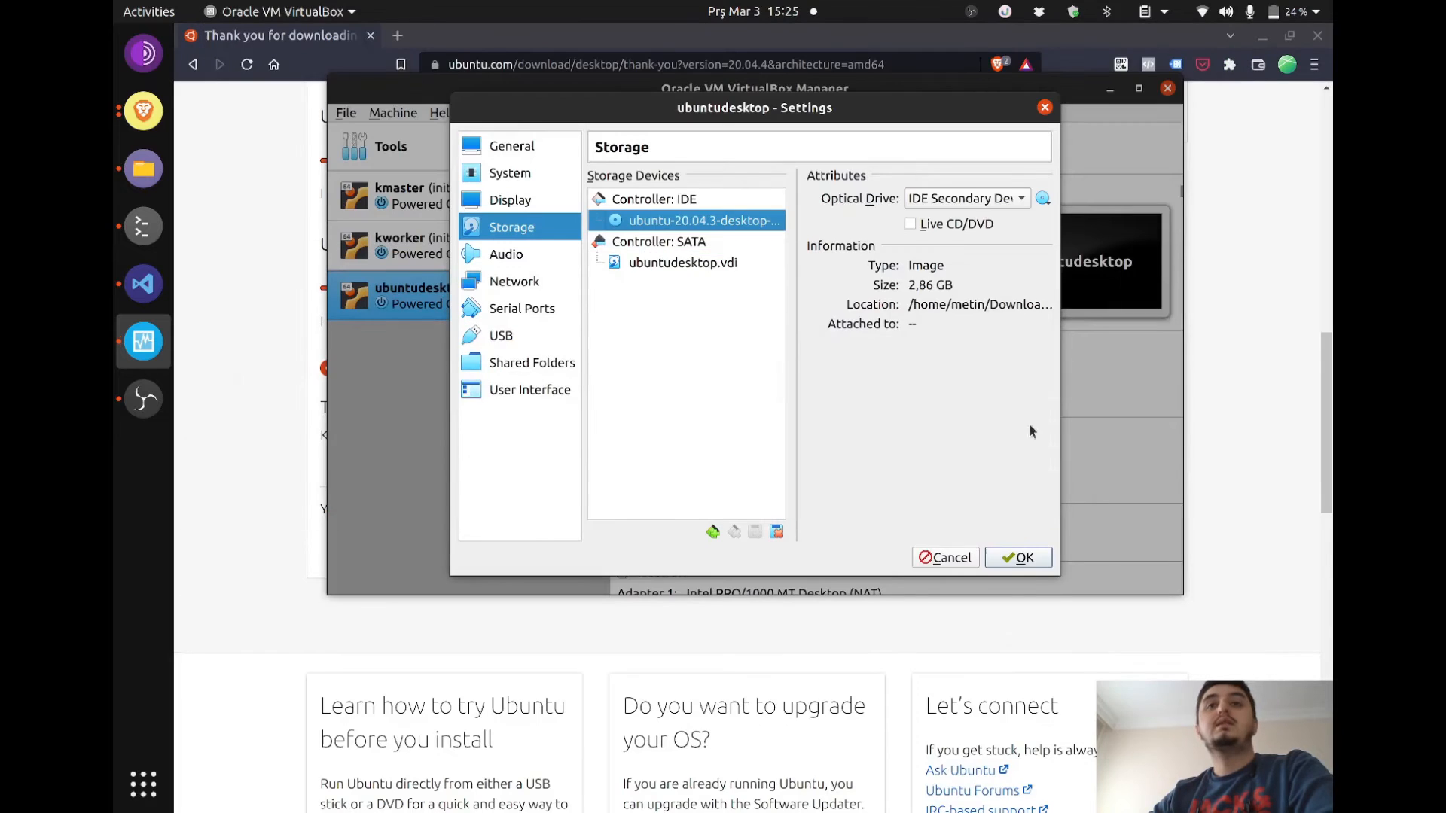
click(1026, 558)
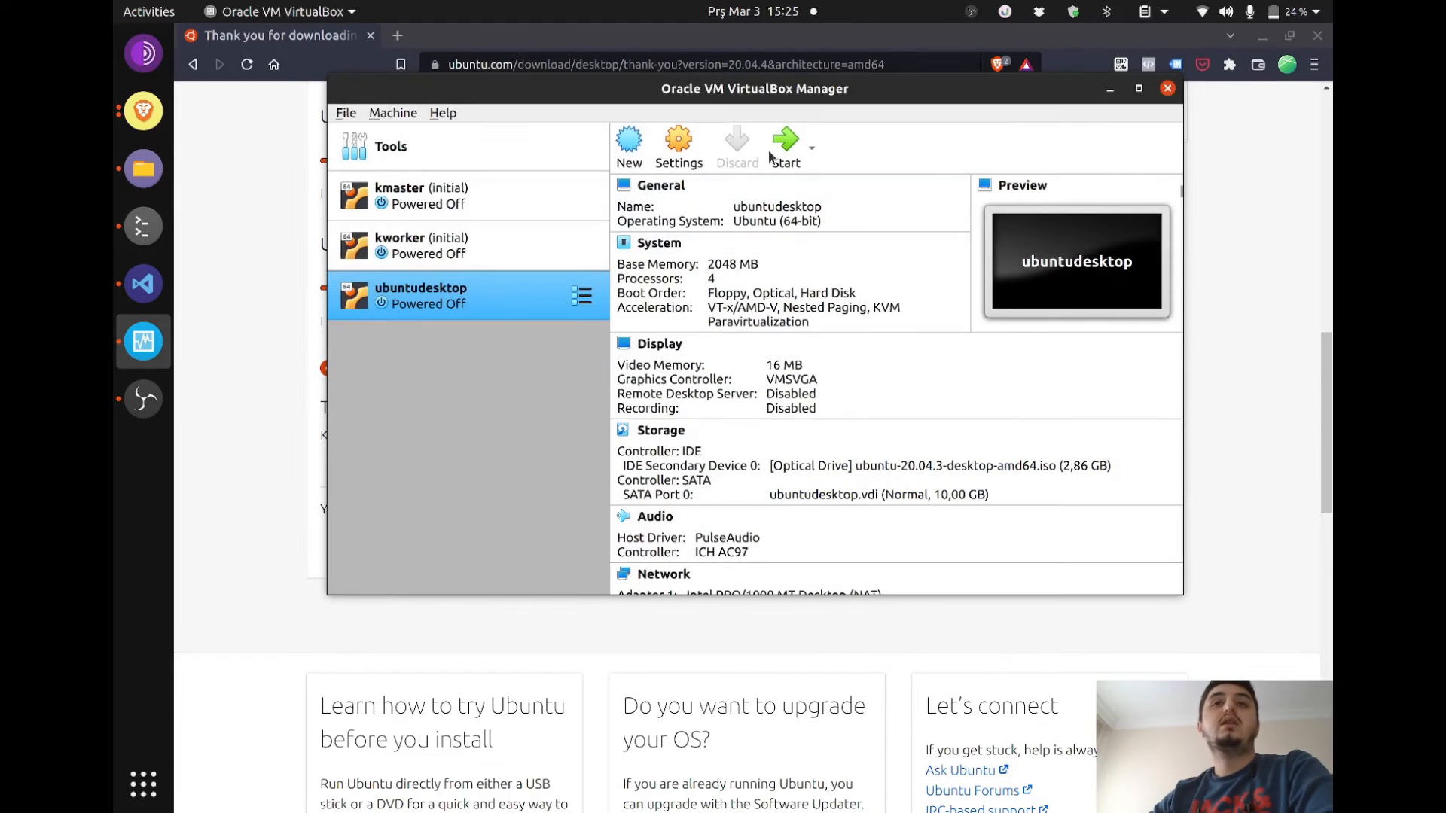
- Start the ubuntudesktop virtual machine and display it in Scaled Mode
click(792, 153)
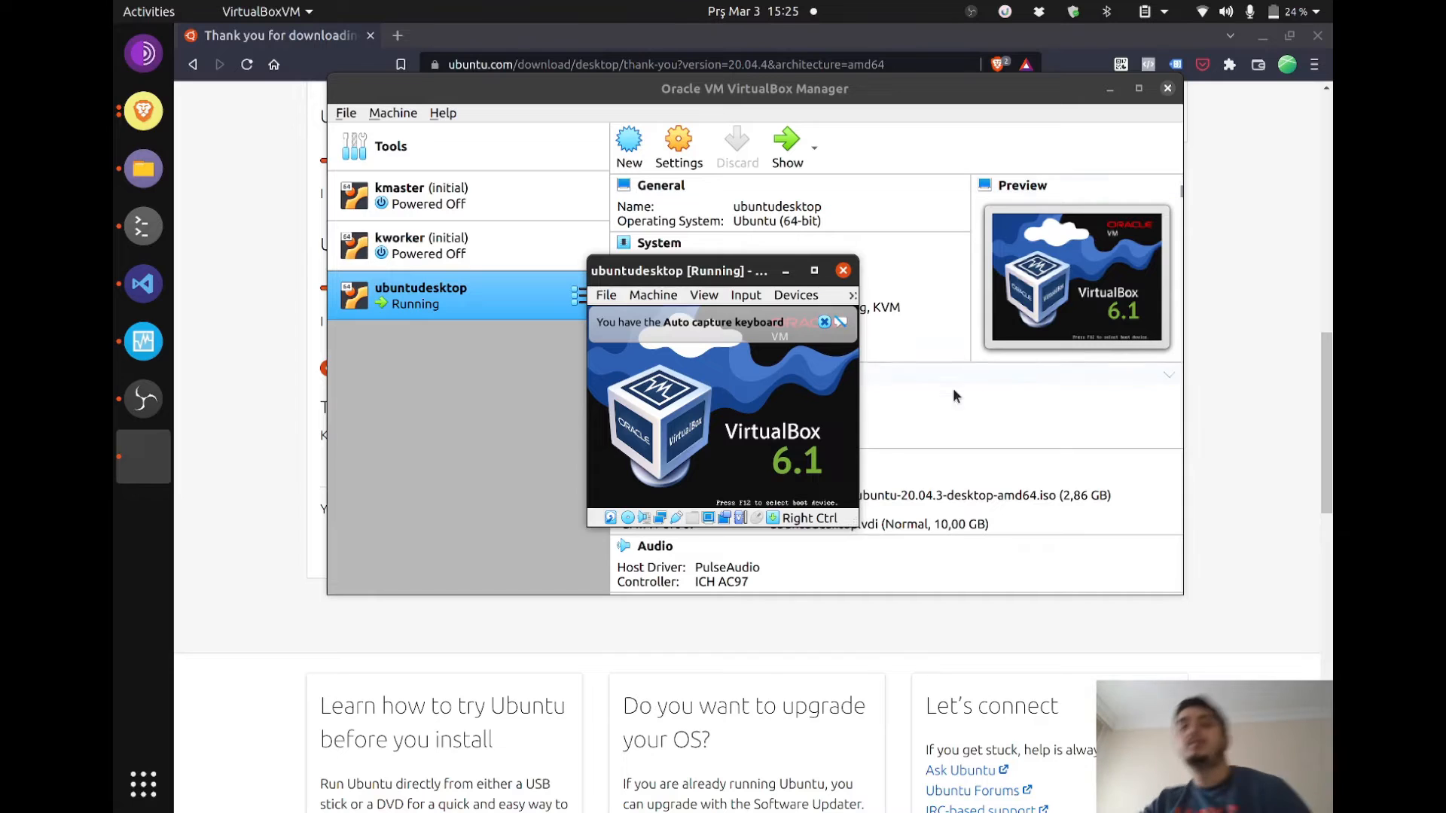
click(705, 295)
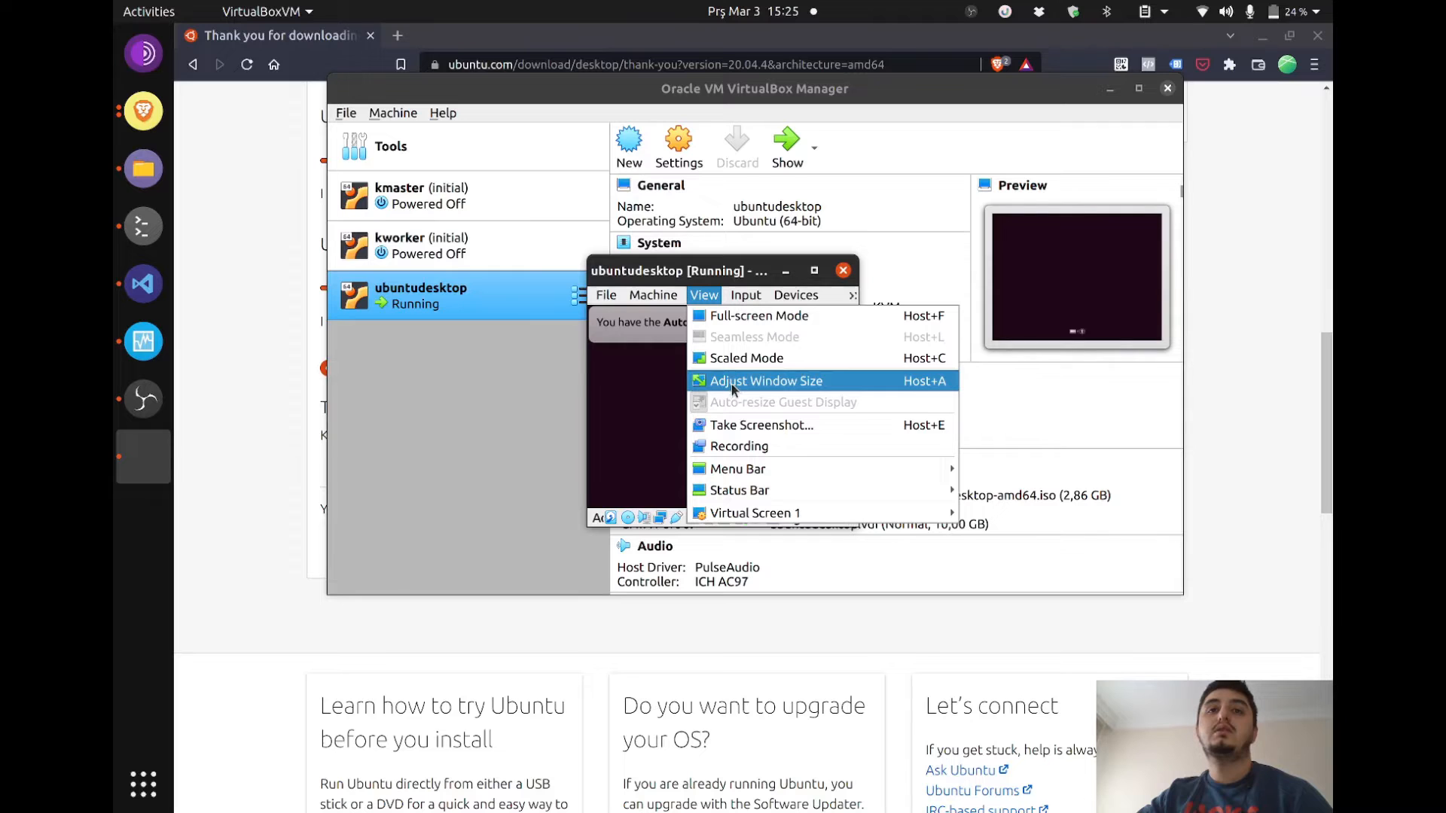
click(739, 362)
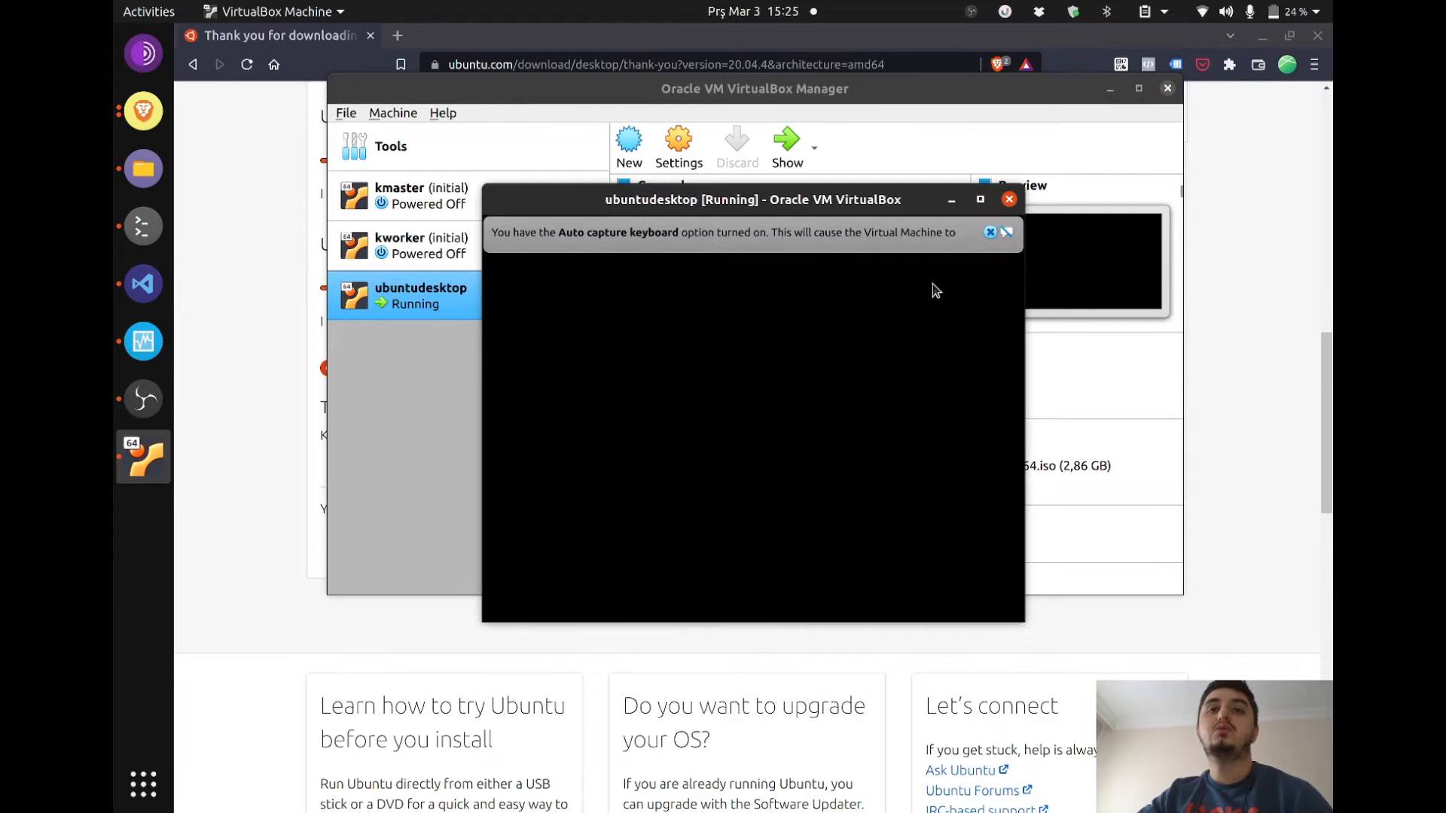
- Reposition and enlarge the running virtual machine's window, and dismiss its keyboard capture and mouse integration notices
drag(778, 204, 773, 72)
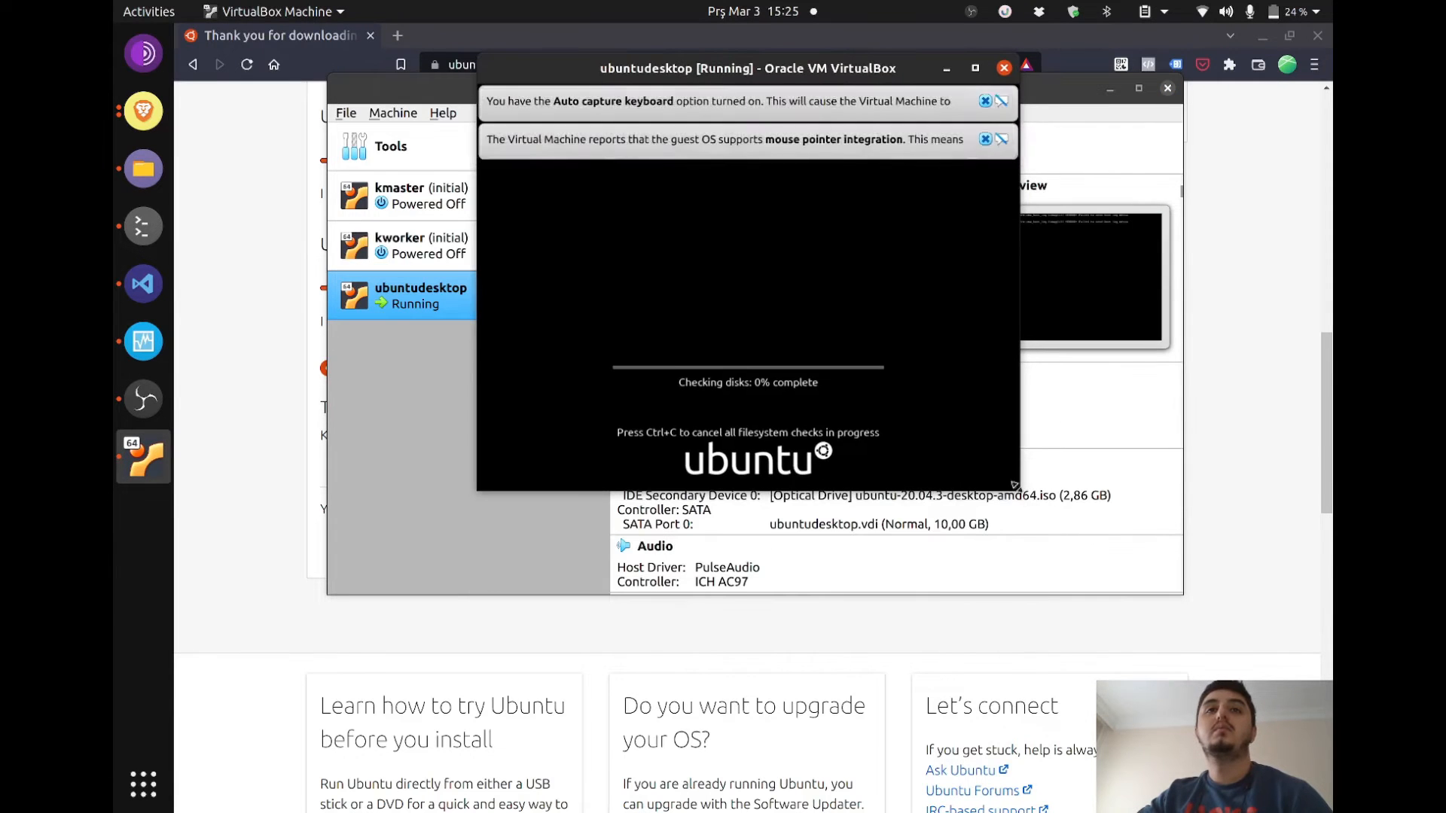
drag(1016, 485, 1130, 658)
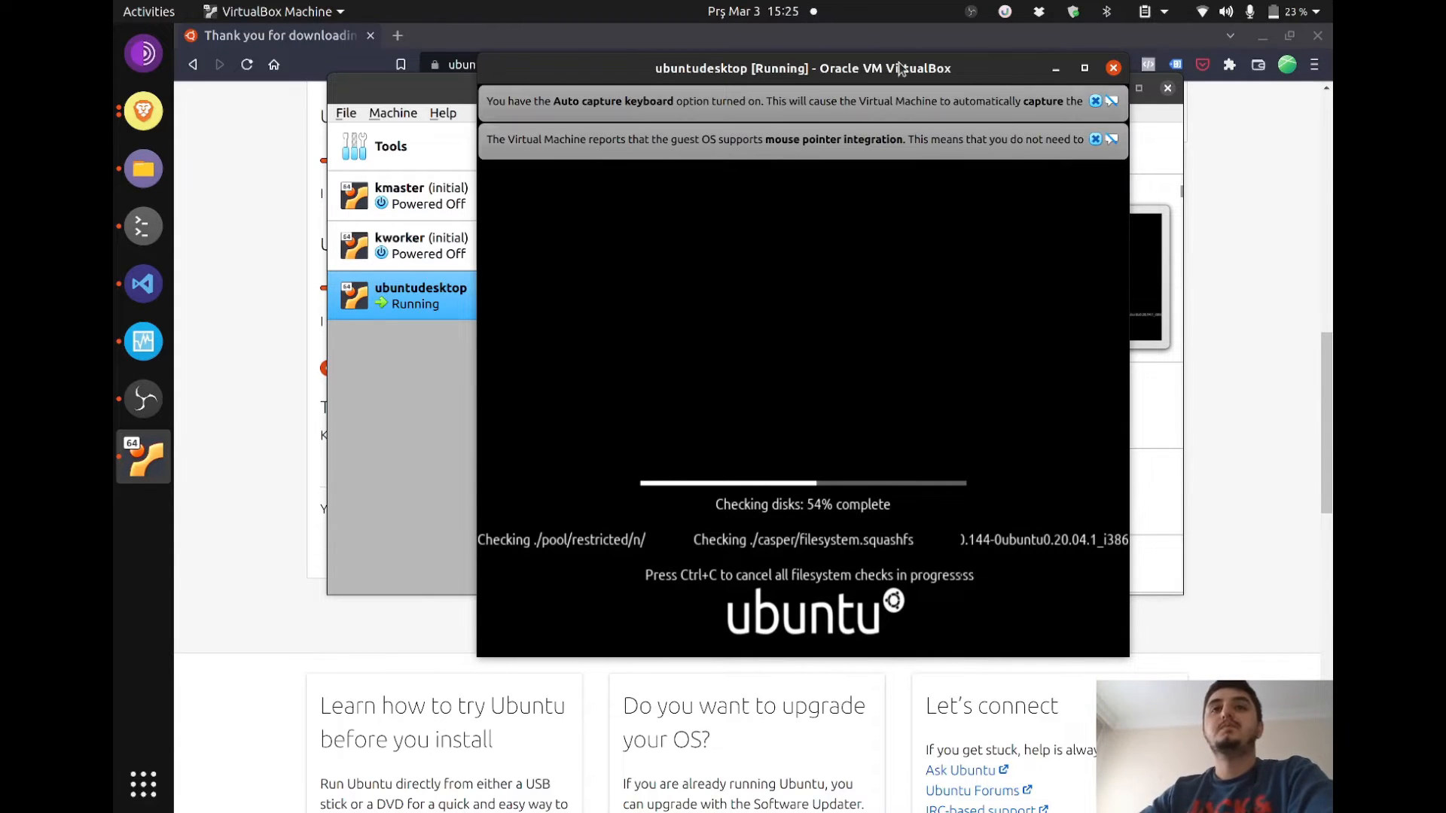
drag(1031, 79, 963, 79)
click(1026, 101)
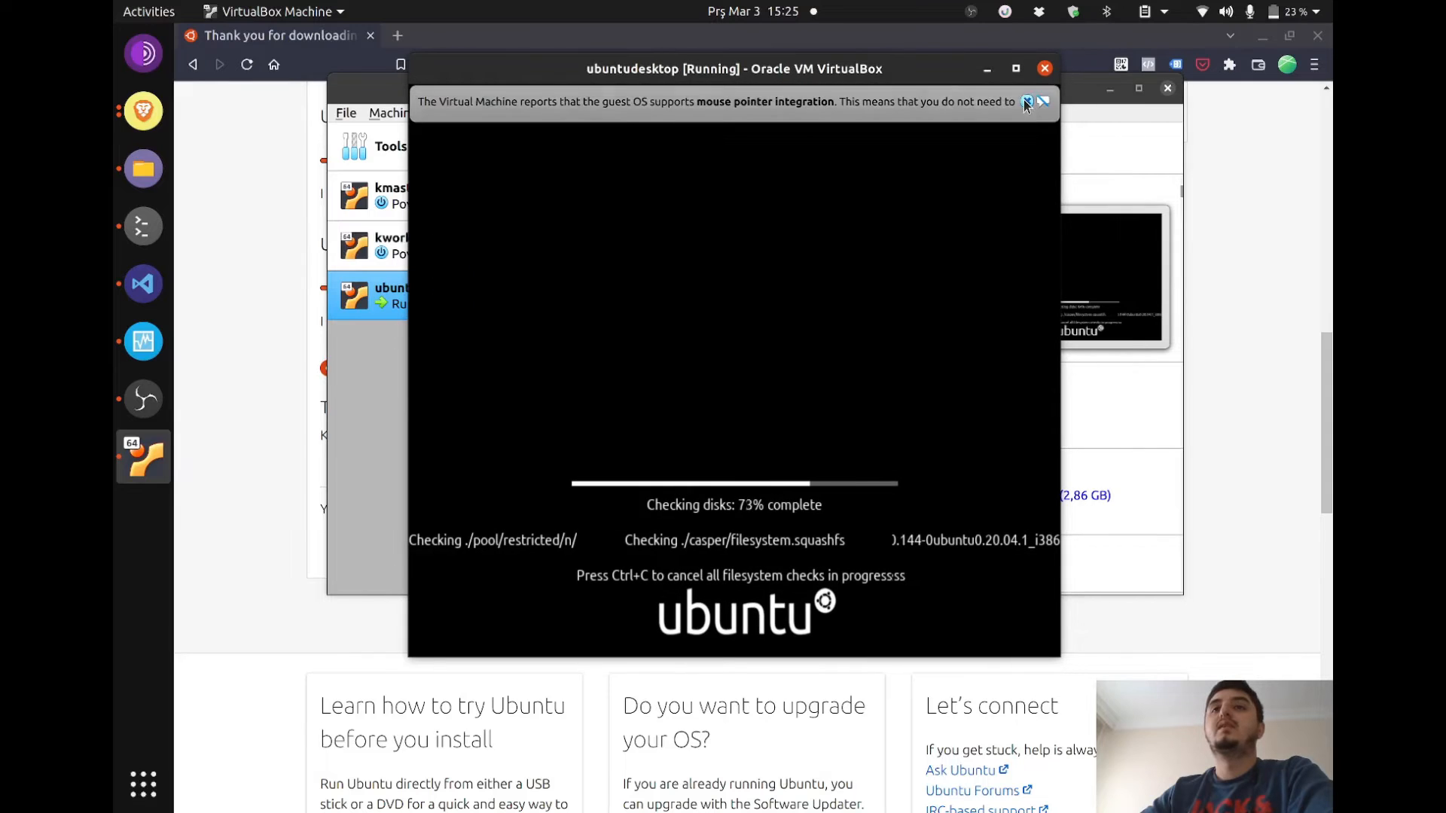
click(1027, 101)
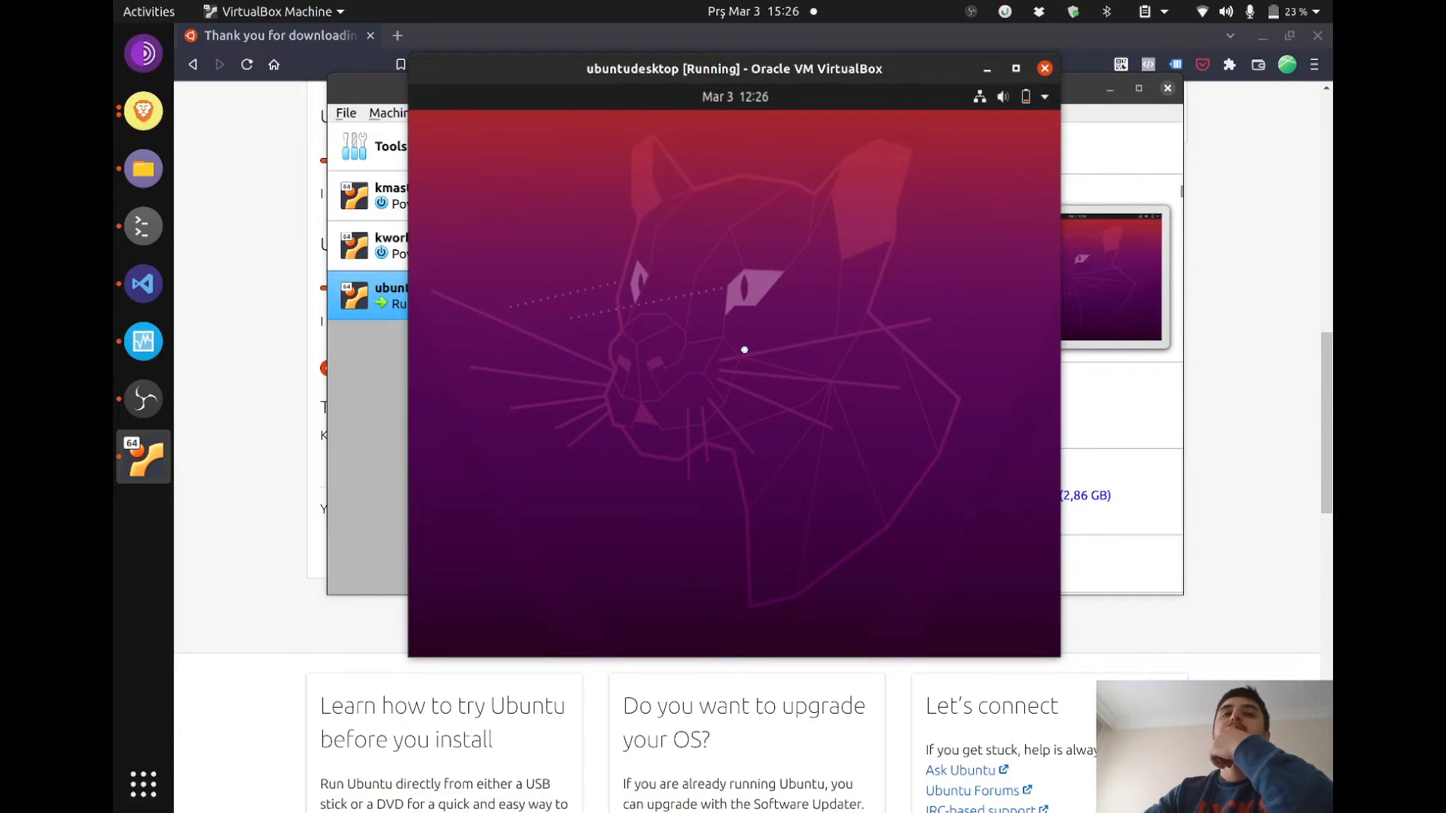
drag(1056, 655, 1120, 666)
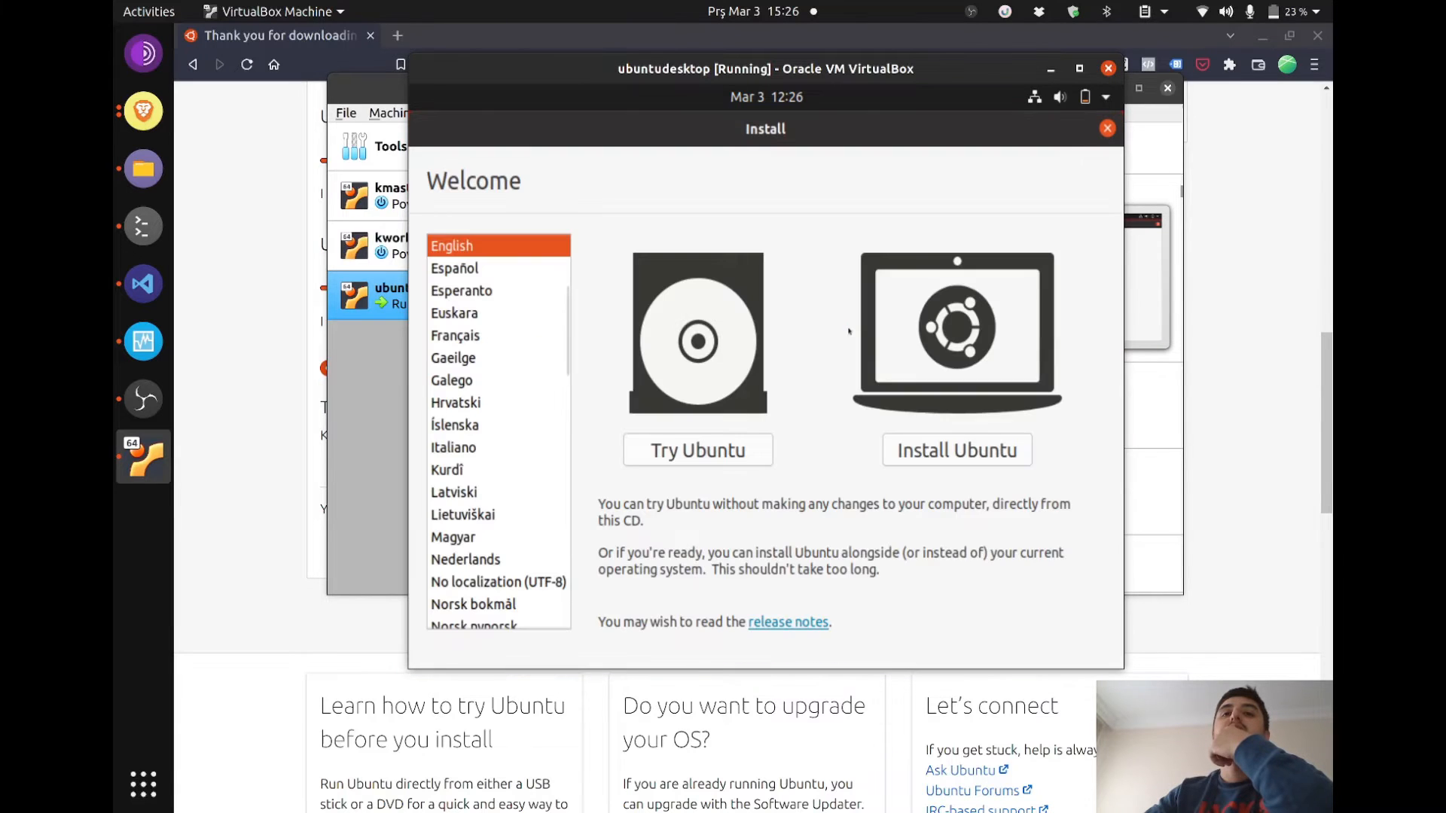
- Choose to install Ubuntu in English and detect the keyboard layout, answering its key prompts with y, z, Yes and ö
click(976, 454)
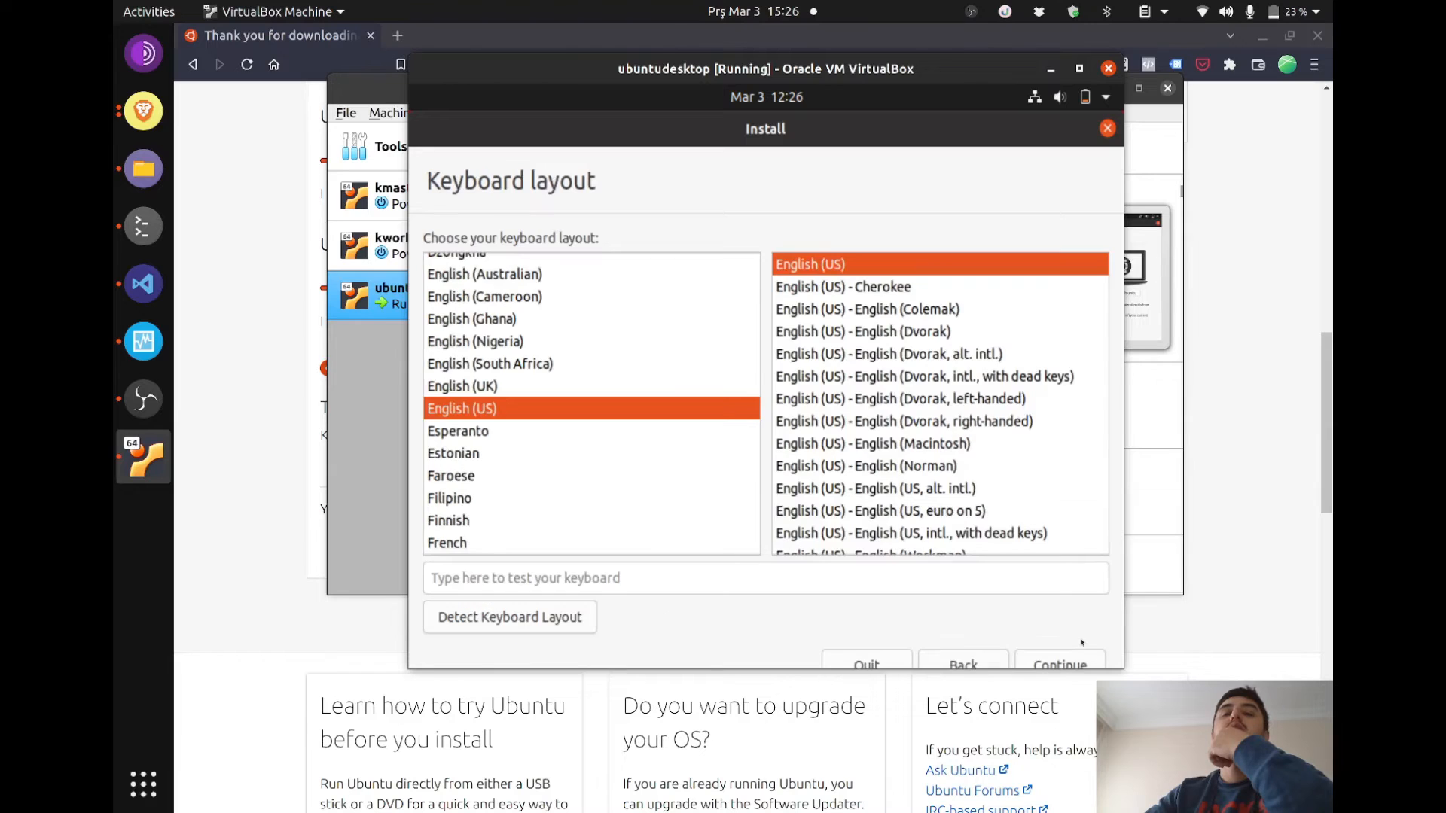
click(511, 577)
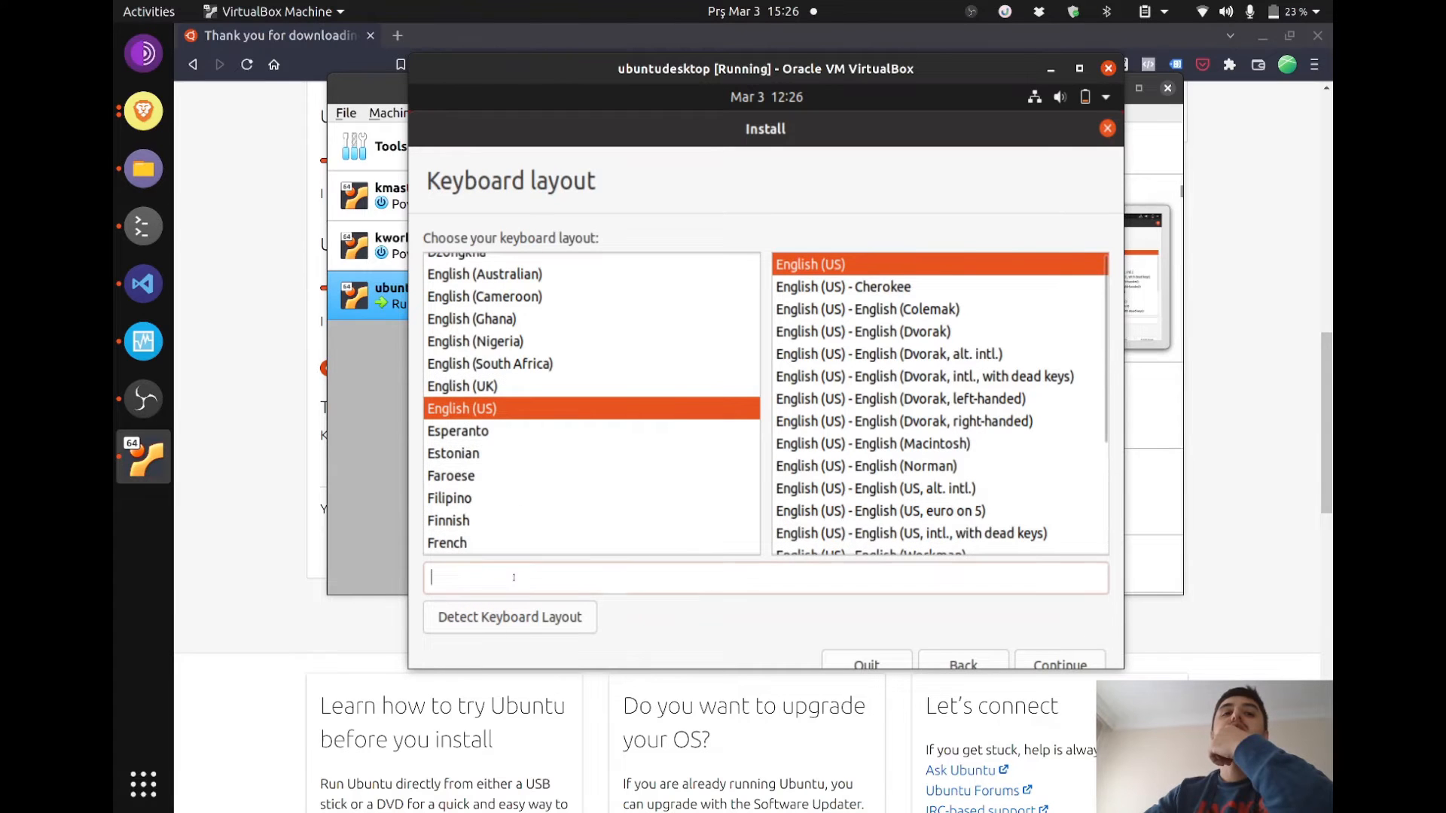
click(508, 617)
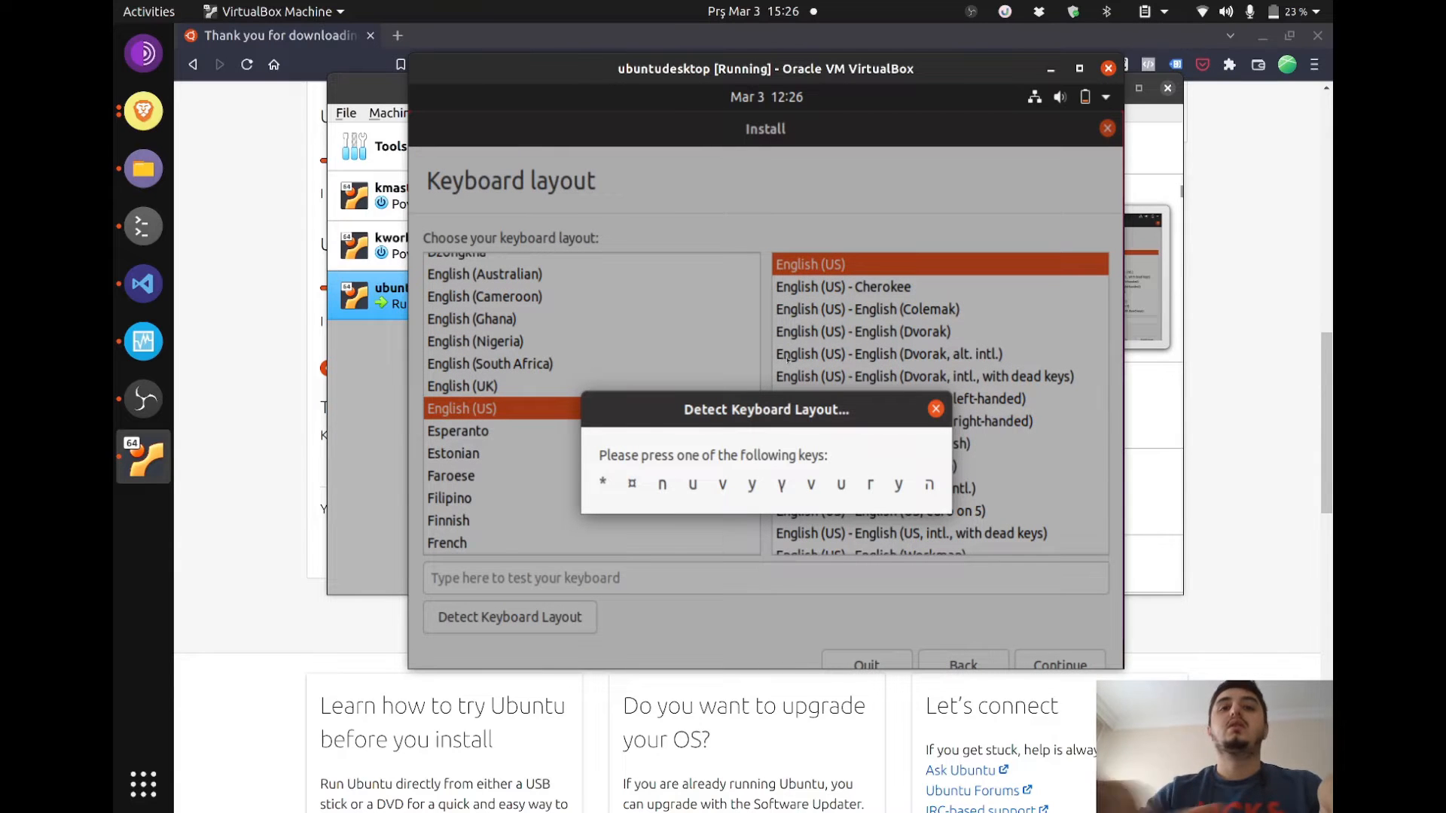
key(y)
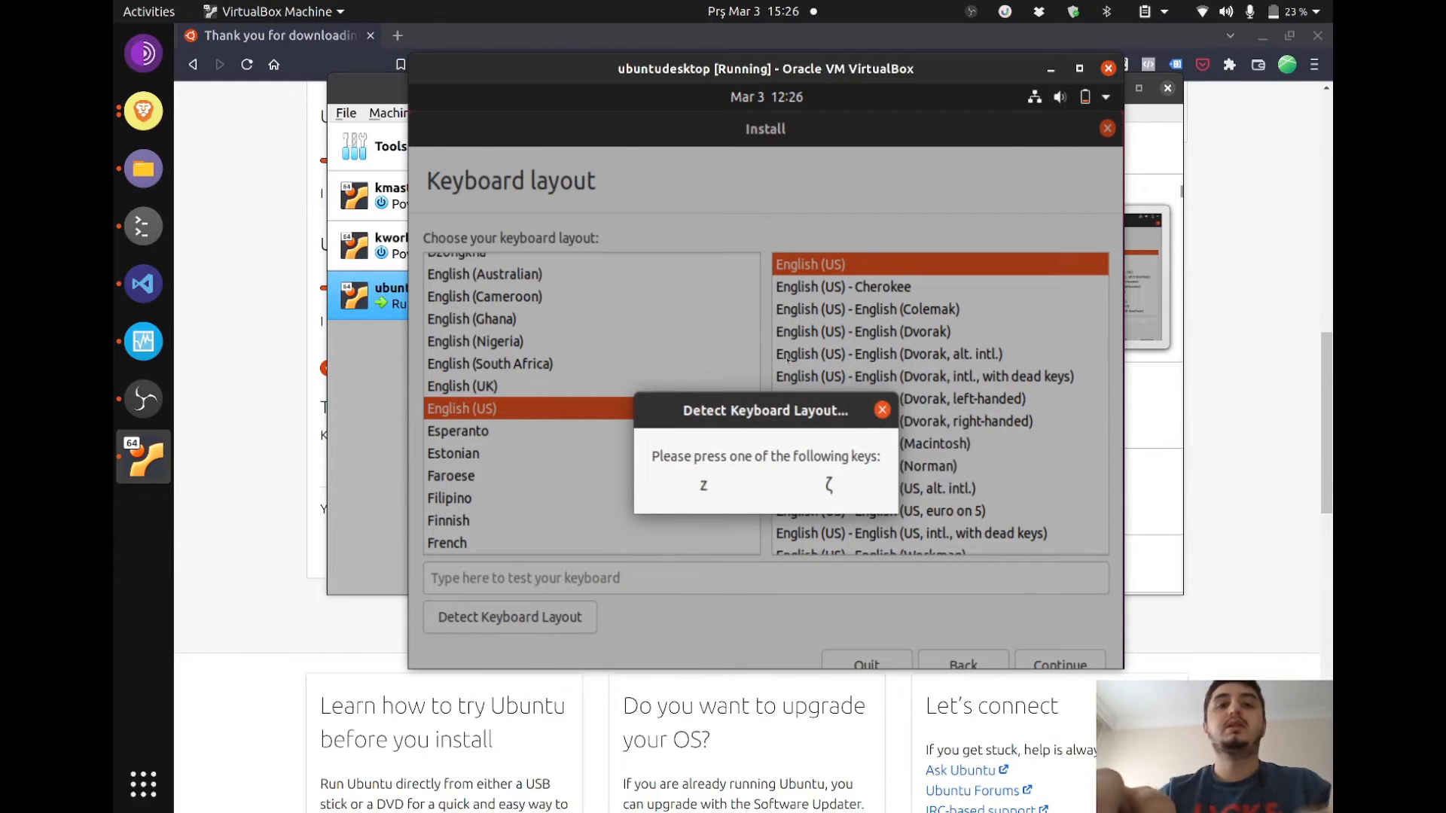
key(z)
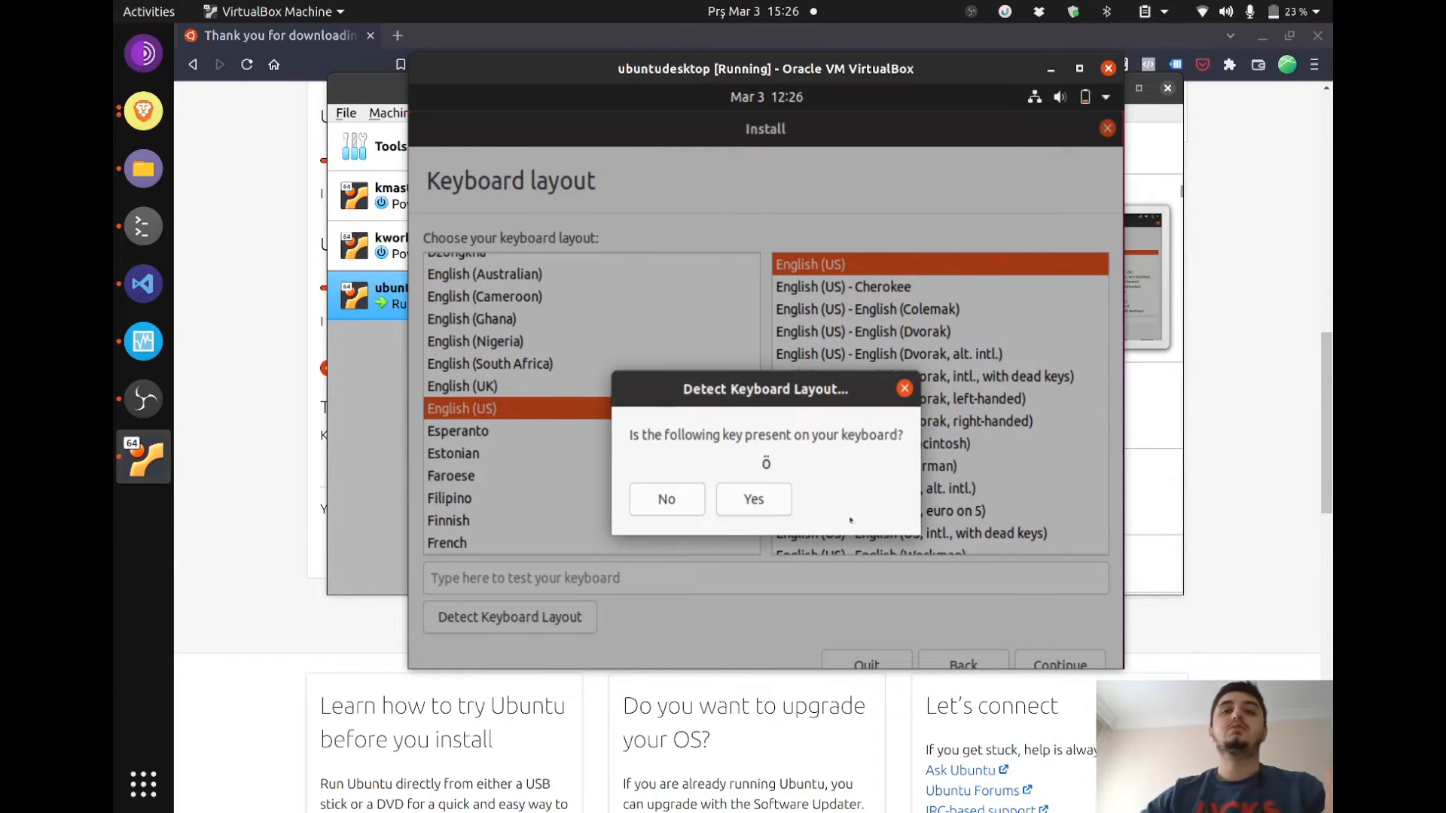
click(753, 499)
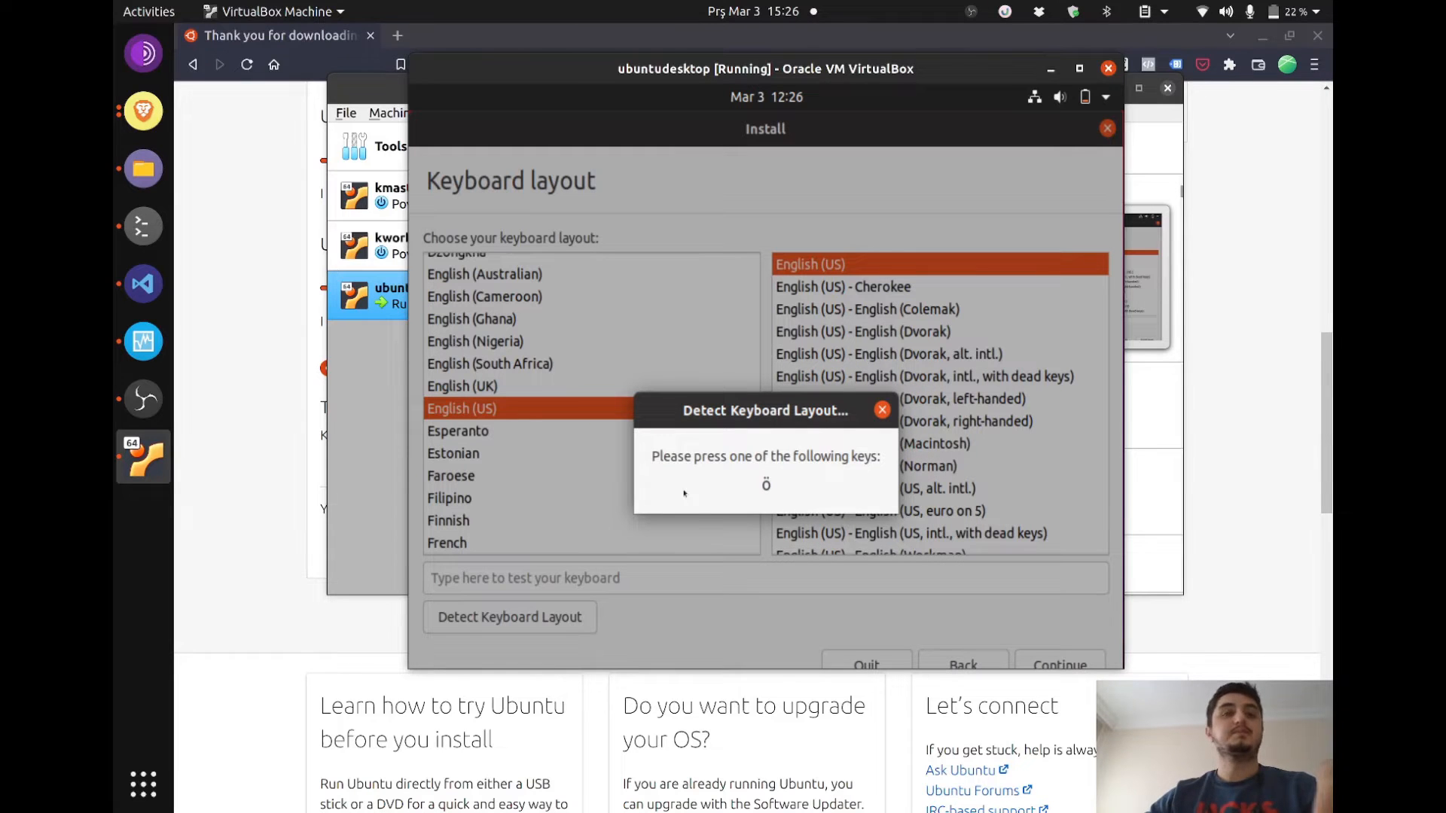
click(140, 414)
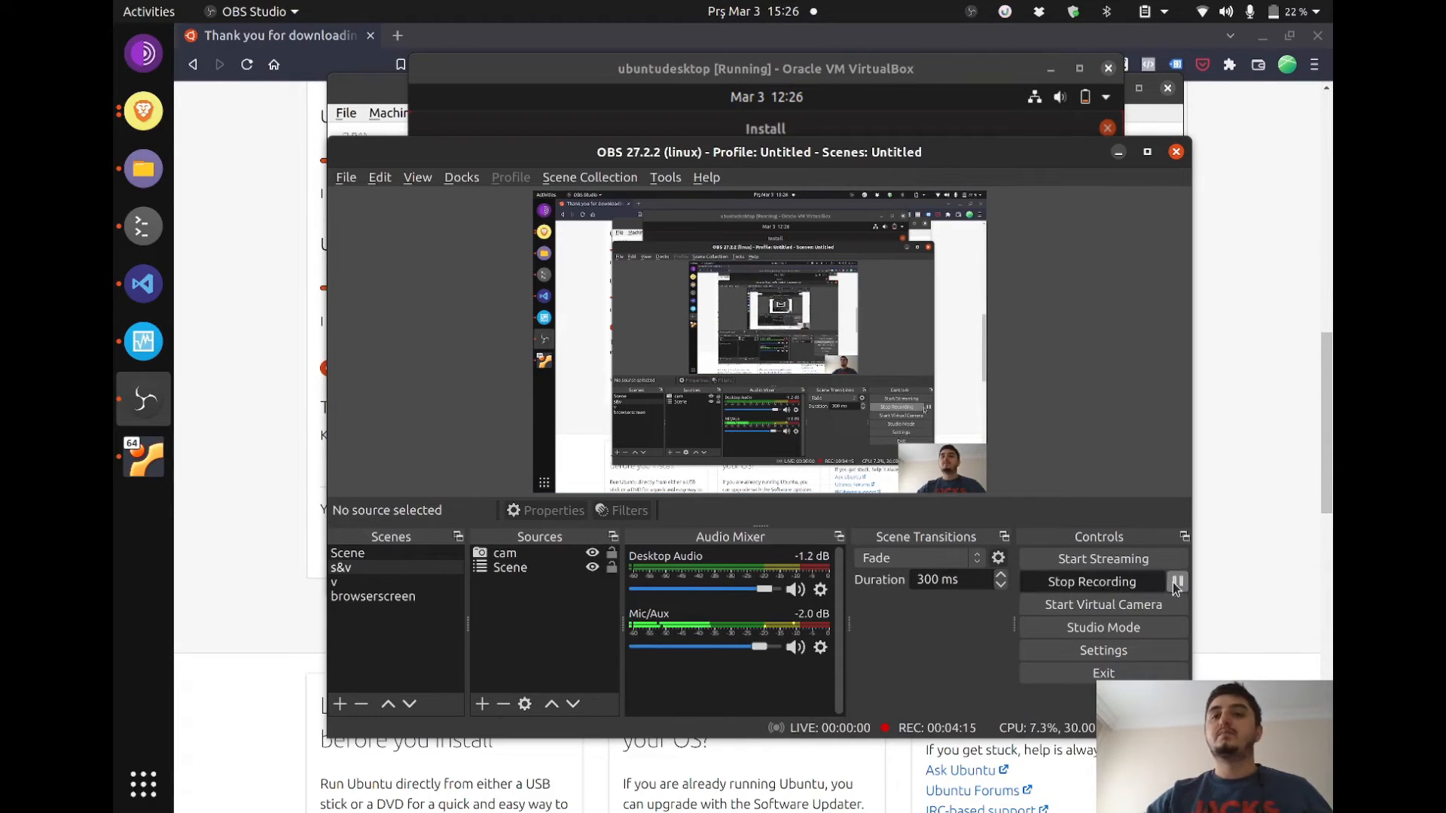
click(1119, 152)
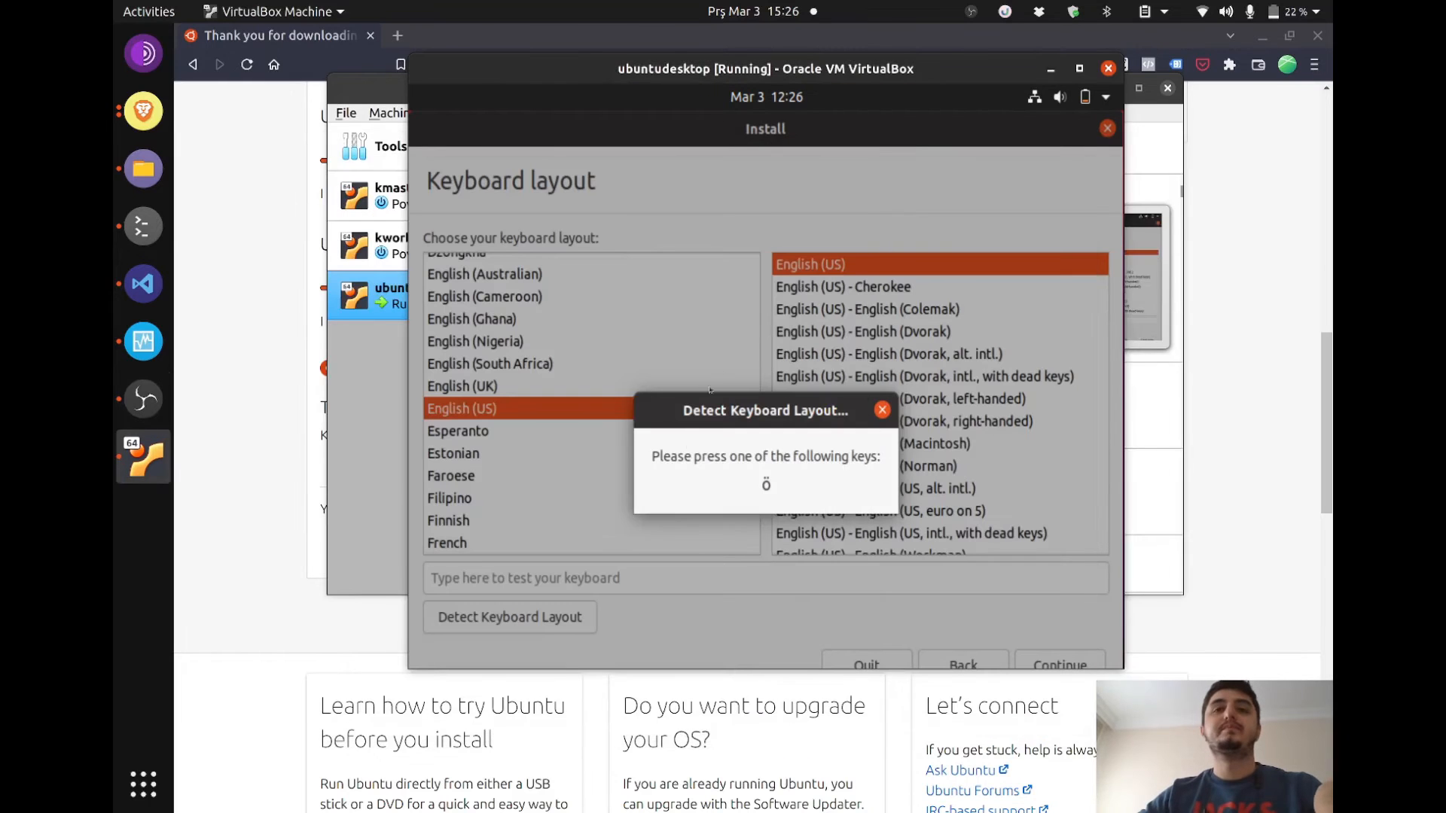
key(odiaeresis)
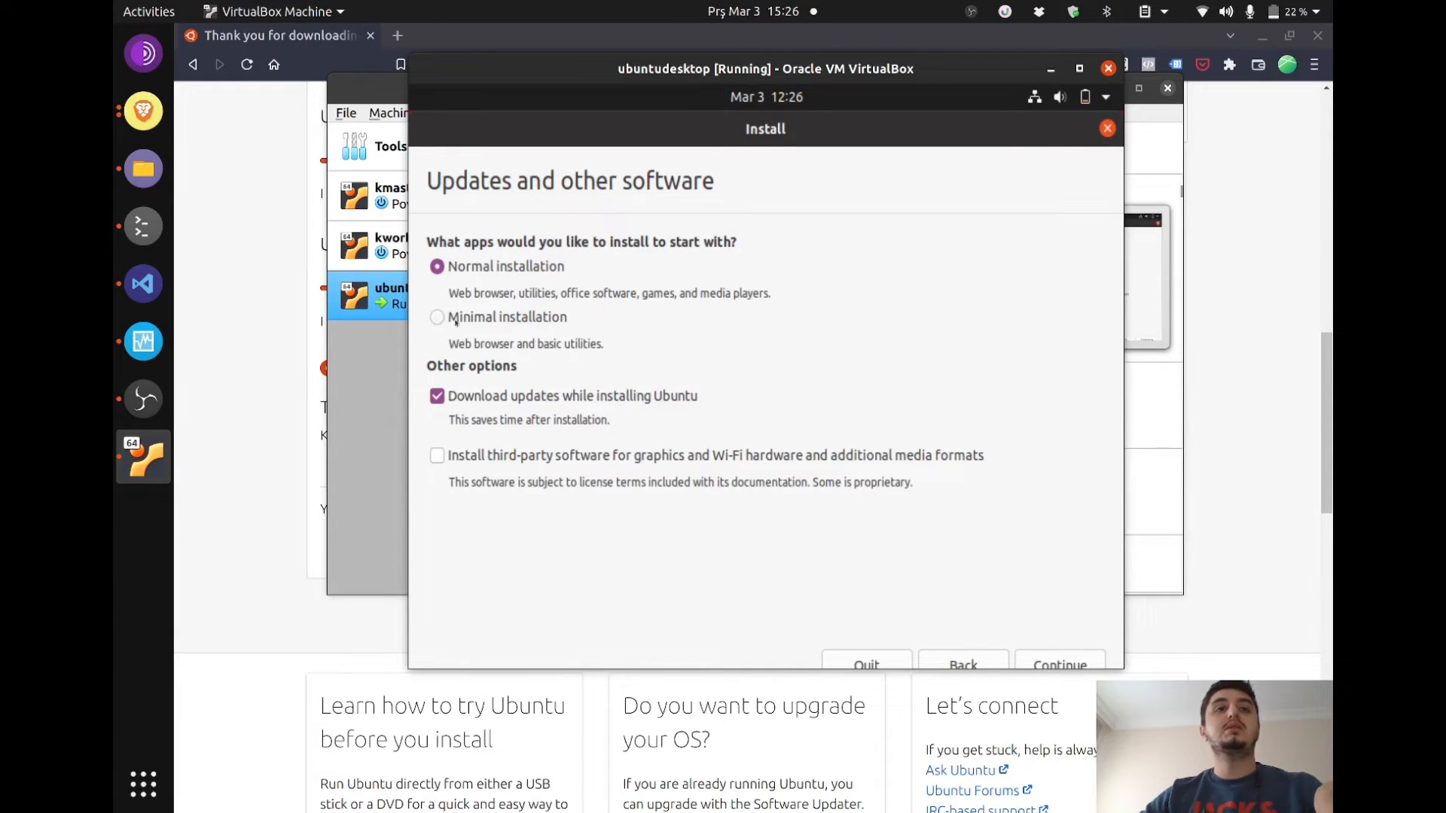
- Continue with Normal installation and update downloads, choose Erase disk and install Ubuntu, and confirm writing the changes to disk
click(1059, 662)
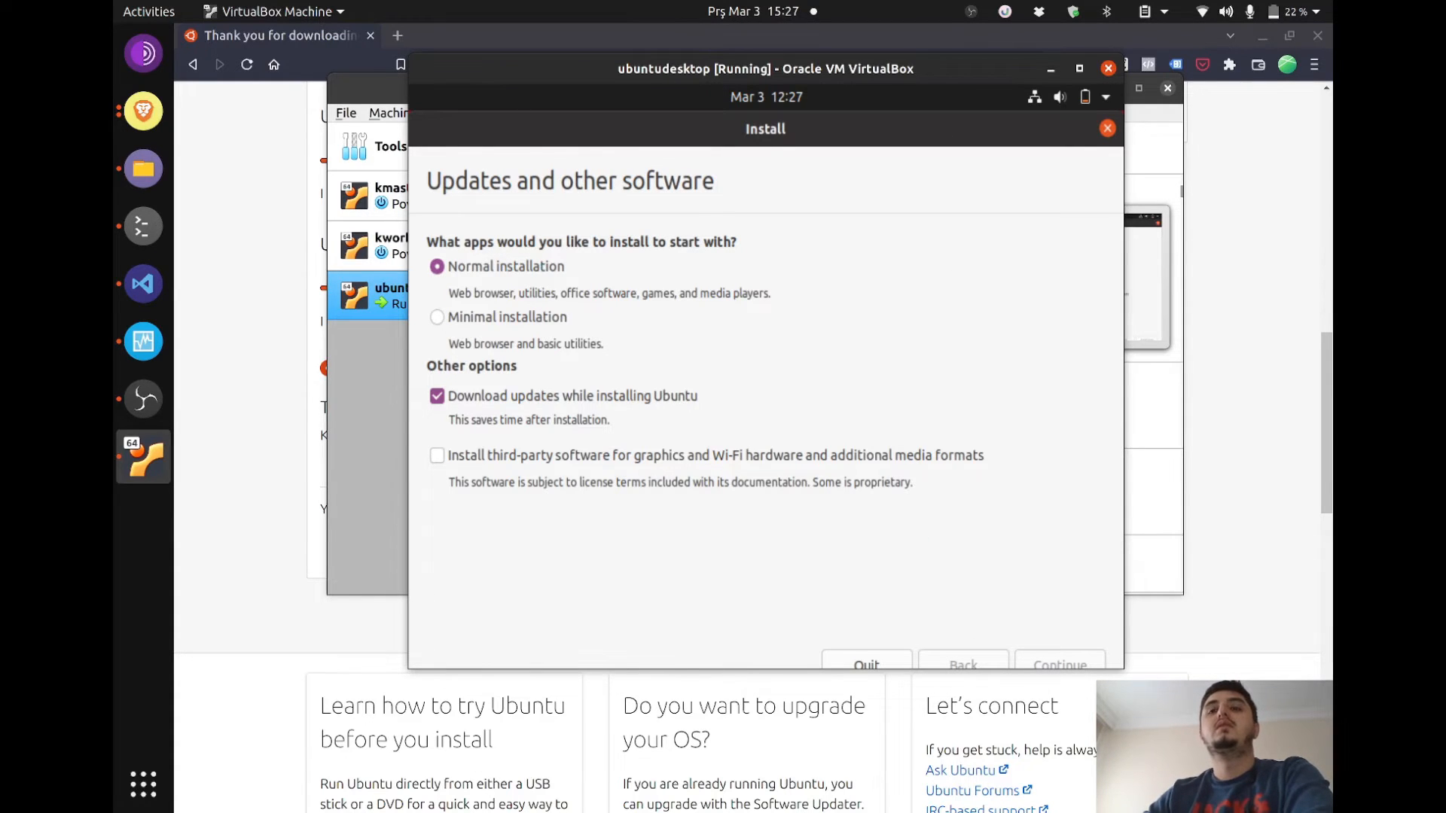
mouse_move(1124, 670)
mouse_down()
mouse_move(1213, 776)
mouse_move(1107, 668)
mouse_up()
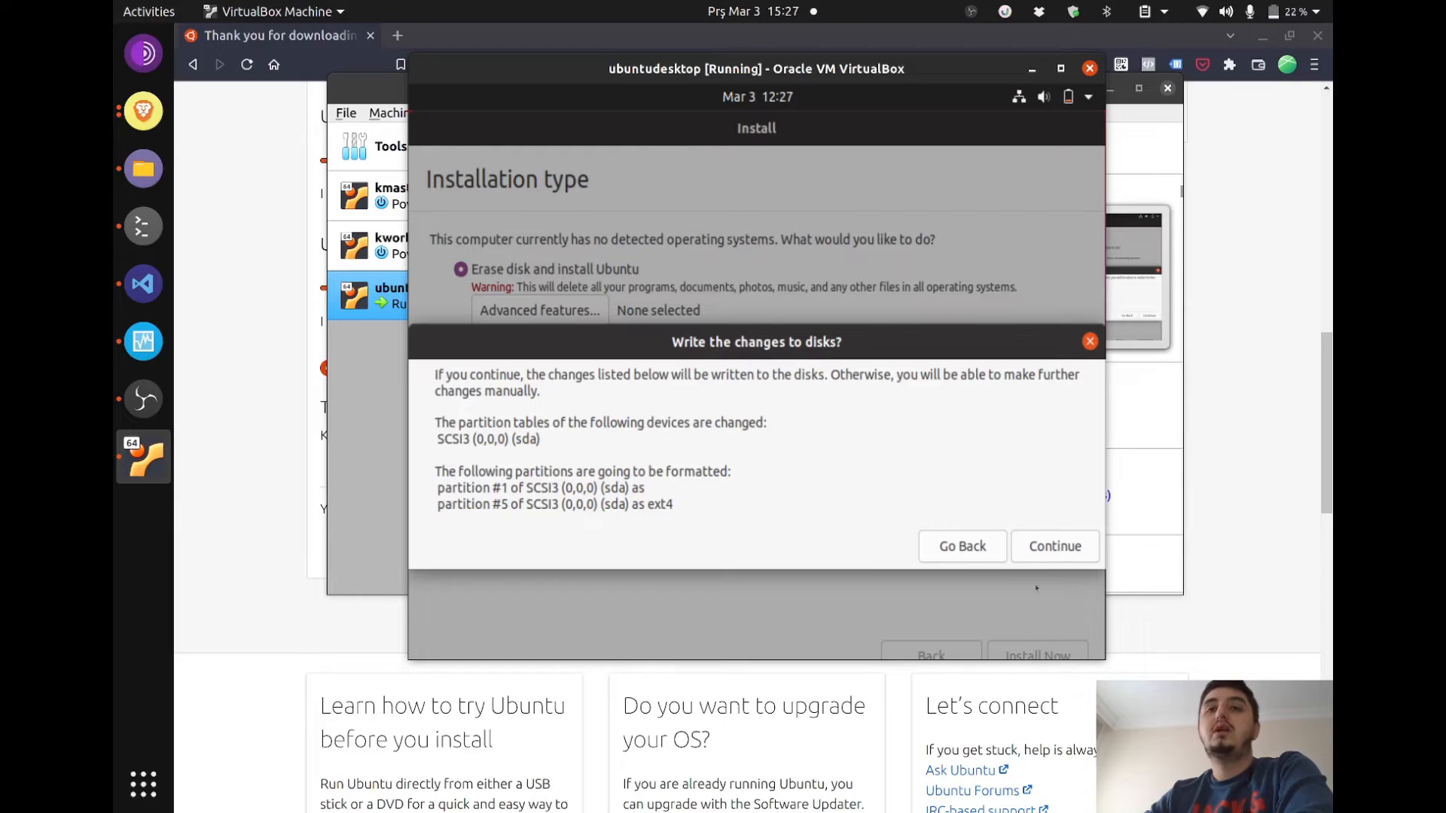
click(1056, 547)
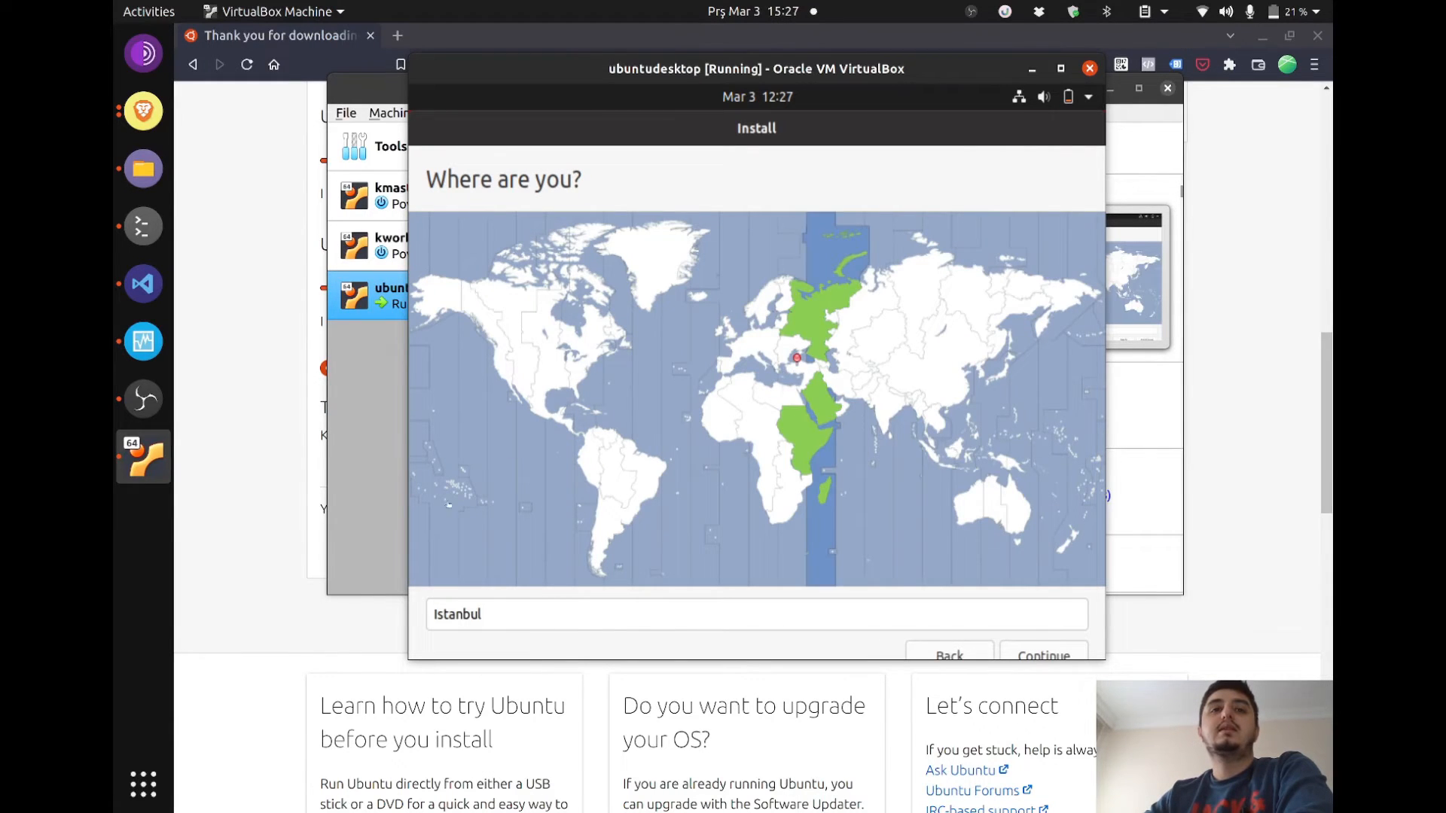
- Accept Istanbul as the location, create the ubuntudesktop user, enter and confirm the account password, and continue the installation
click(1049, 654)
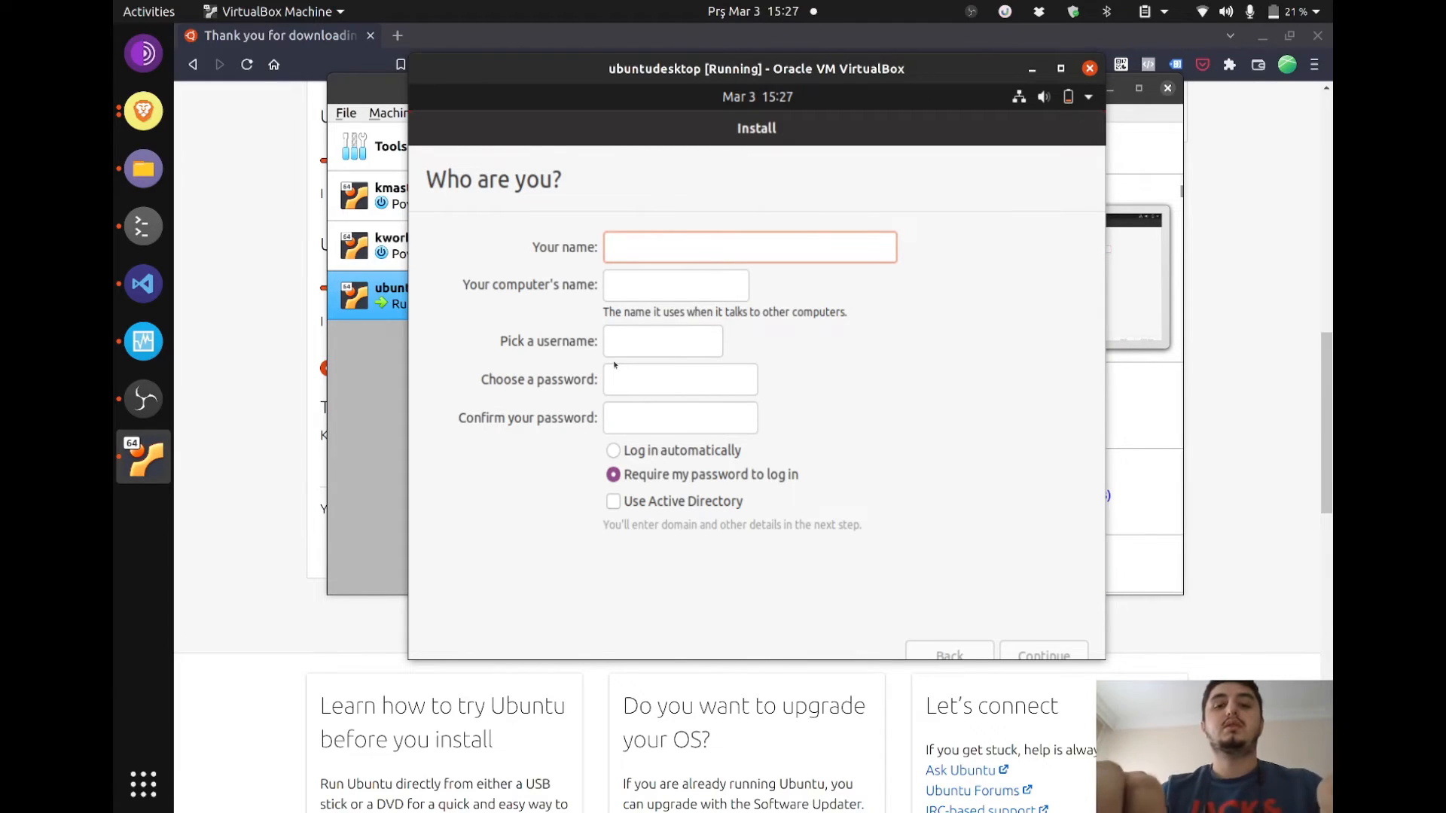
text(ubuntudesktop)
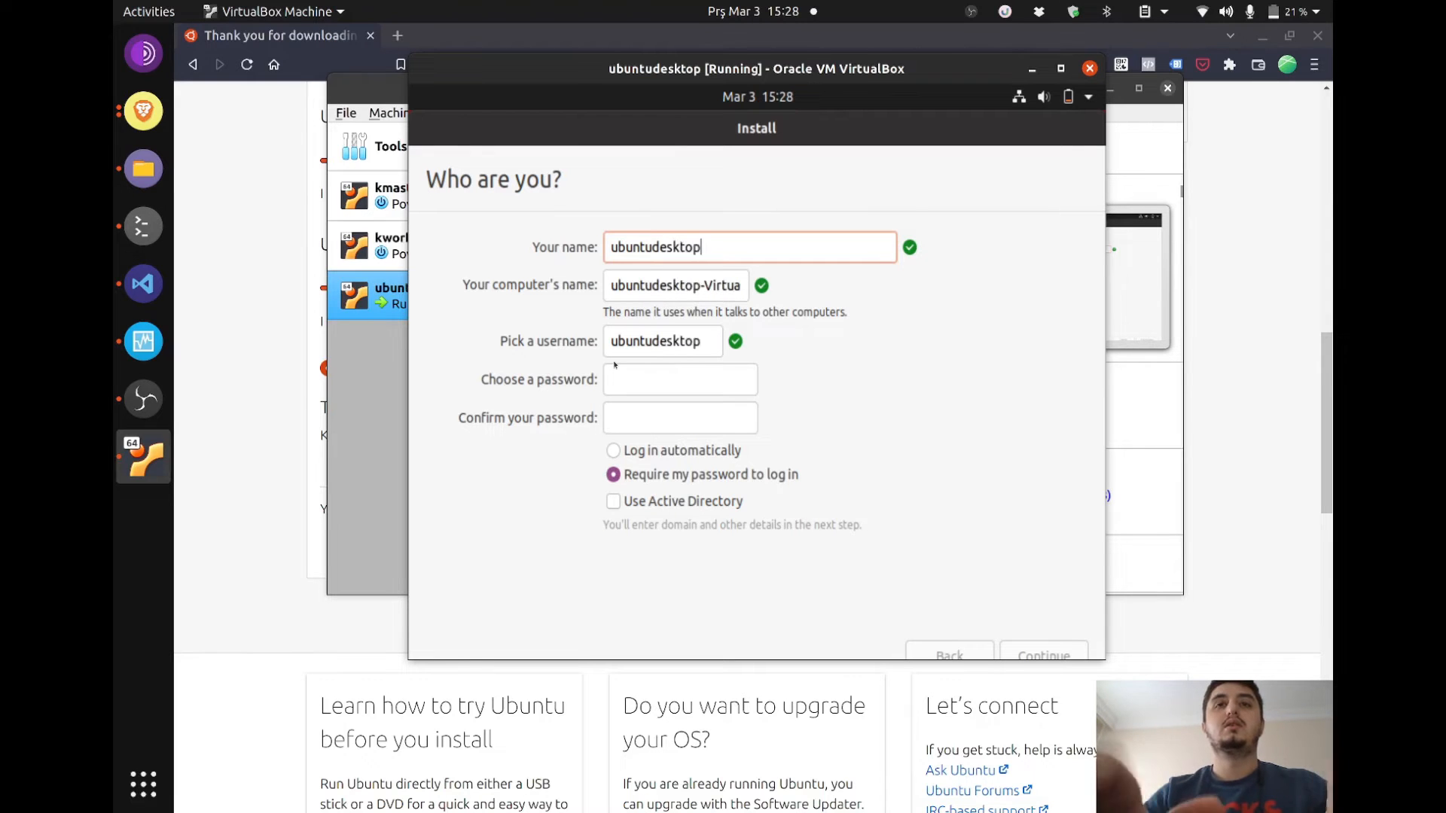
click(639, 386)
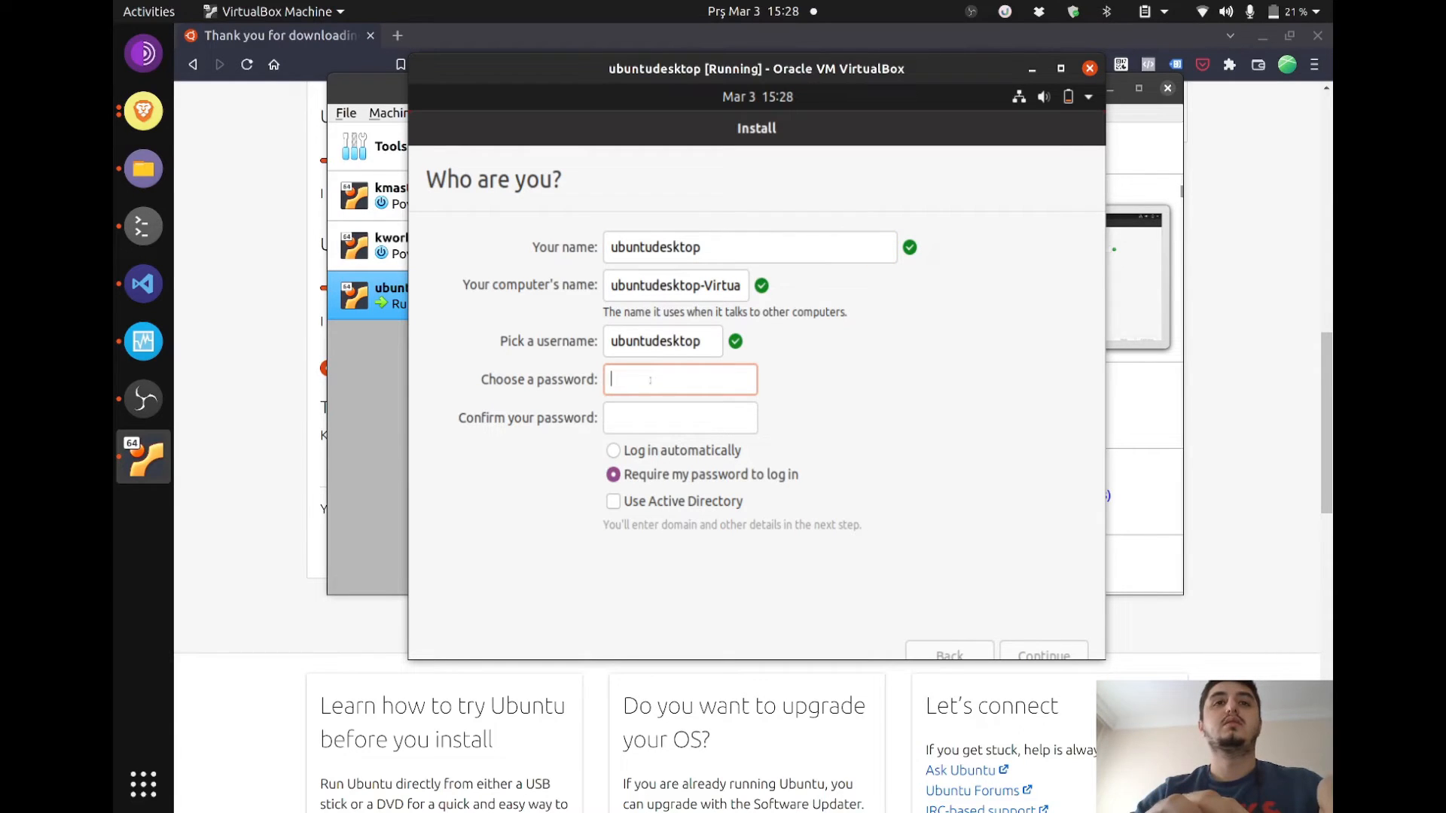
text(●●●●●)
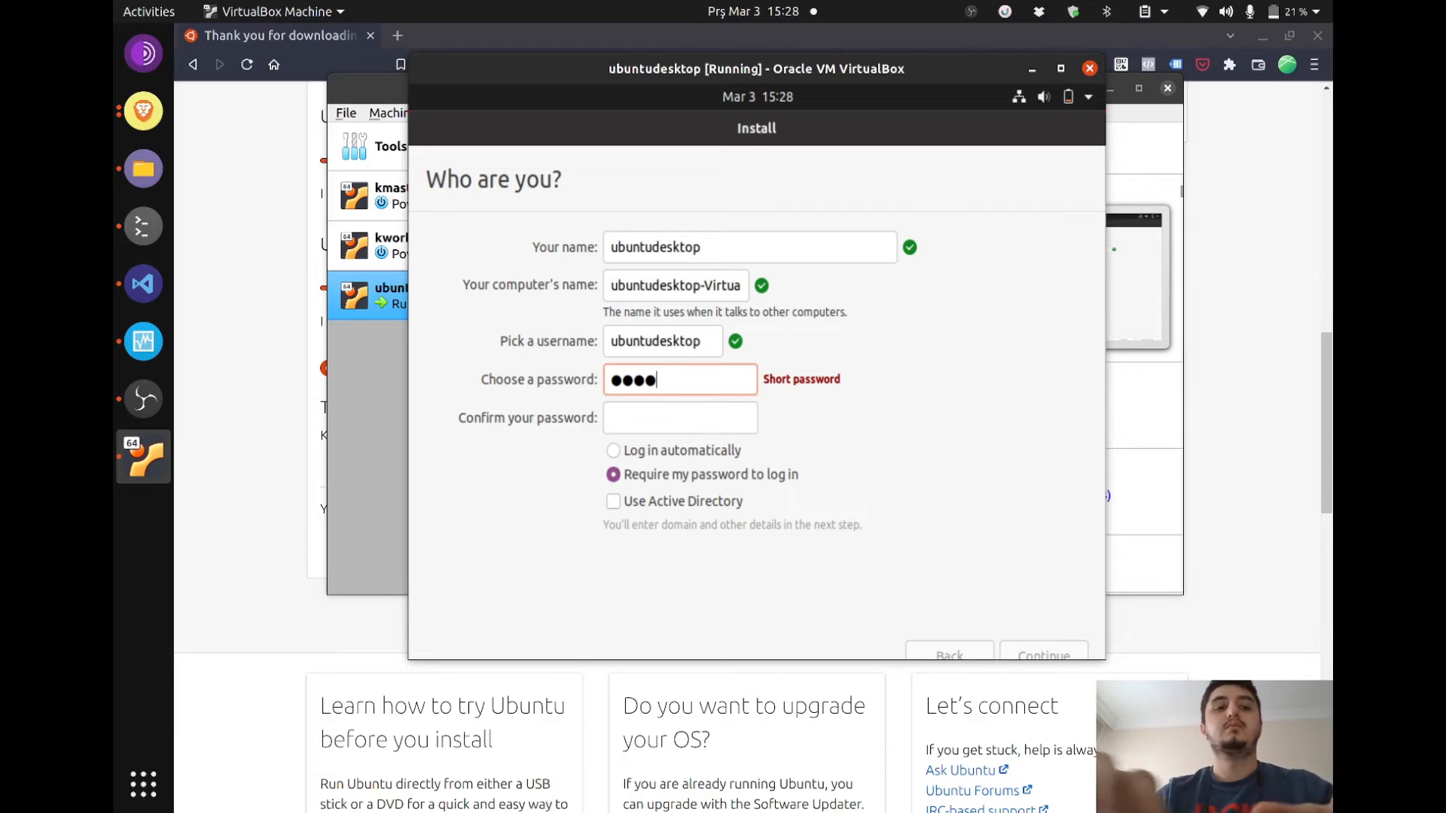
click(639, 418)
text(●●●●●)
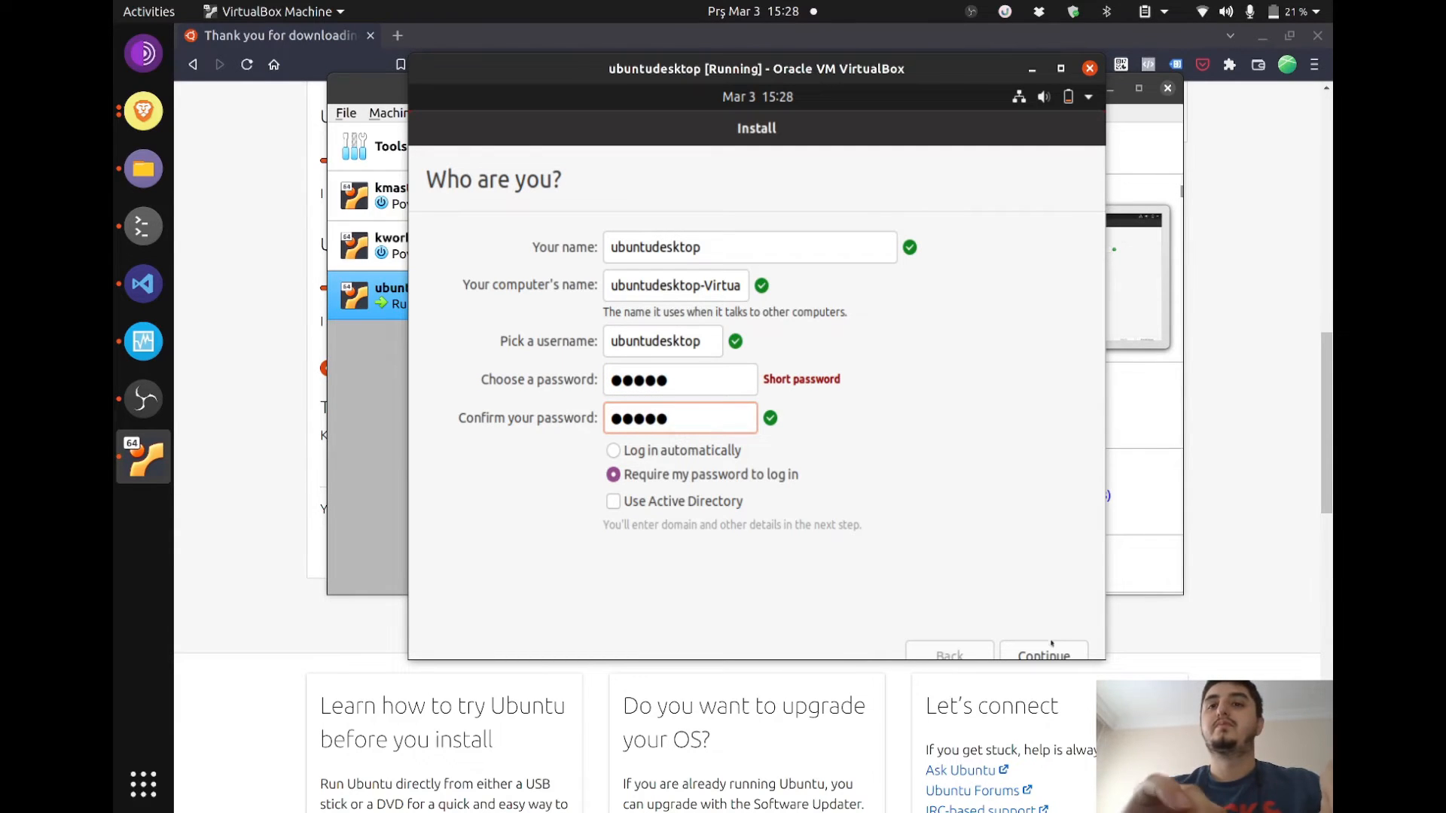
click(1049, 653)
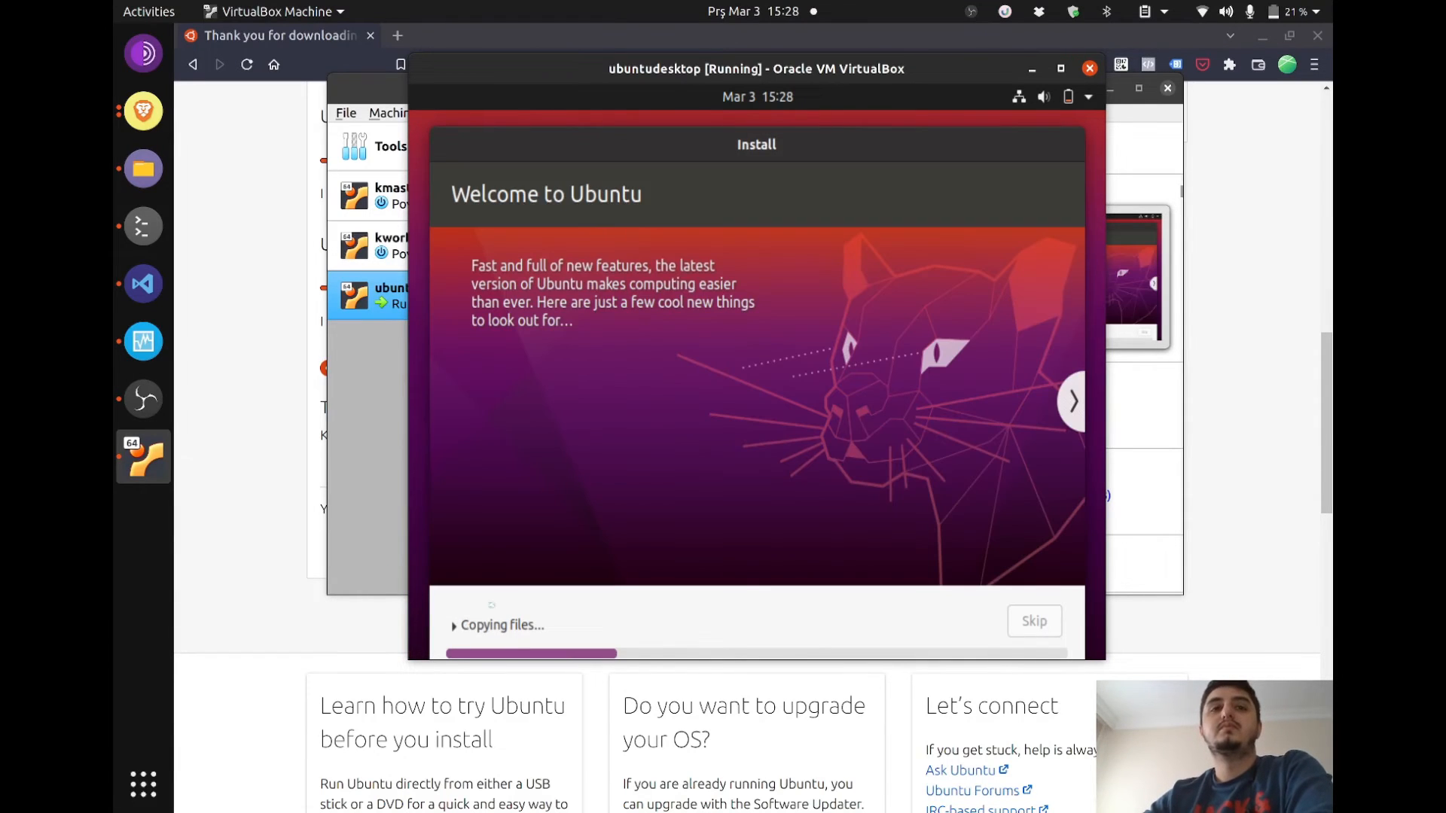
- Expand and collapse the installer's file-copying details, and reduce the size of the virtual machine's window
click(455, 626)
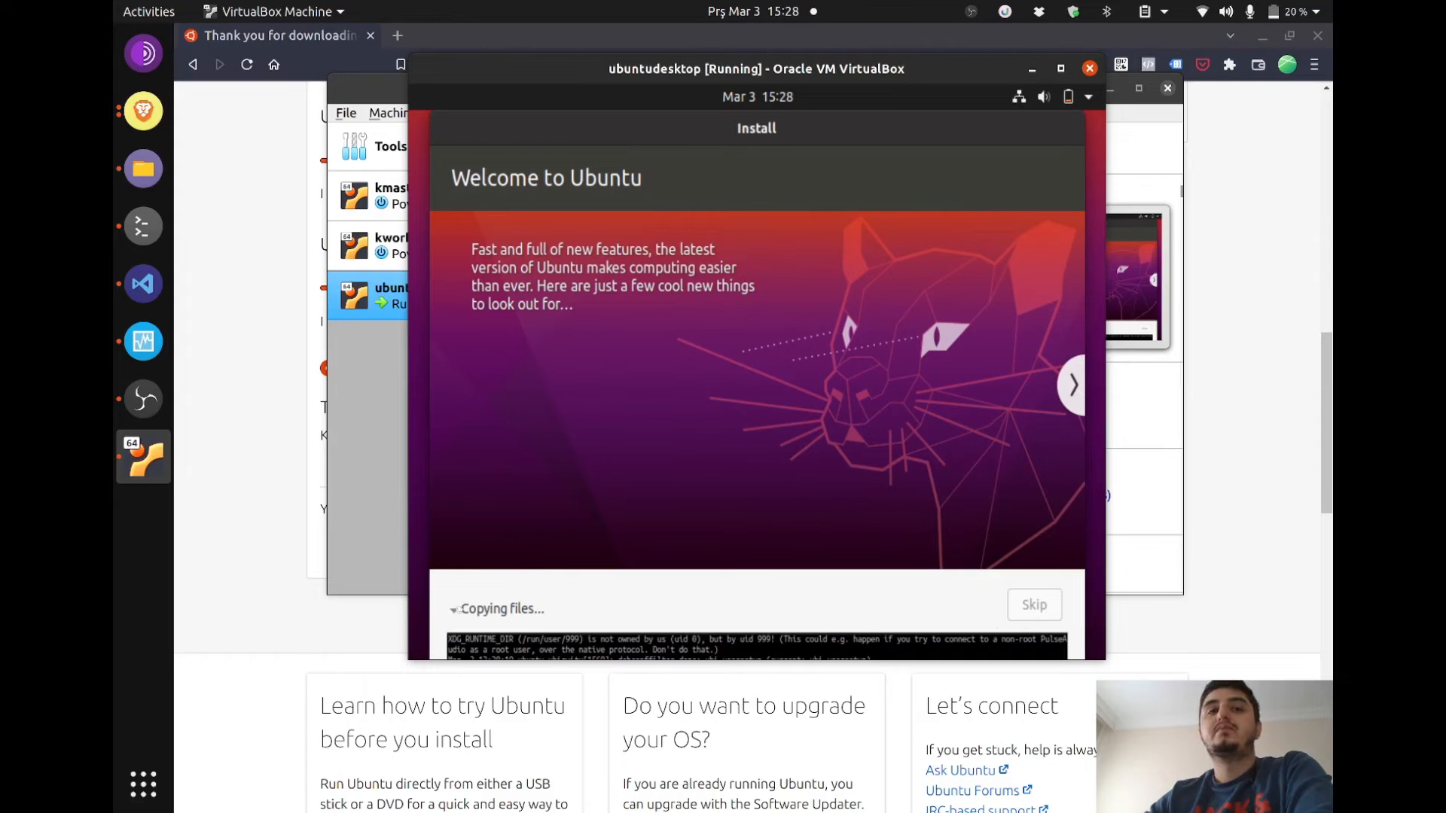
click(455, 610)
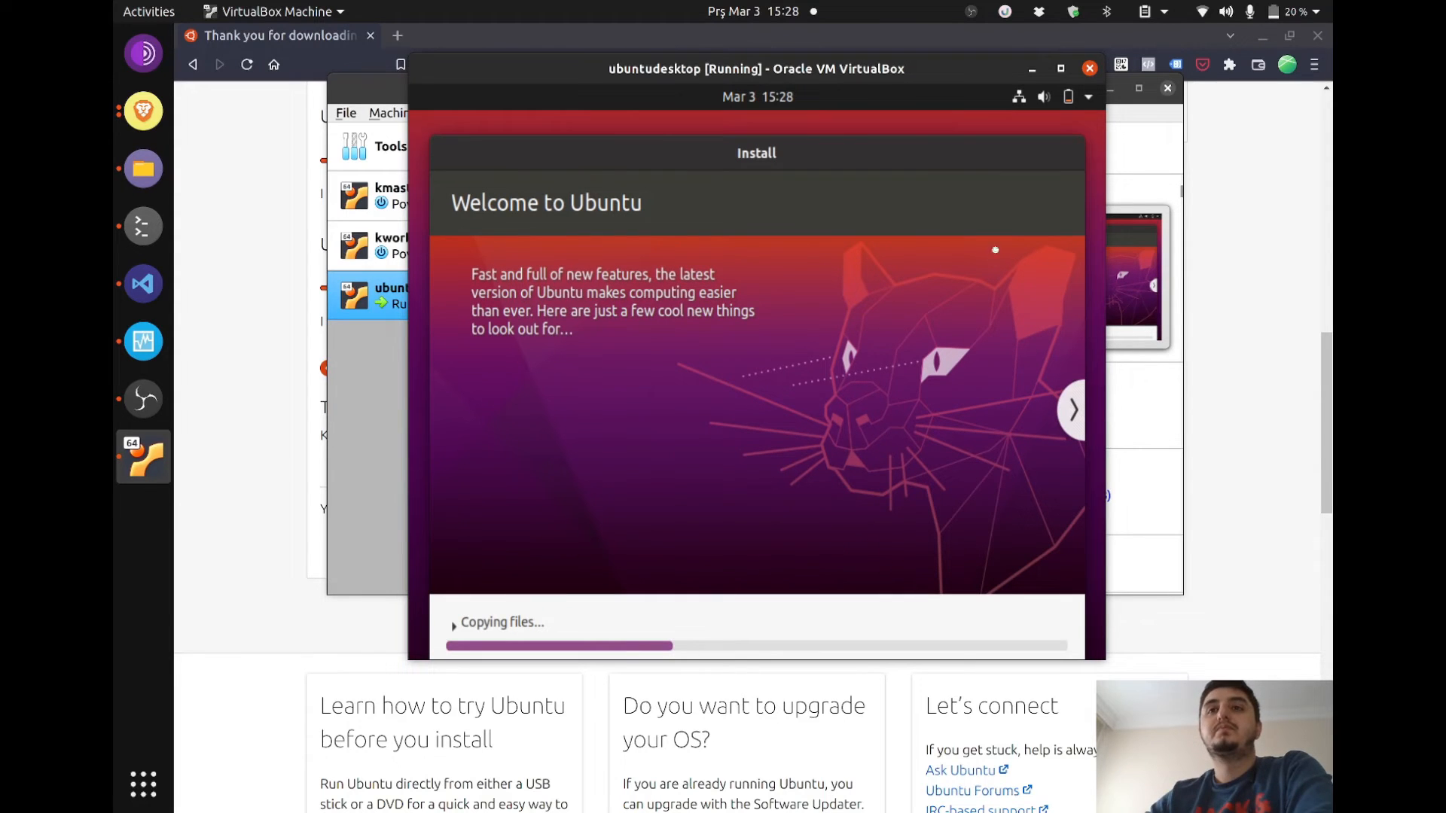
drag(930, 473, 1004, 523)
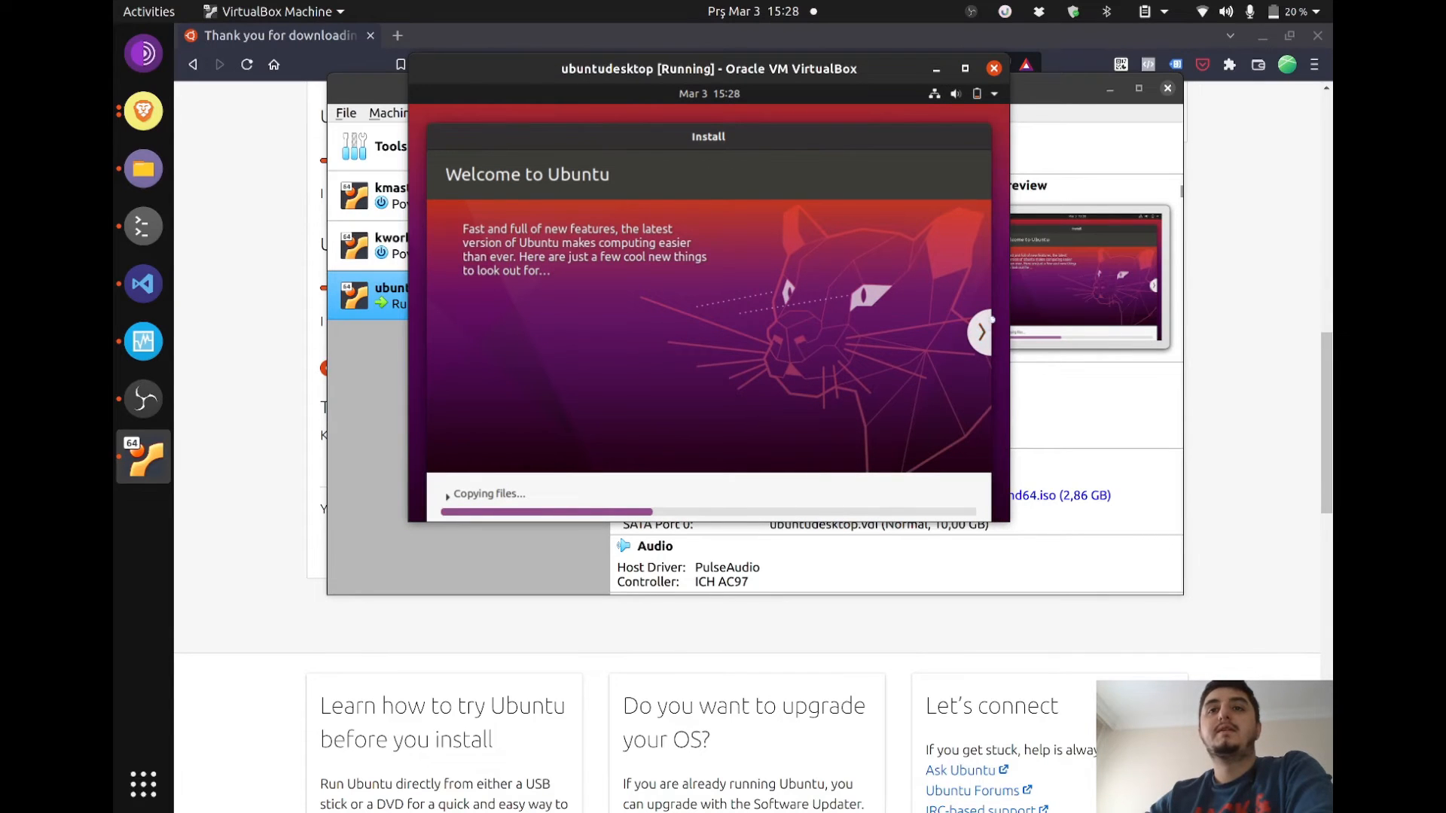
- Page through the installer's feature slides to the Help and support slide
click(982, 332)
click(982, 335)
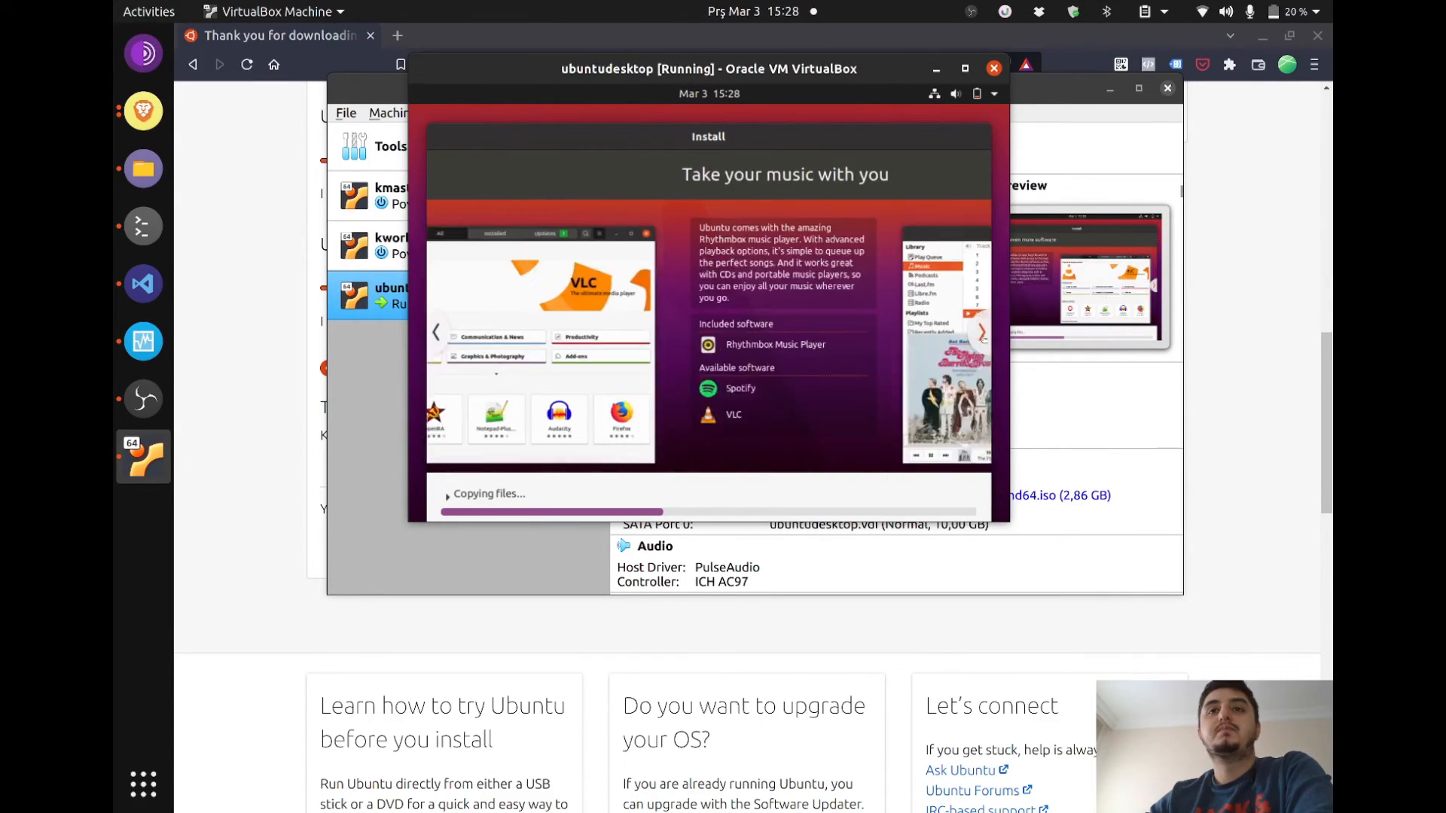
click(982, 335)
click(983, 335)
click(982, 335)
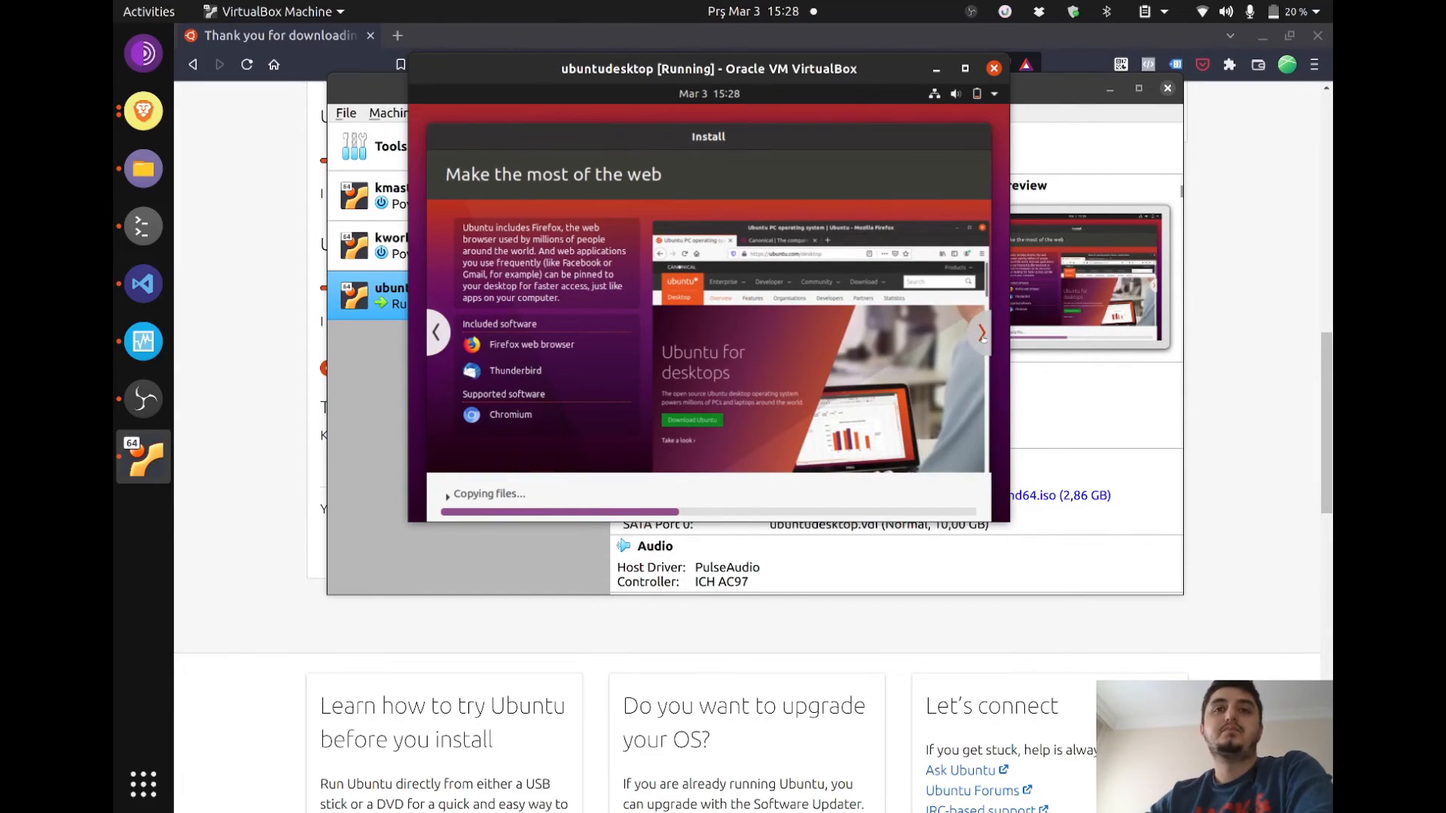
click(982, 335)
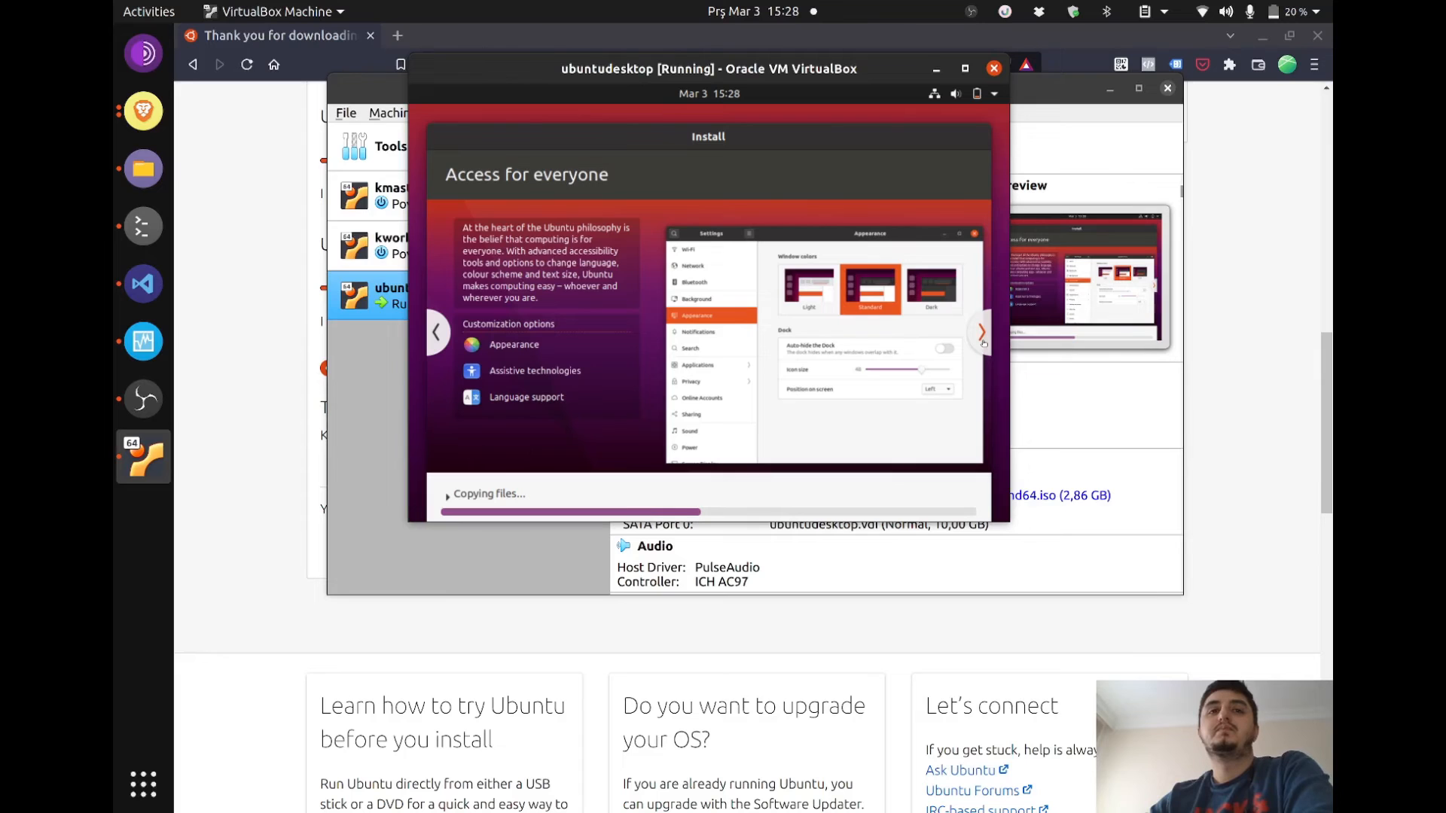
click(982, 336)
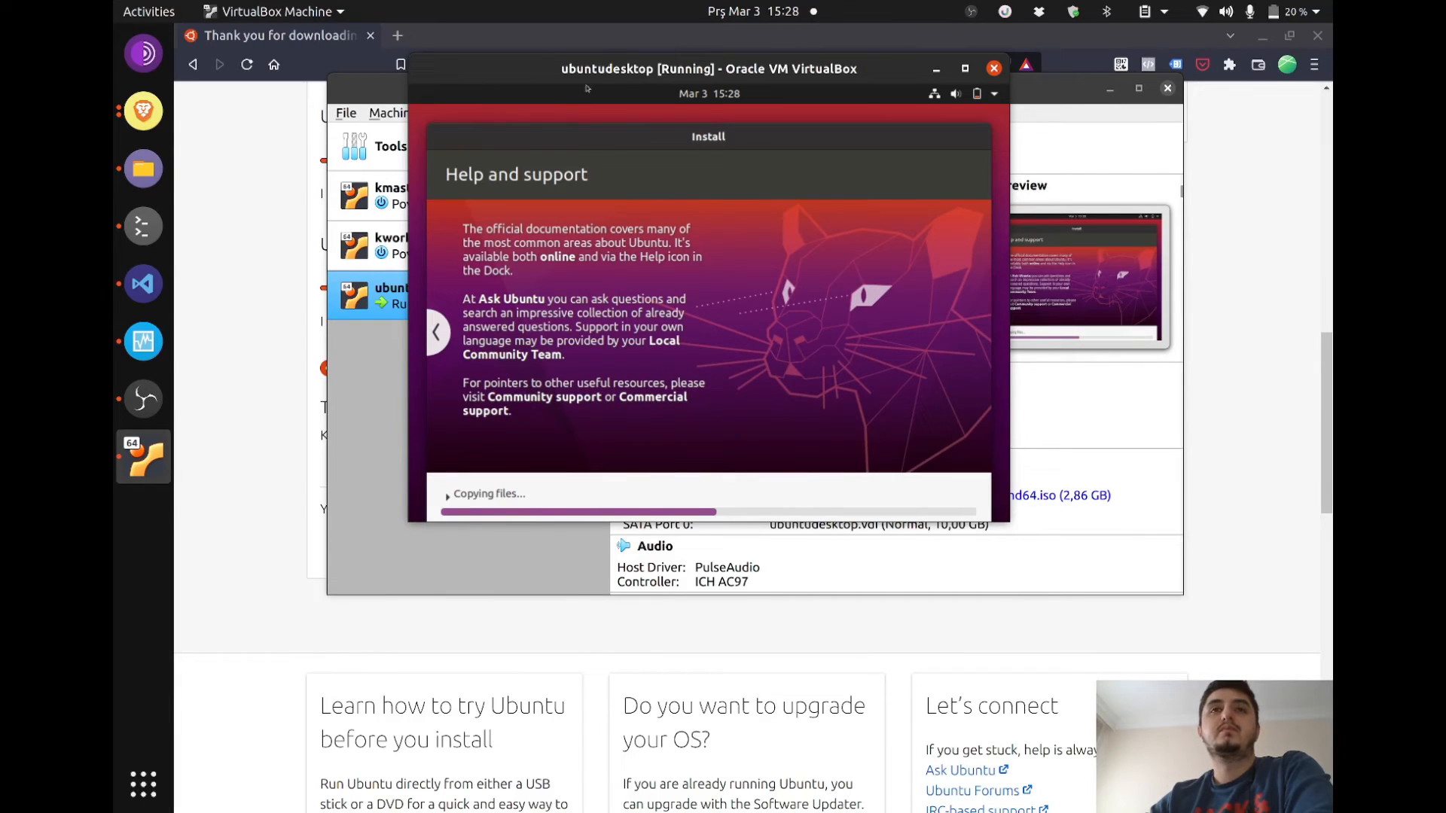
- Move the virtual machine's window lower over the VirtualBox Manager, leaving its window options unchanged
drag(471, 69, 508, 161)
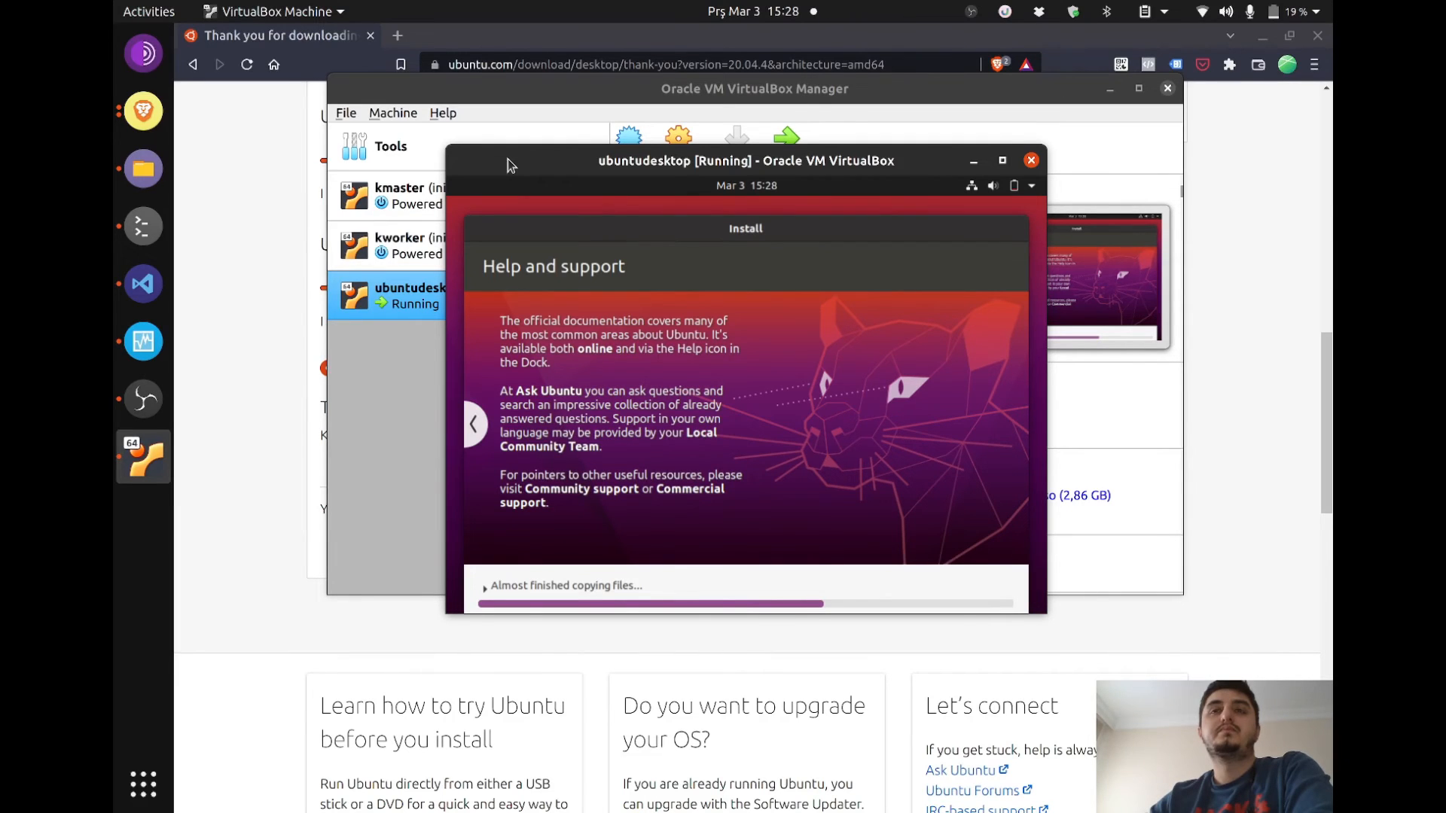
right_click(508, 160)
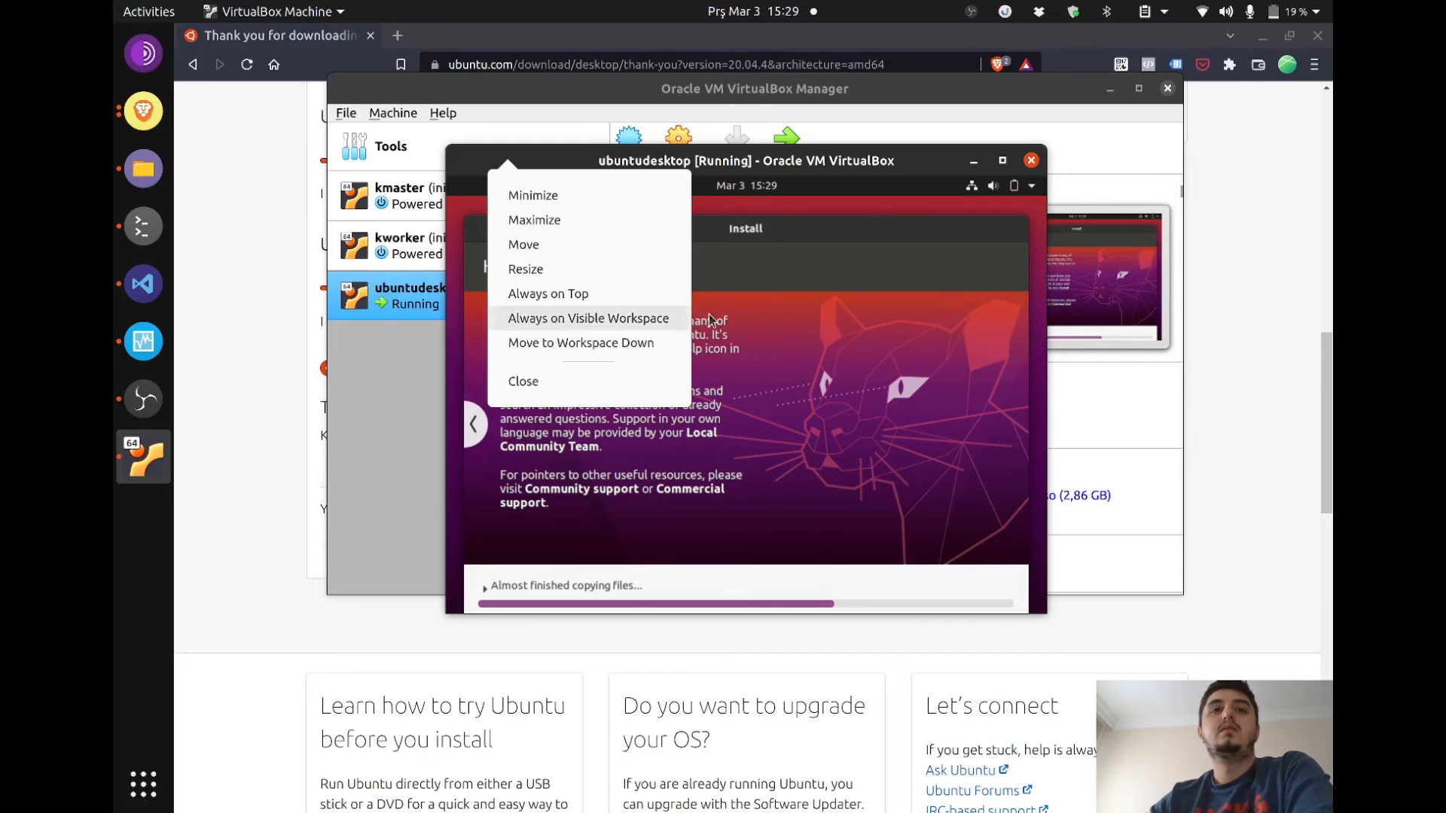
click(957, 238)
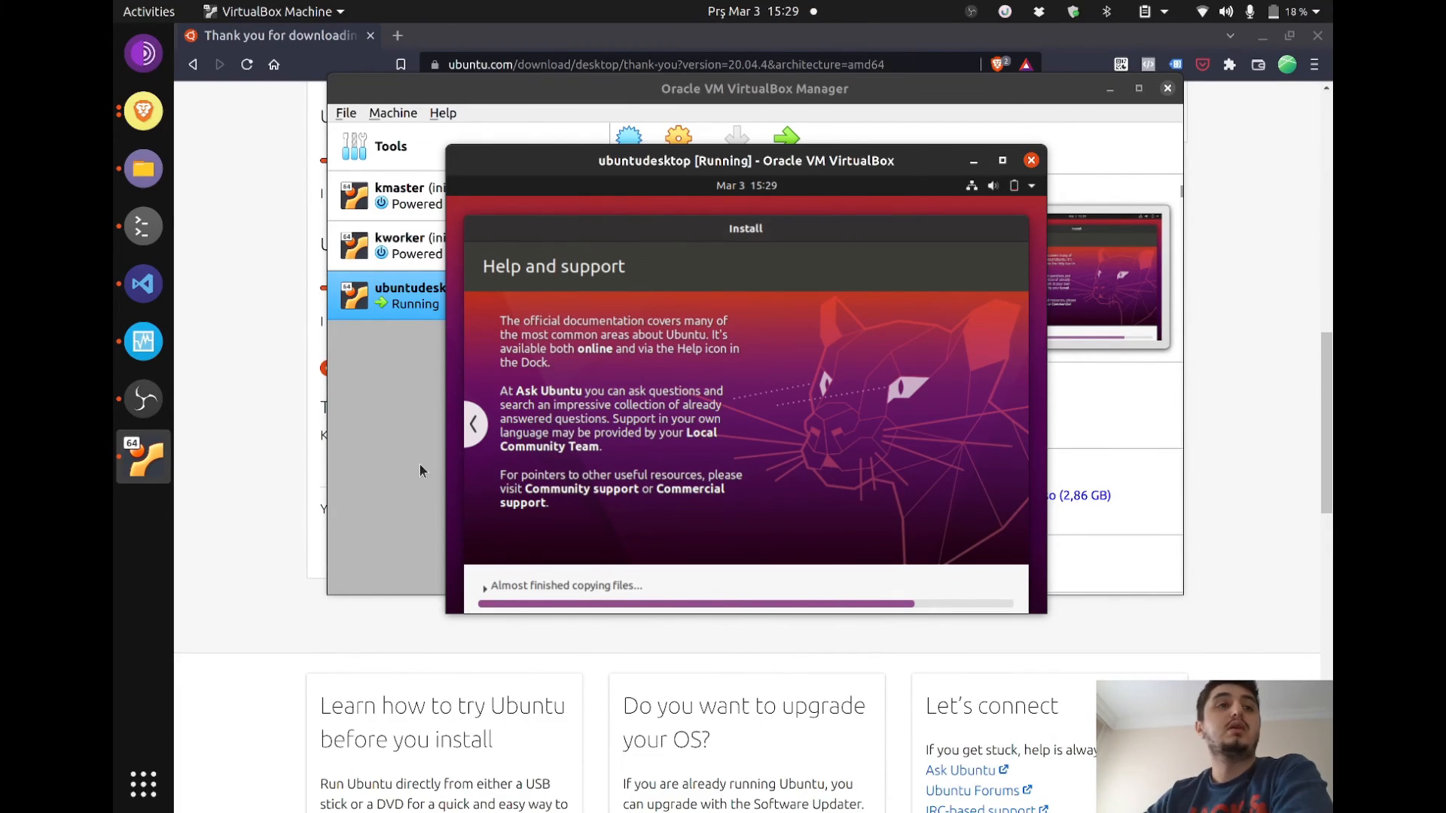
click(143, 398)
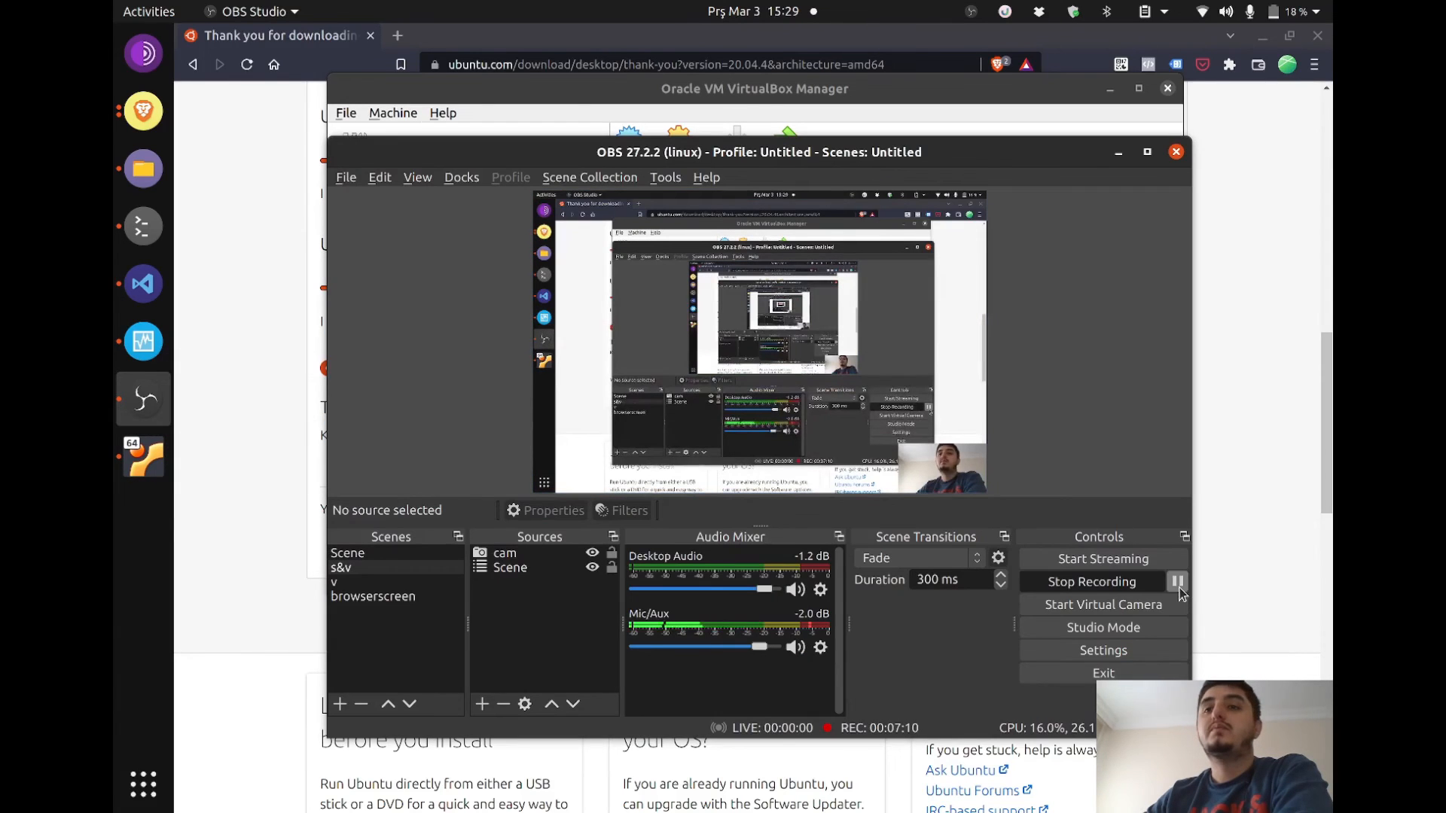
click(1177, 582)
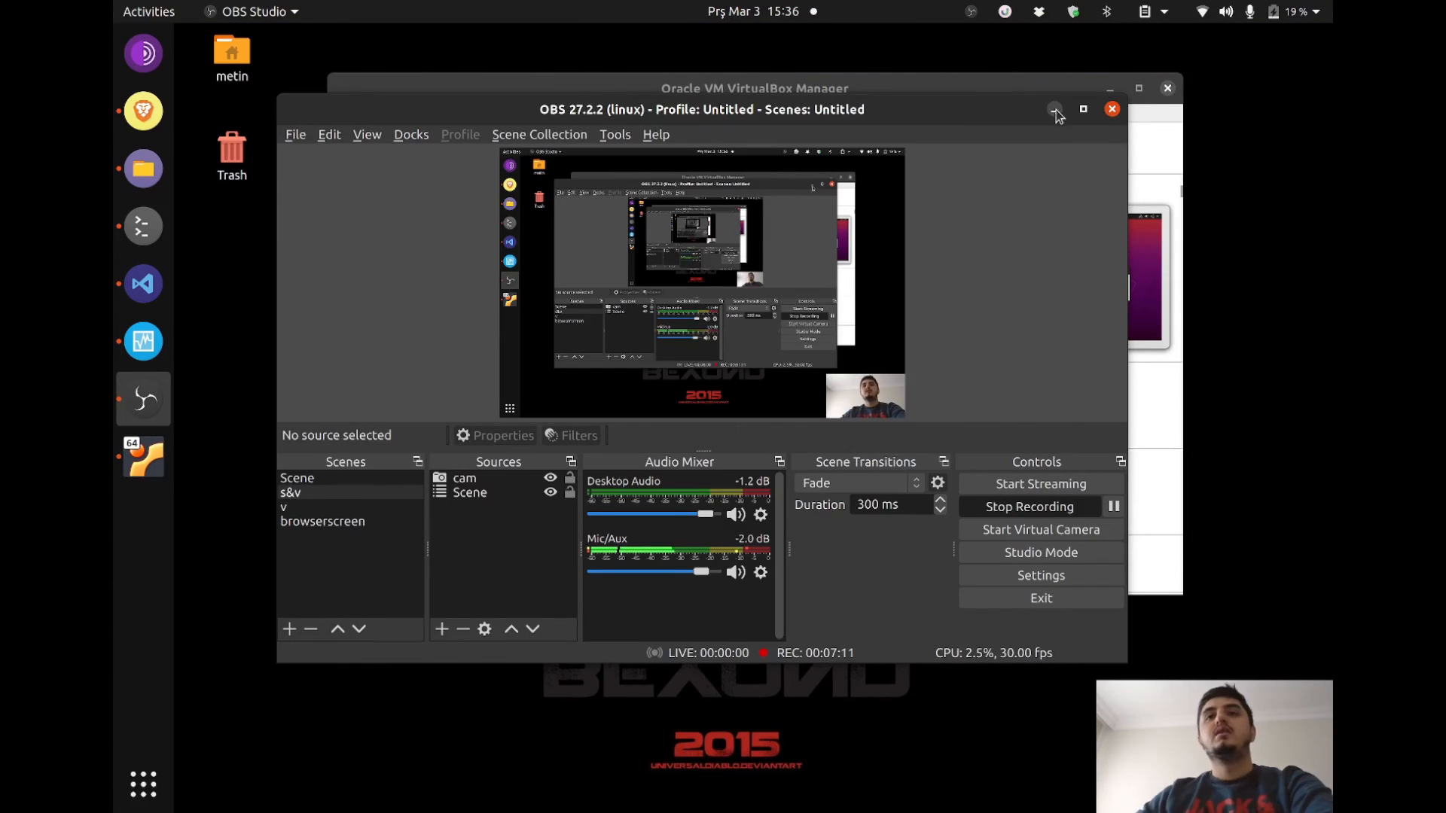
click(1055, 111)
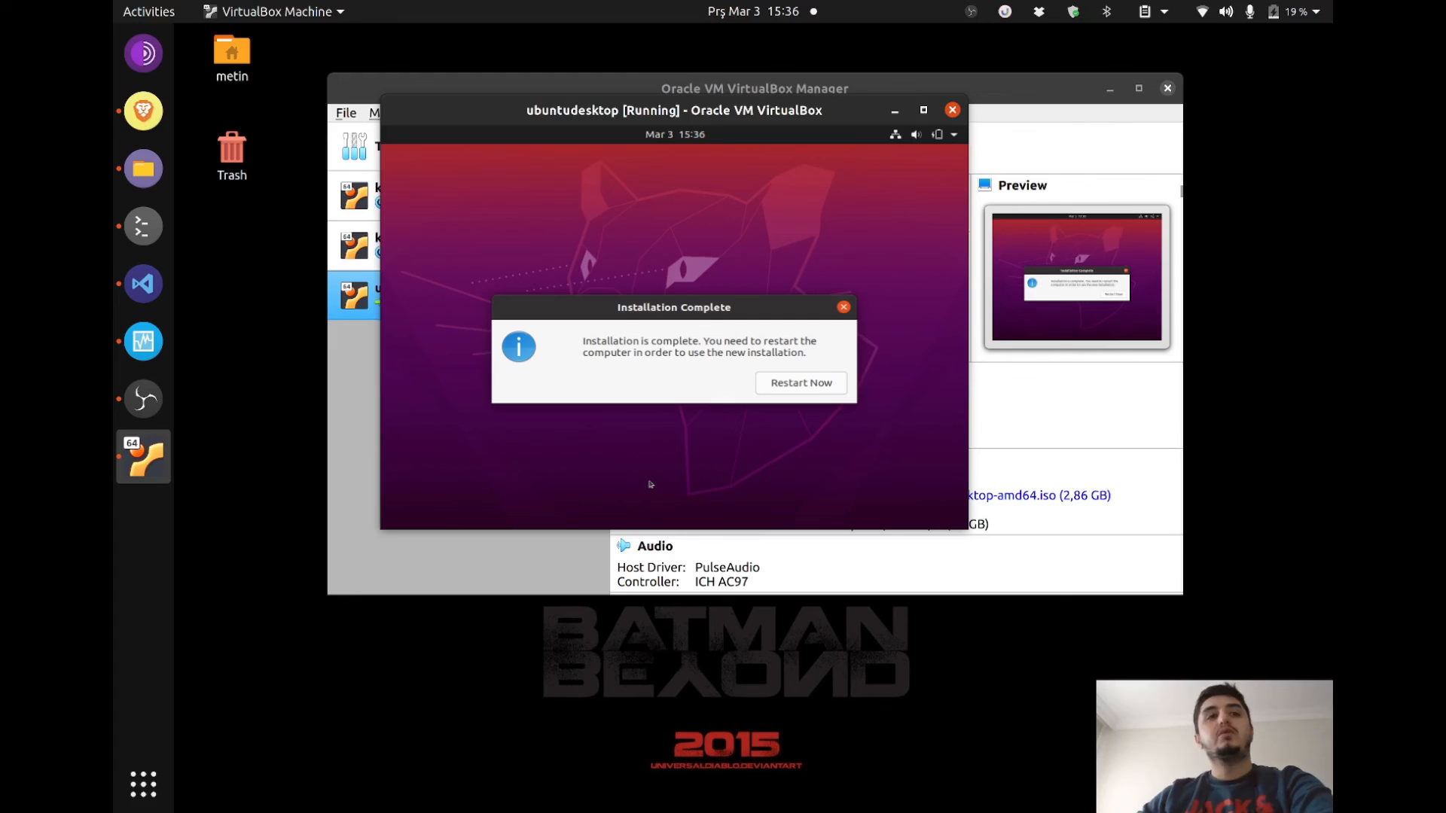
- Restart the installed system past the installation medium prompt, reposition its window, and dismiss the mouse integration notices
click(816, 386)
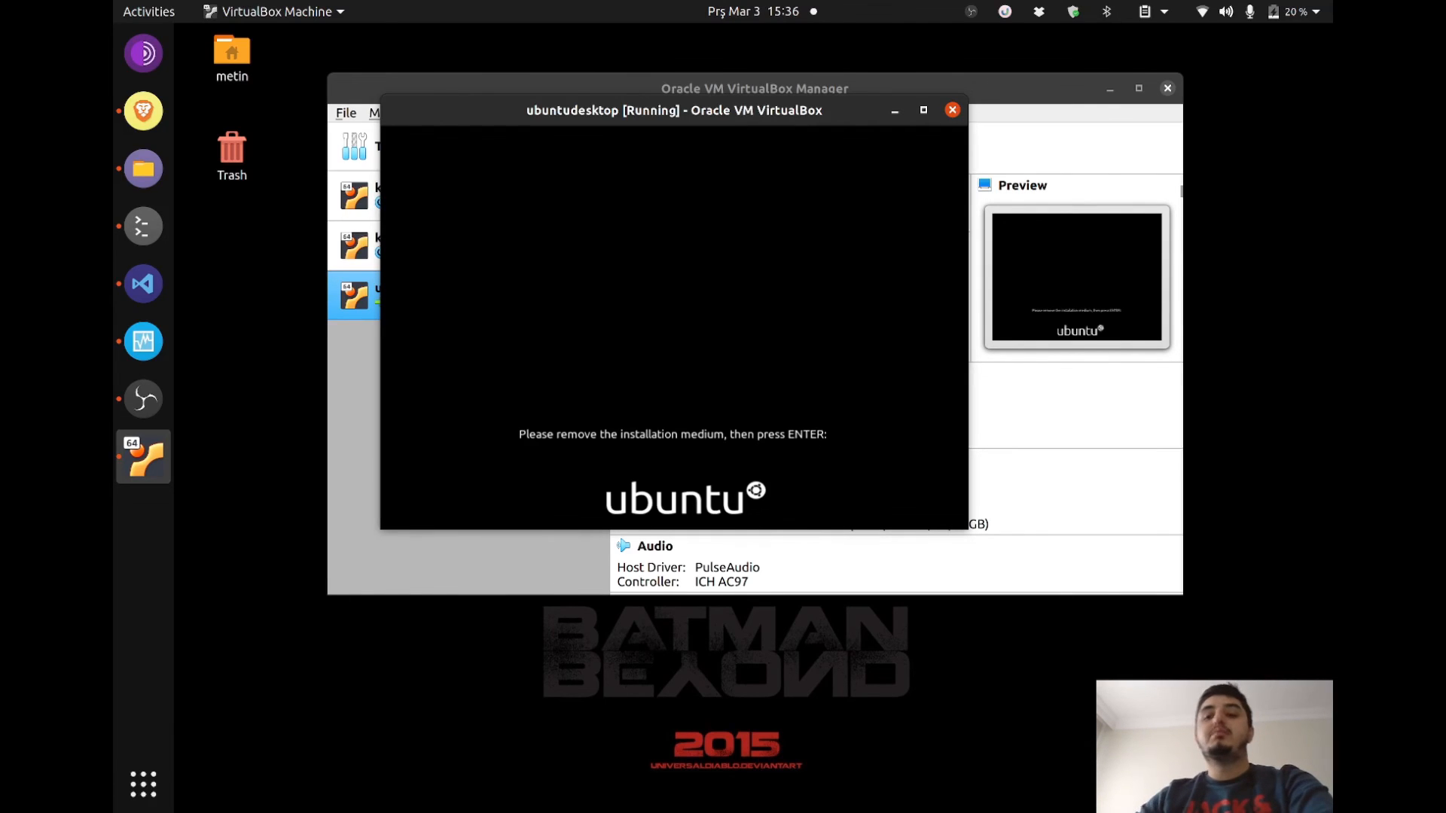
key(Return)
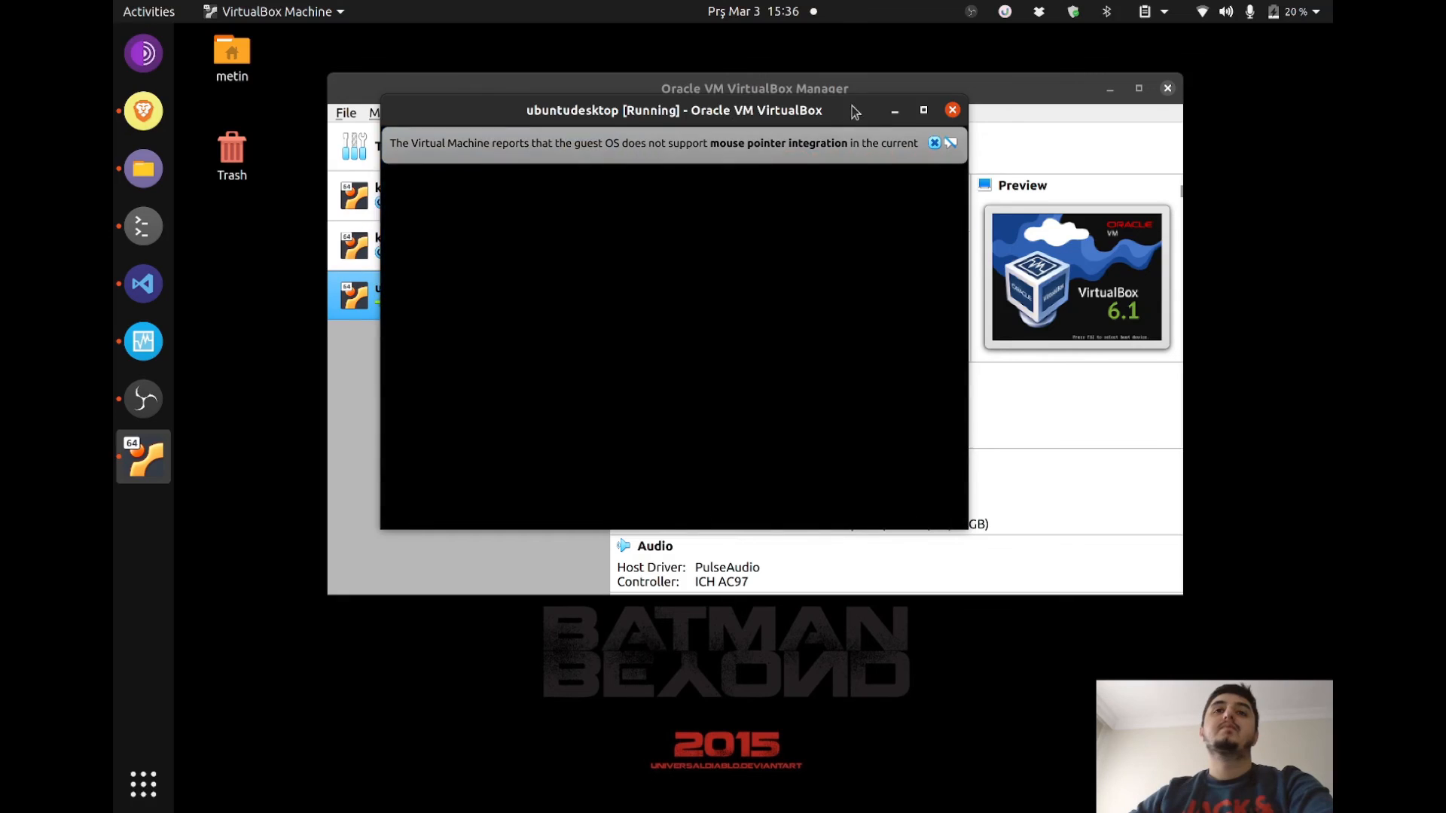
drag(855, 112, 897, 84)
click(976, 116)
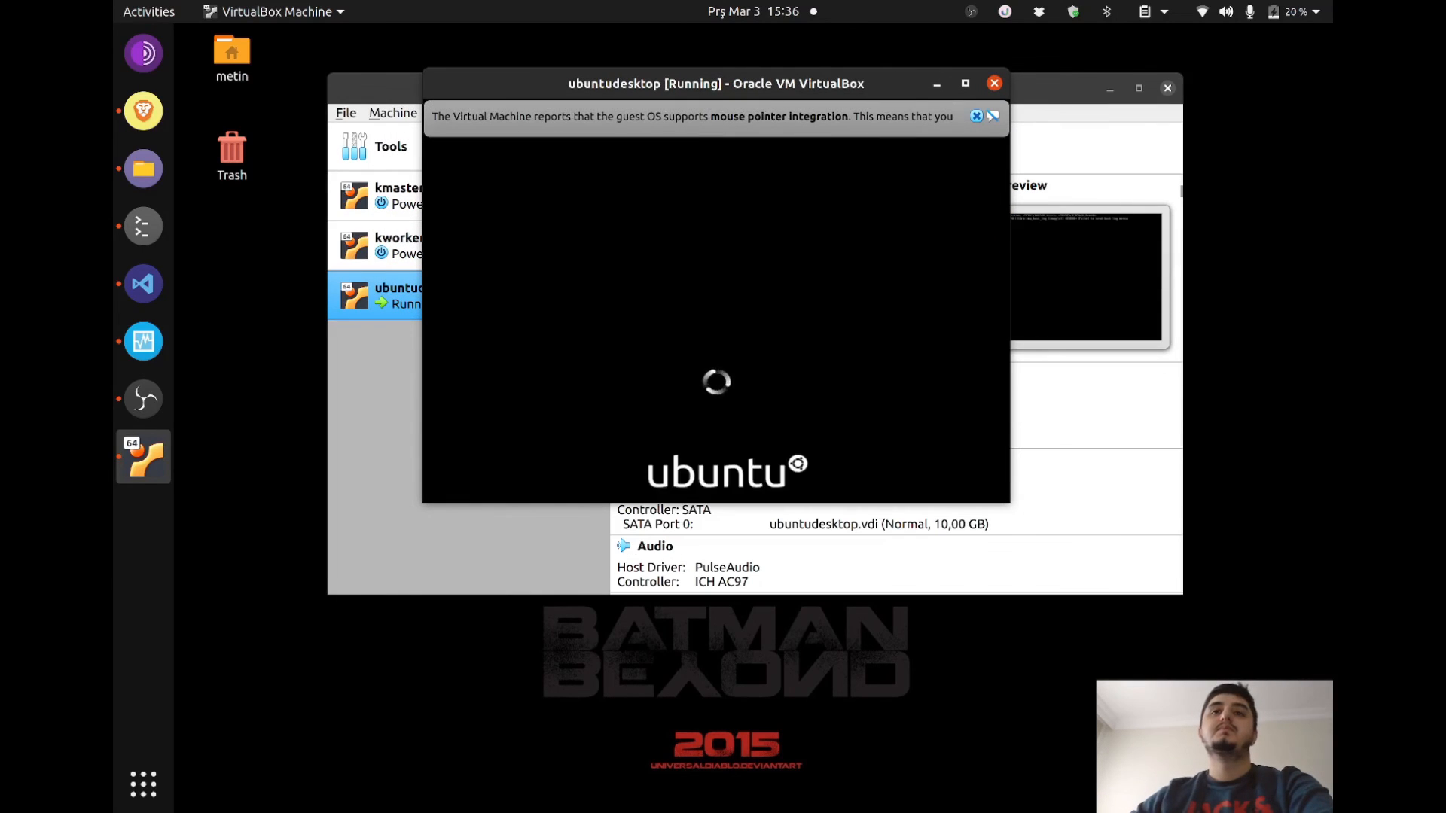
click(976, 116)
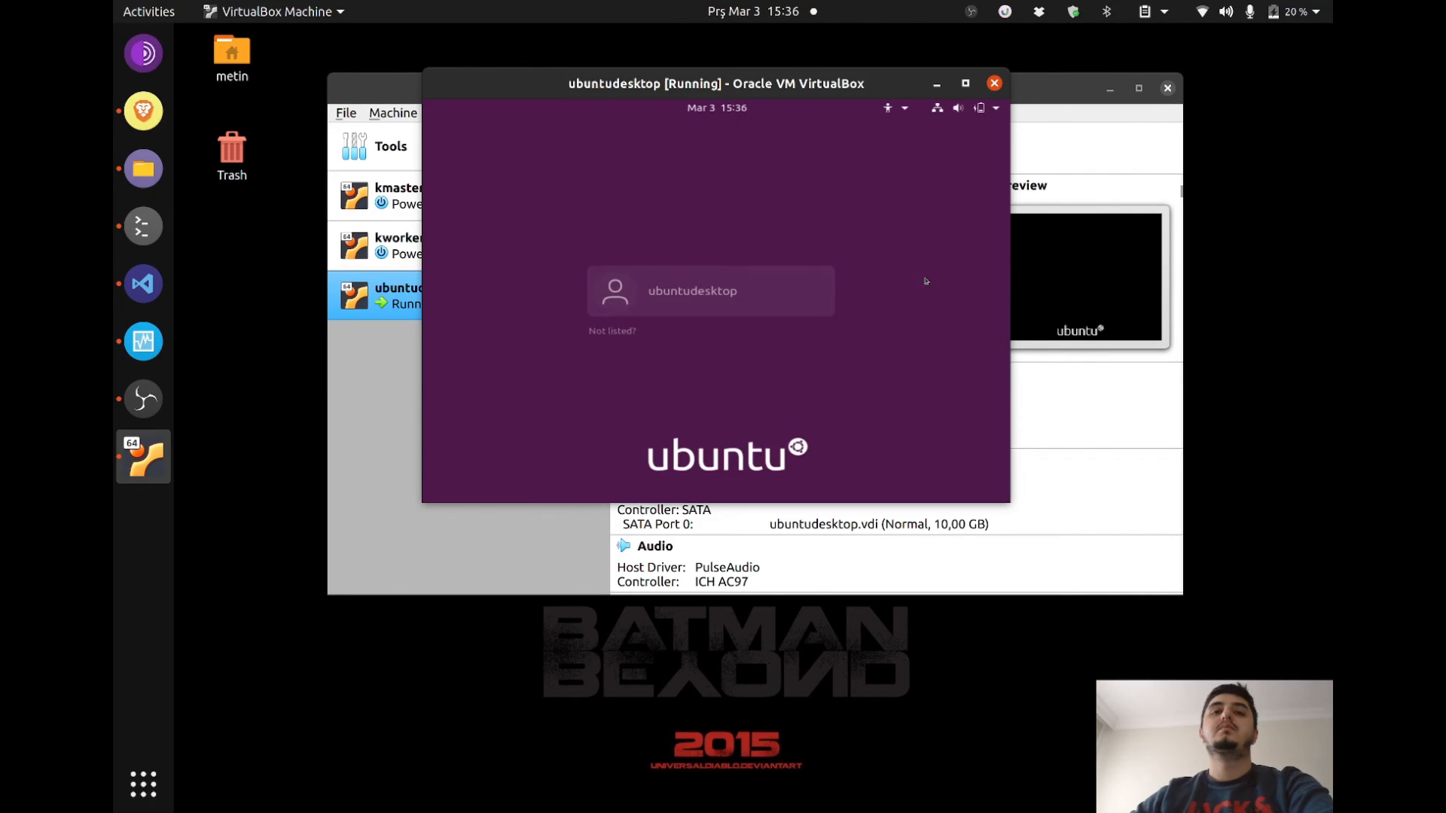
- Log in to the ubuntudesktop account with the account password
text(******)
key(Return)
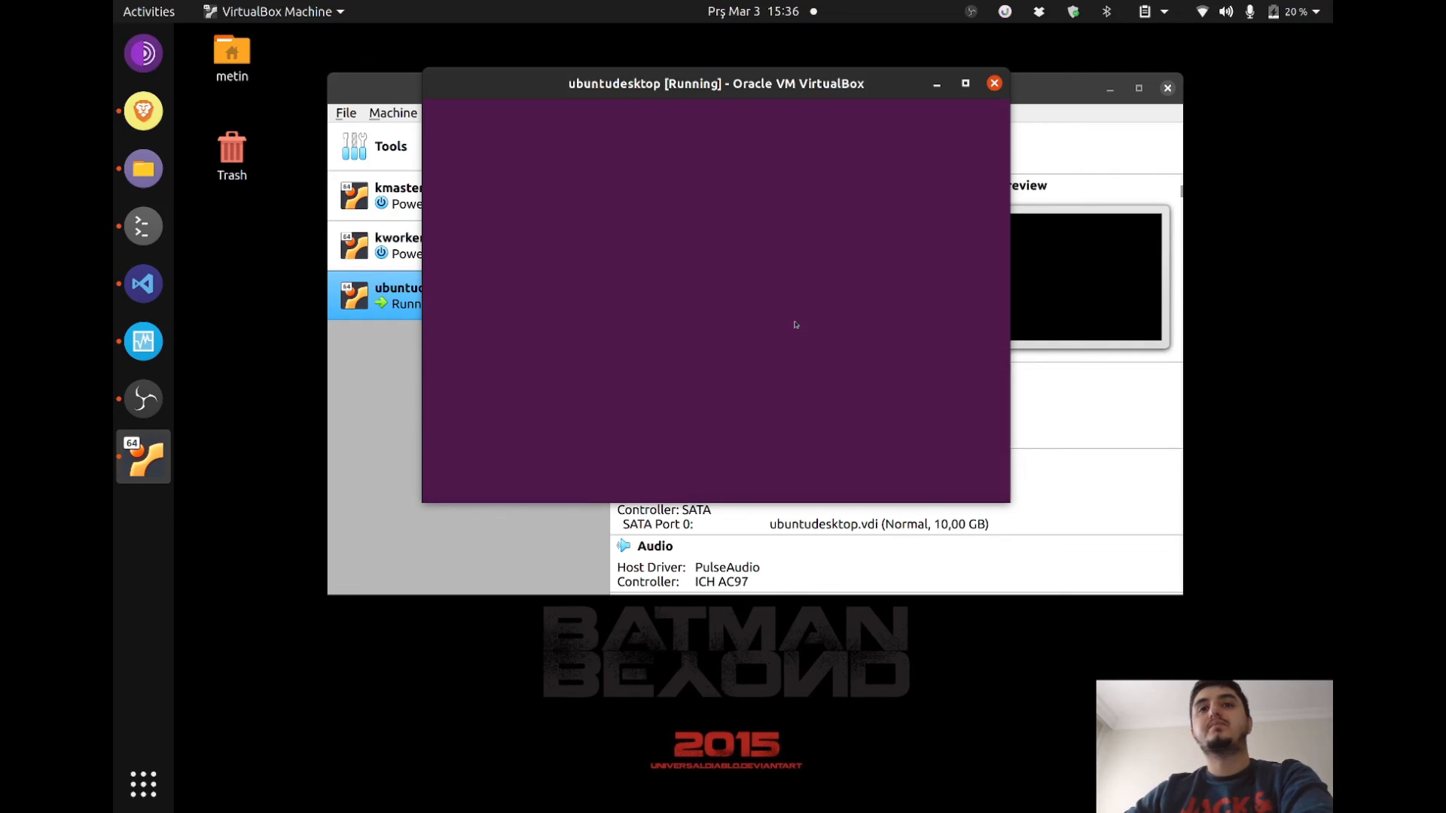
- Go through the Welcome to Ubuntu pages without changing any options, finish them, and maximize the virtual machine's window
click(983, 133)
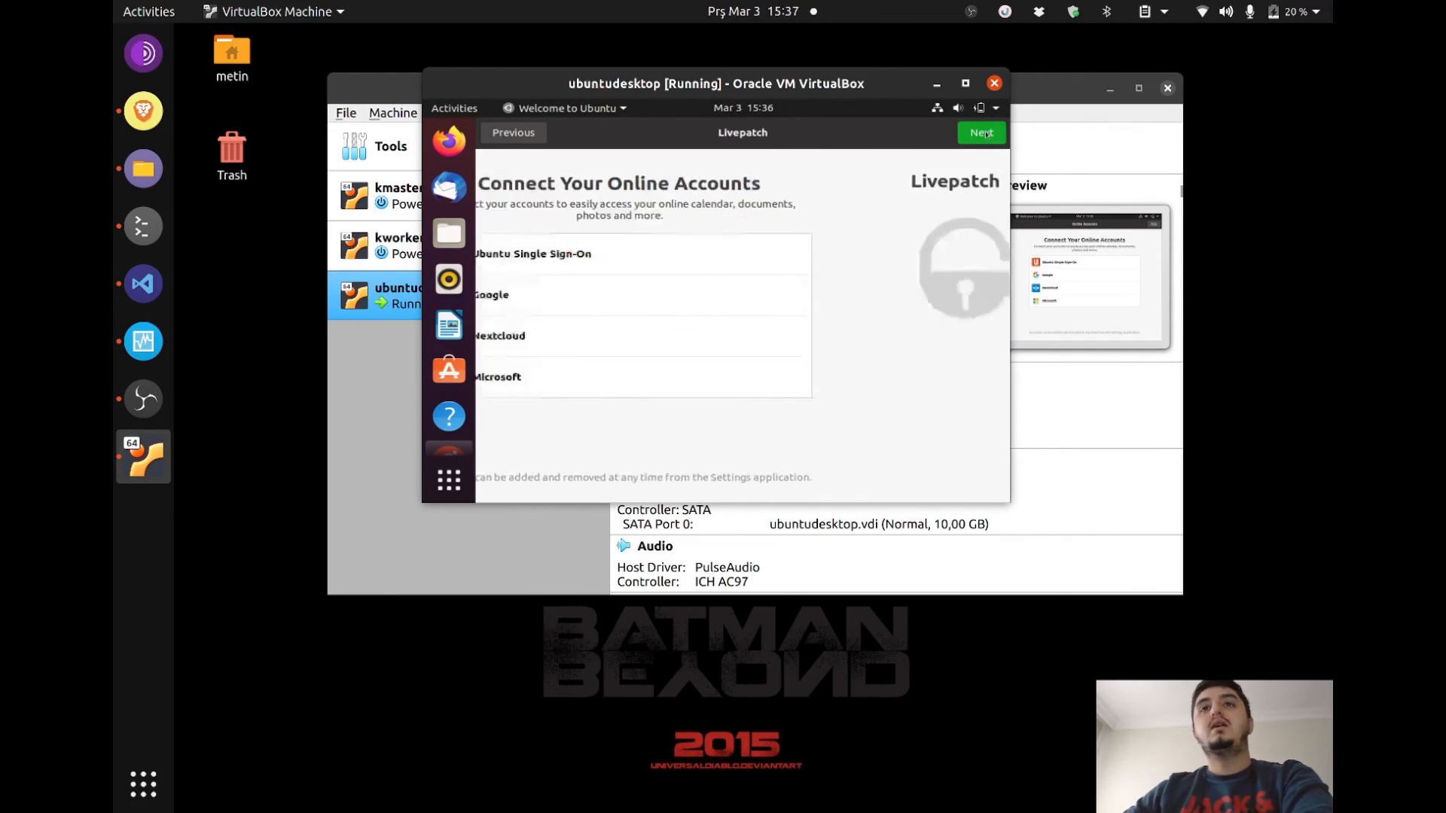
click(984, 133)
click(984, 133)
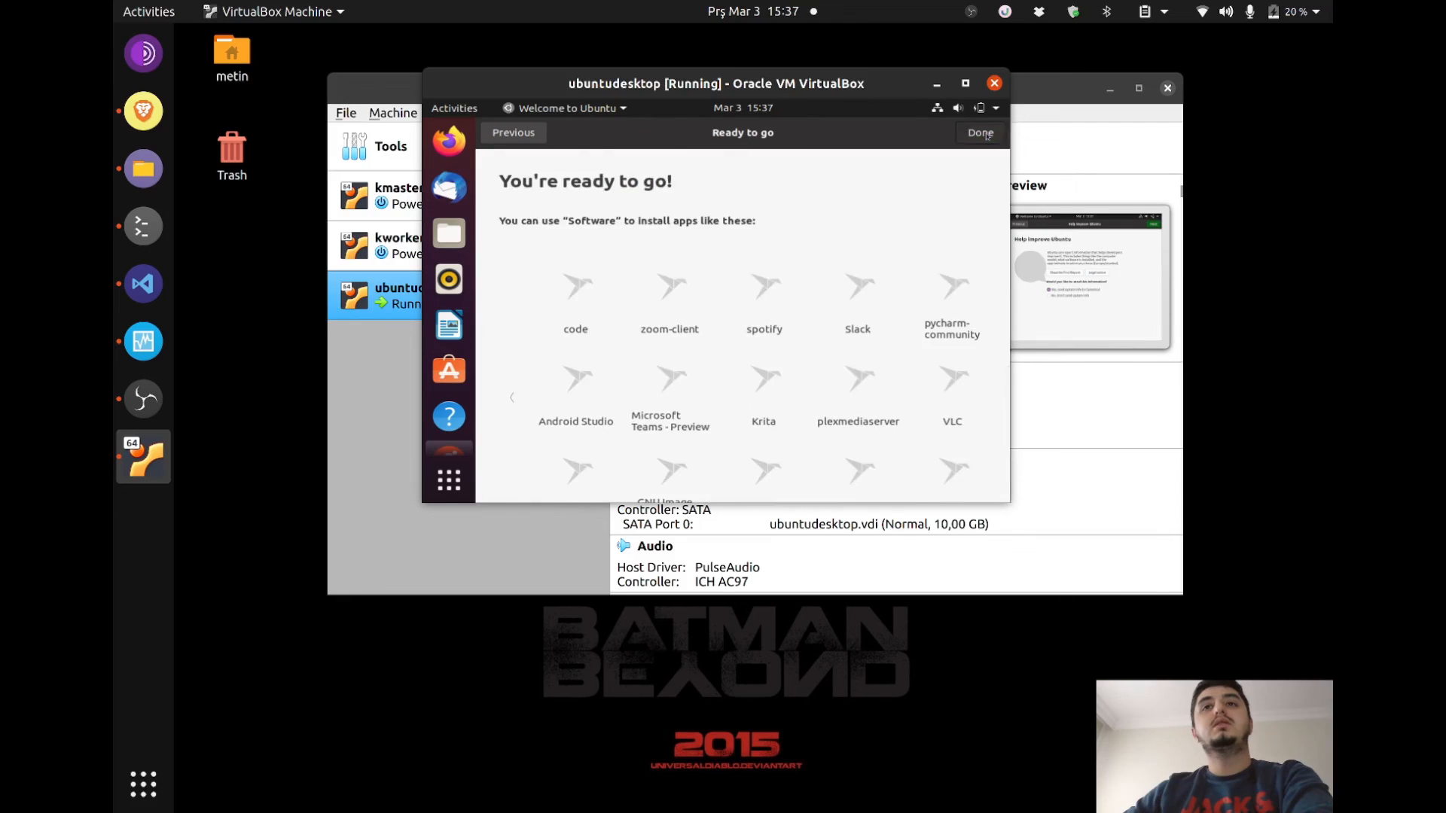
click(984, 134)
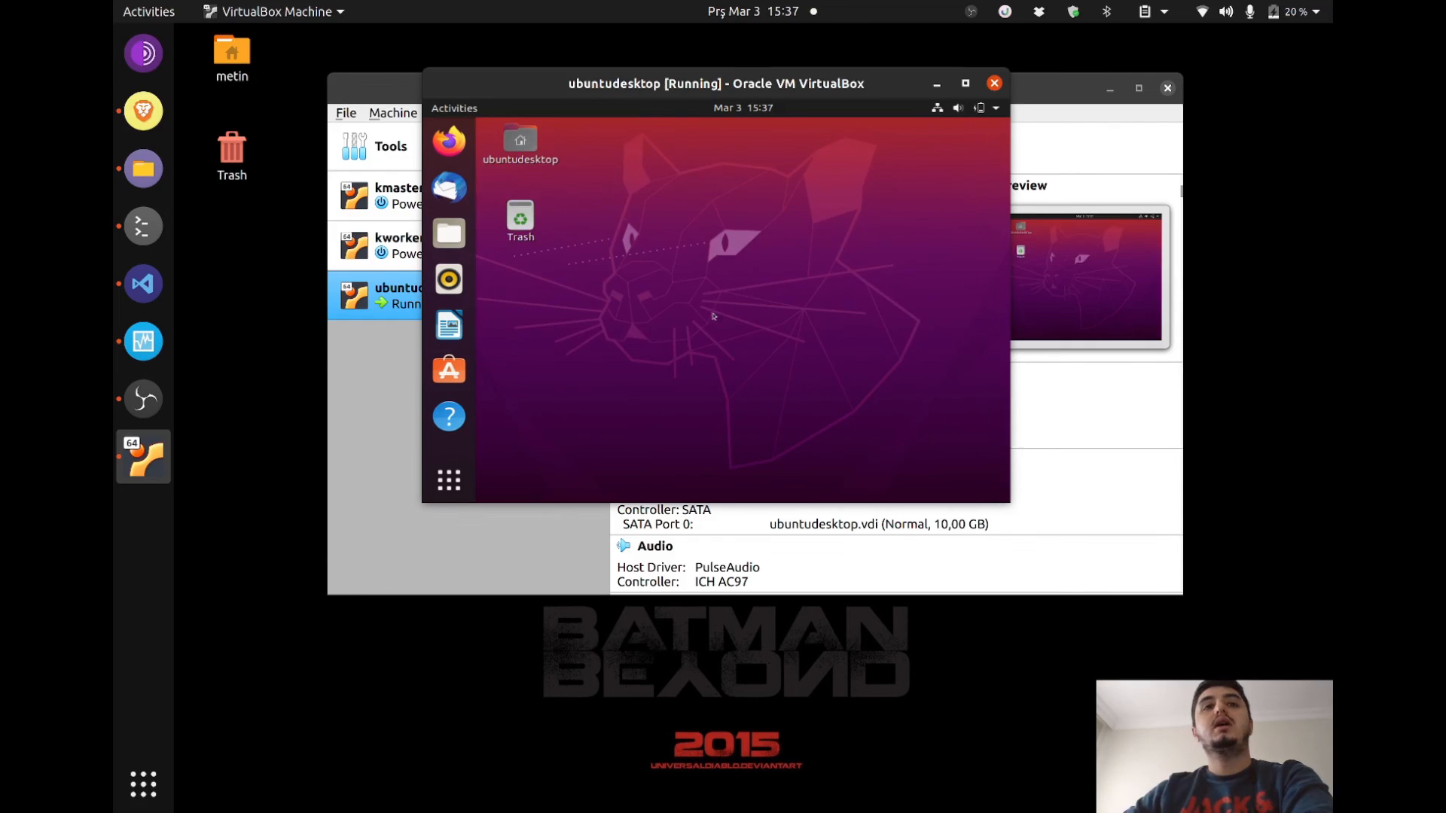
click(965, 83)
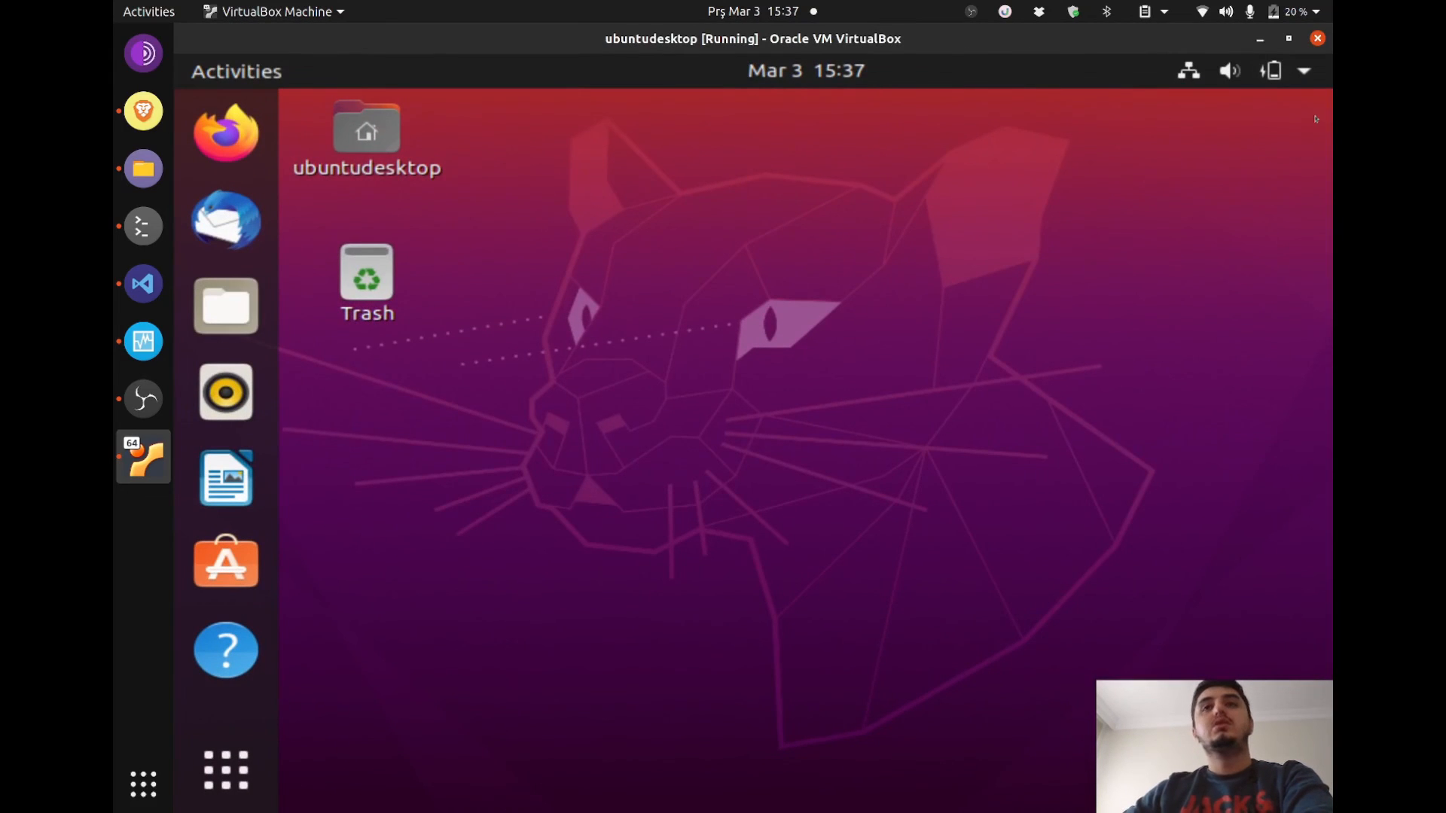